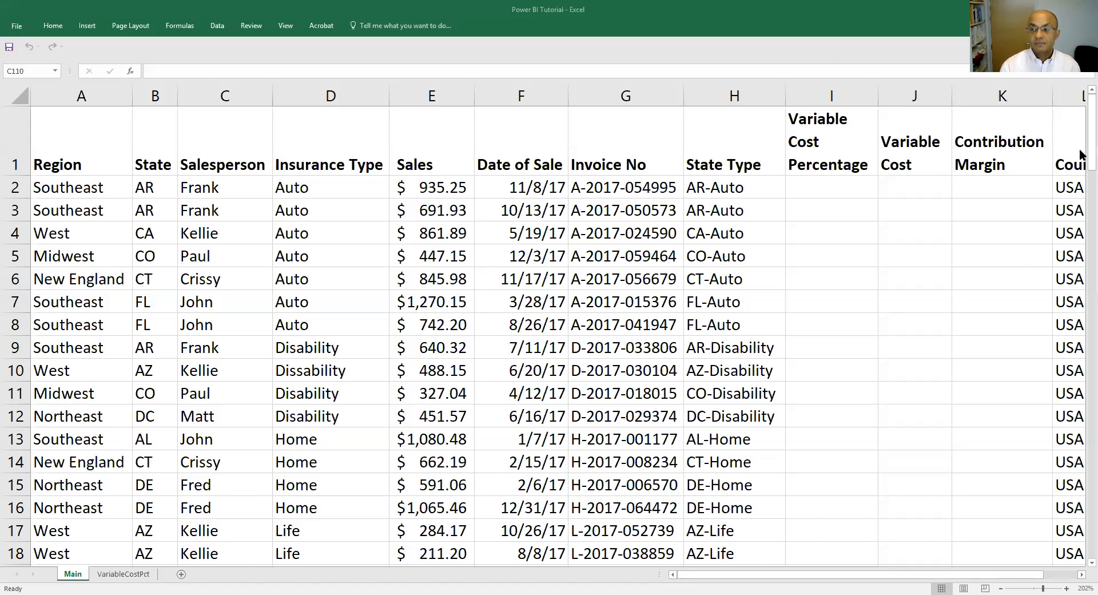
left_click(1079, 197)
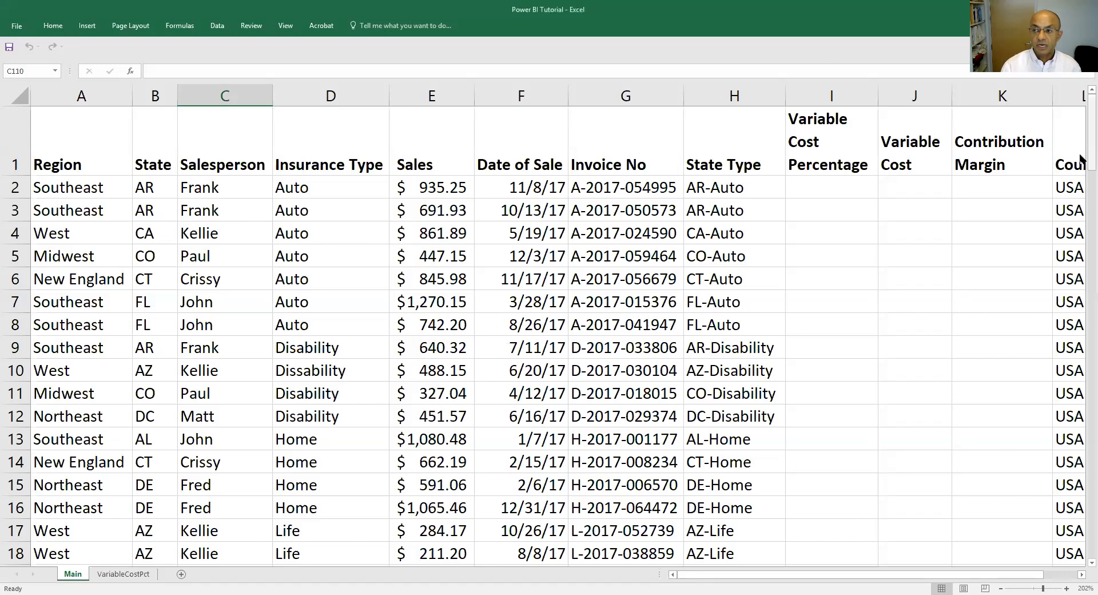
left_click_drag(1080, 159, 1080, 112)
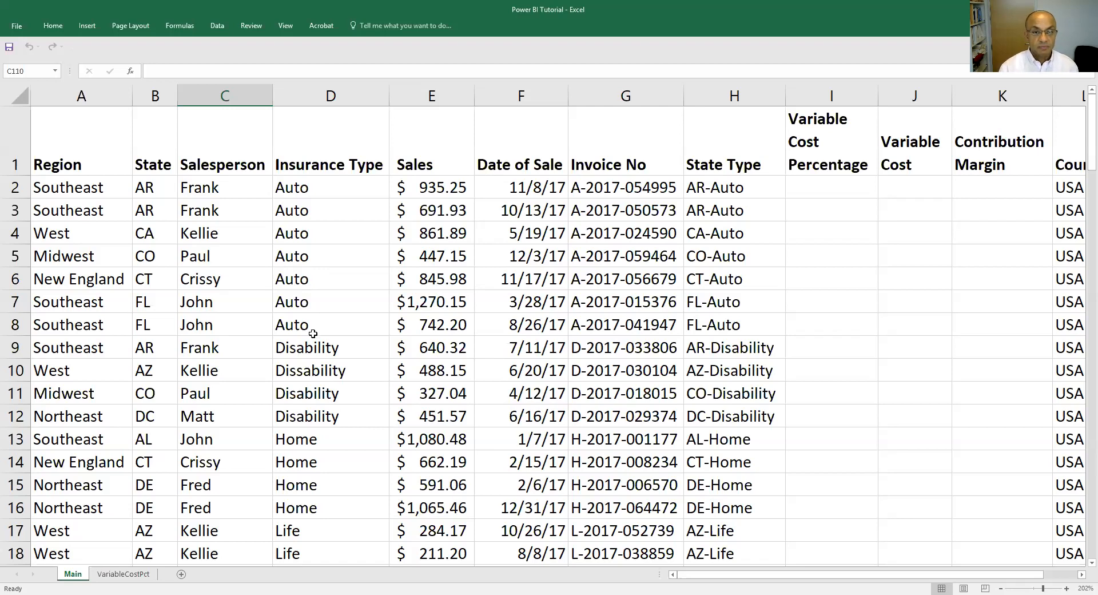
left_click_drag(315, 329, 316, 379)
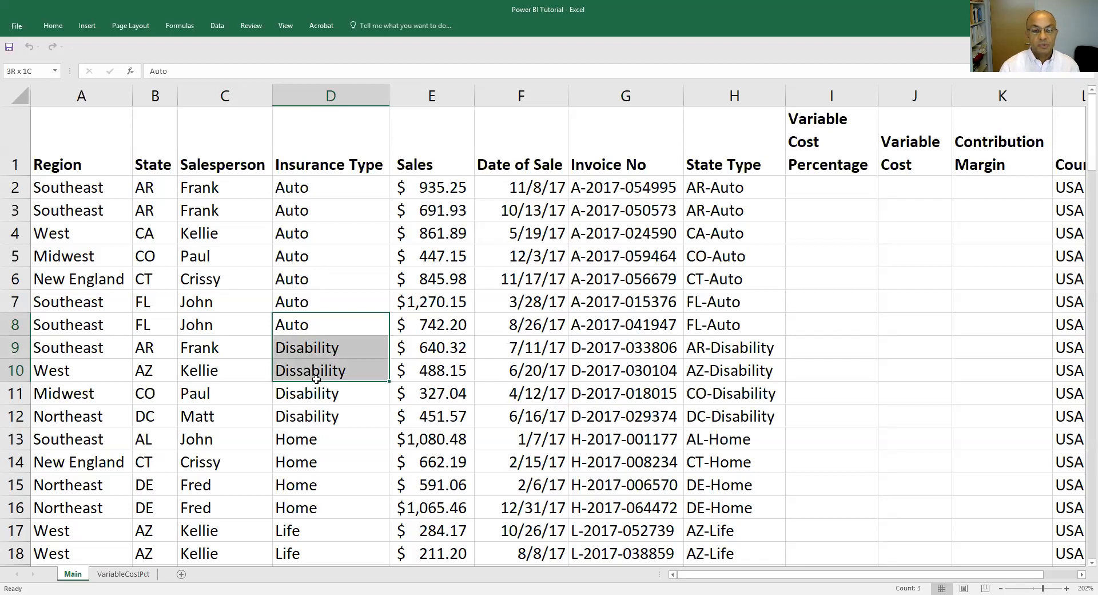
left_click_drag(316, 379, 317, 381)
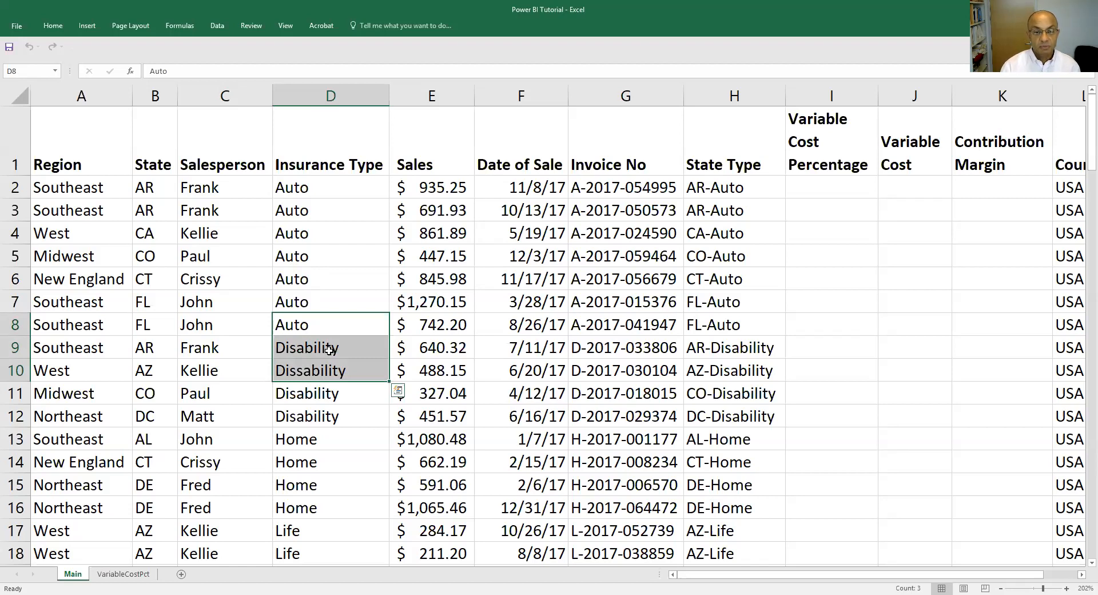
Create a PivotTable on a new worksheet from the Main sheet's data, summing Sales by Insurance Type.
left_click(330, 271)
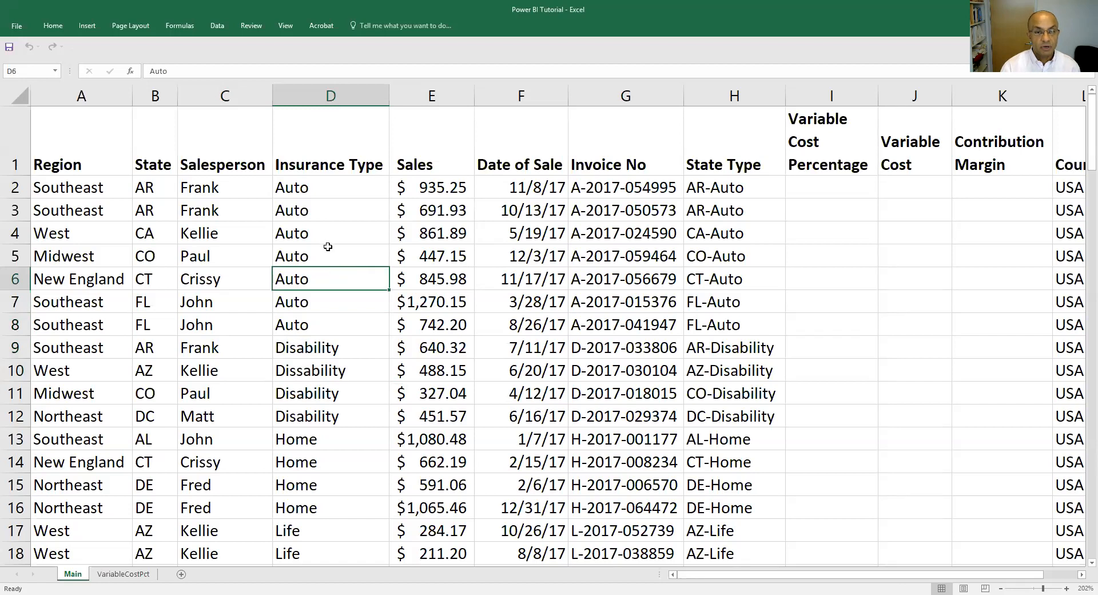
left_click(87, 26)
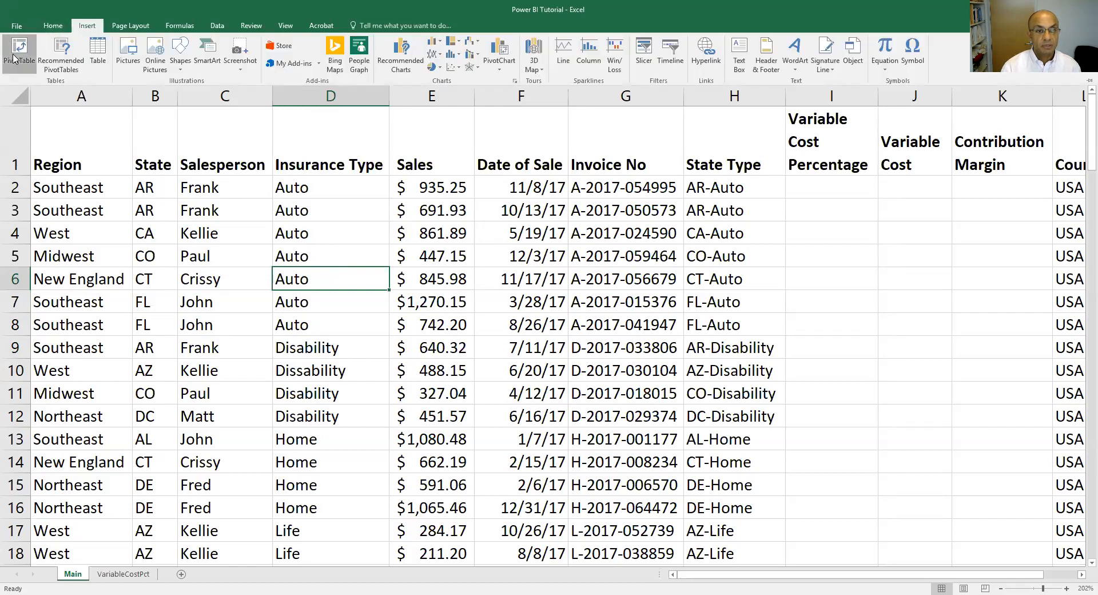
left_click(15, 59)
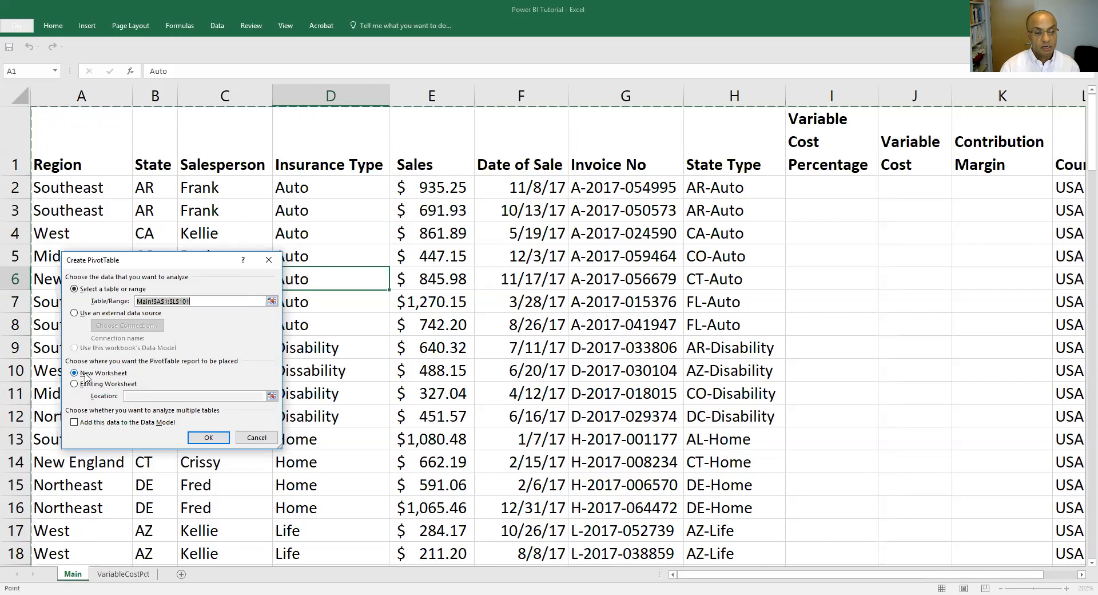
left_click(208, 437)
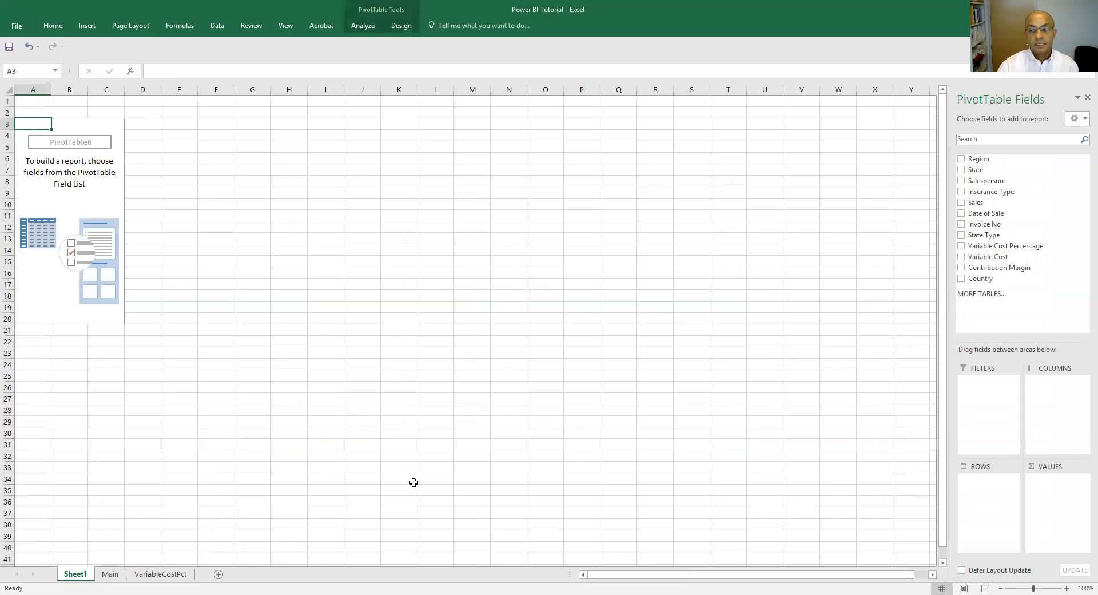
left_click(962, 192)
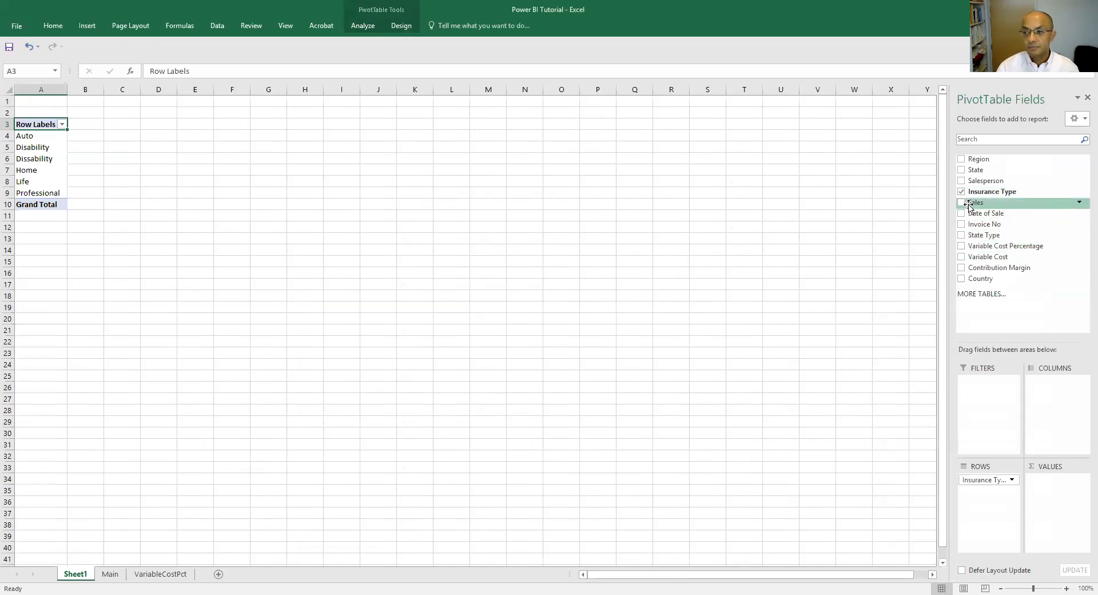
left_click(962, 203)
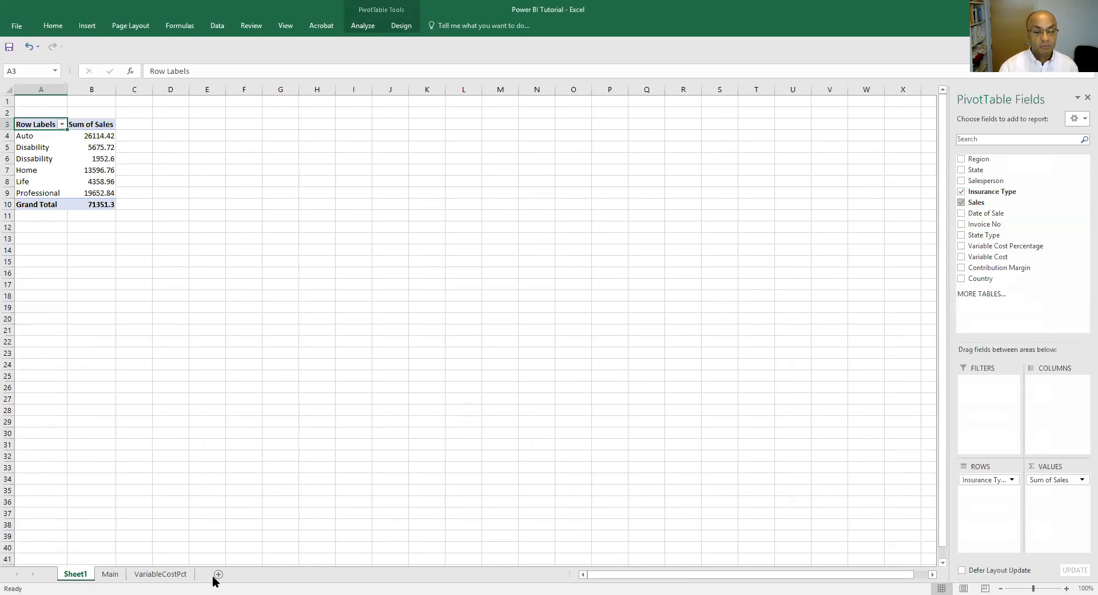
Replace every "dissability" with "disability" on the Main sheet.
left_click(111, 574)
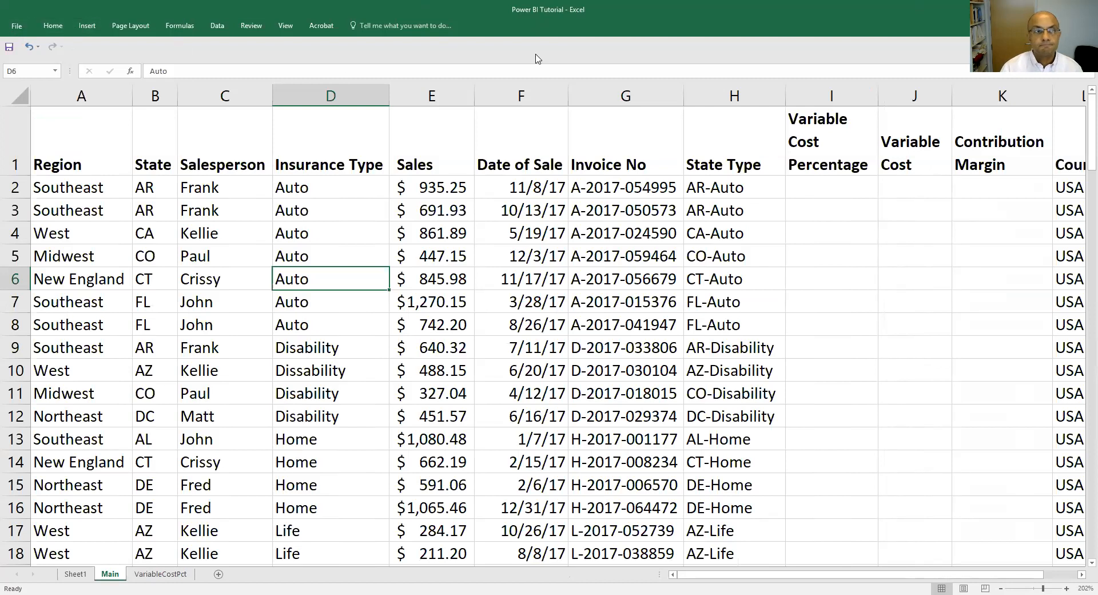
left_click(53, 25)
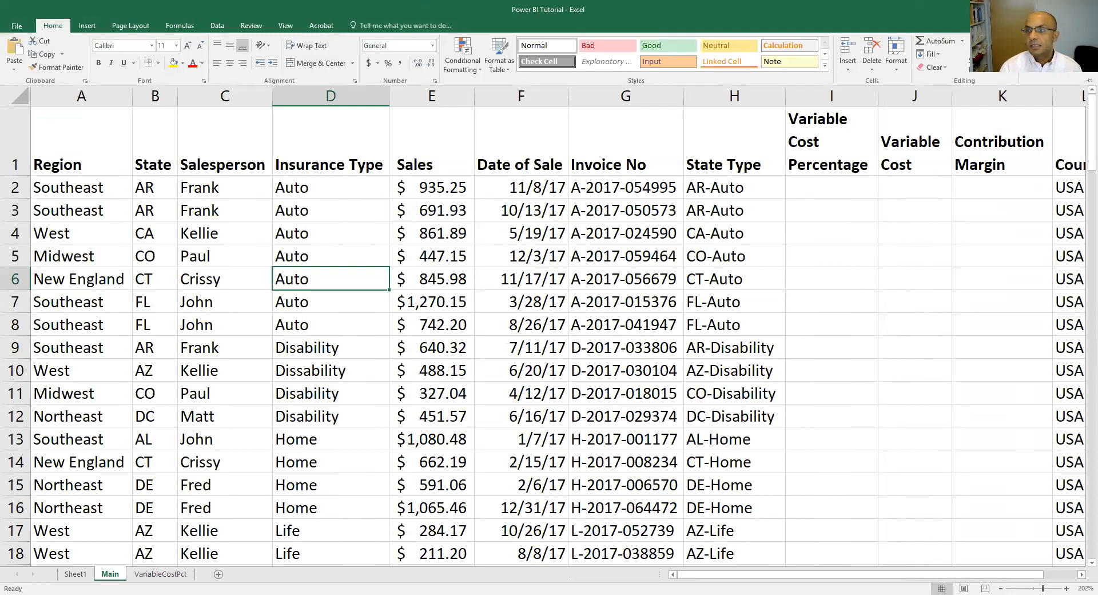
left_click(1089, 80)
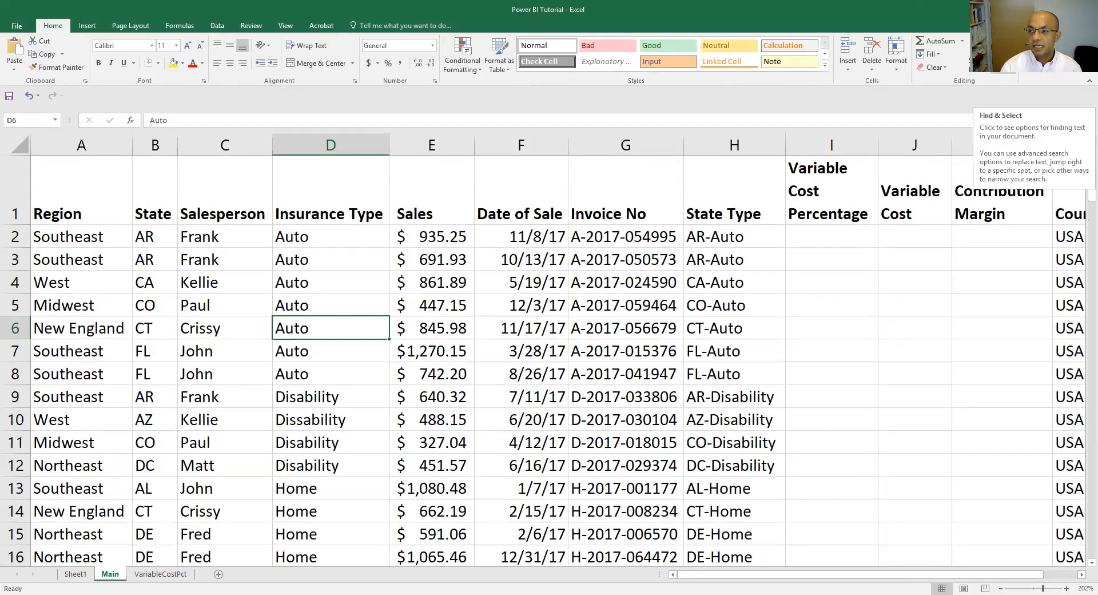
left_click(1003, 60)
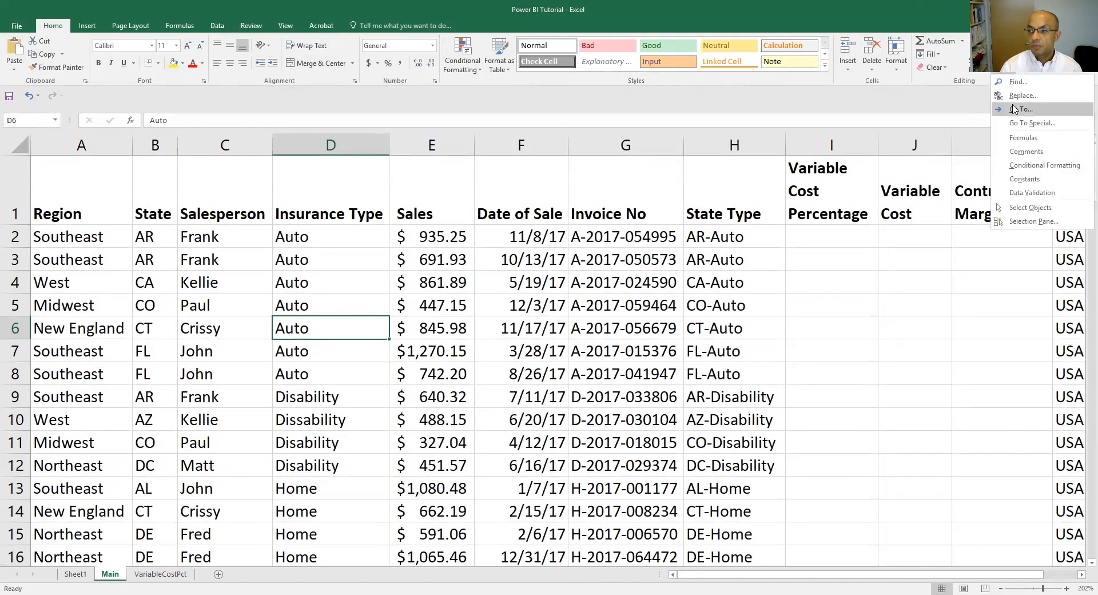
left_click(1023, 95)
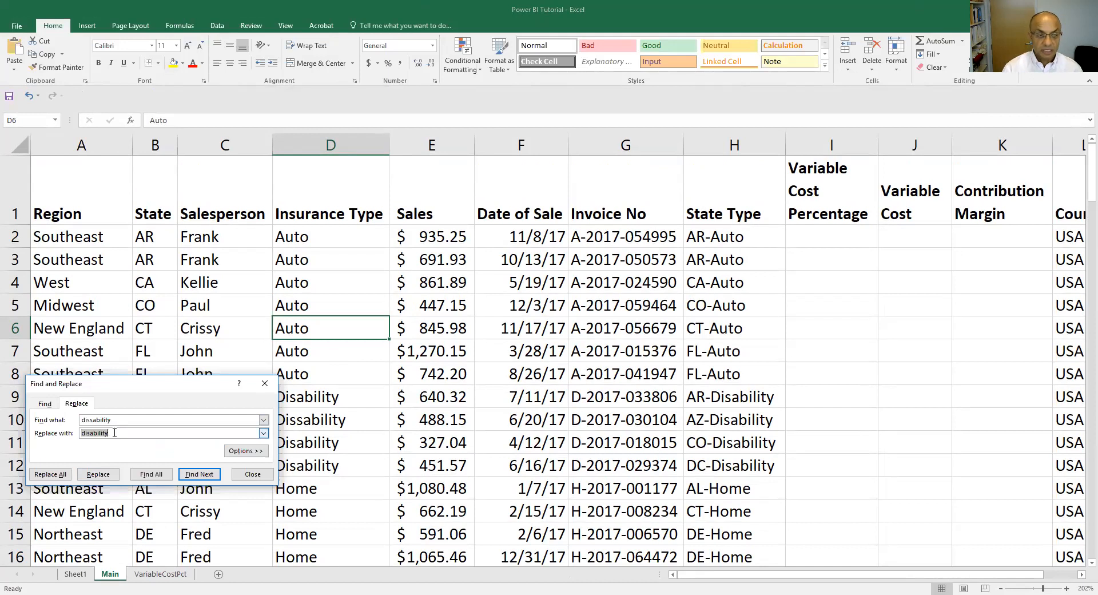
left_click(33, 476)
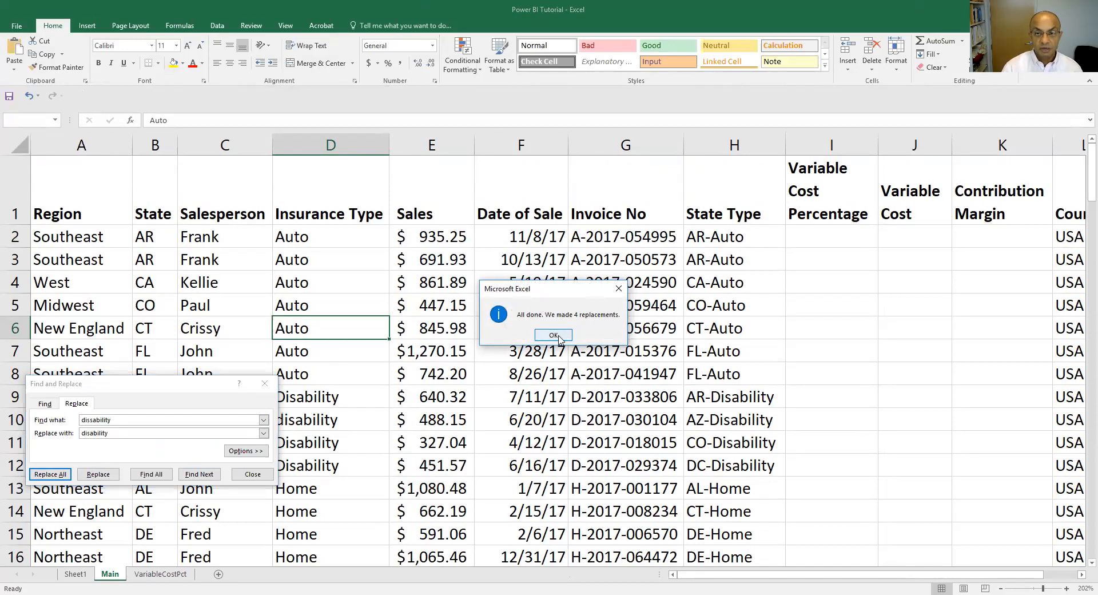
left_click(558, 339)
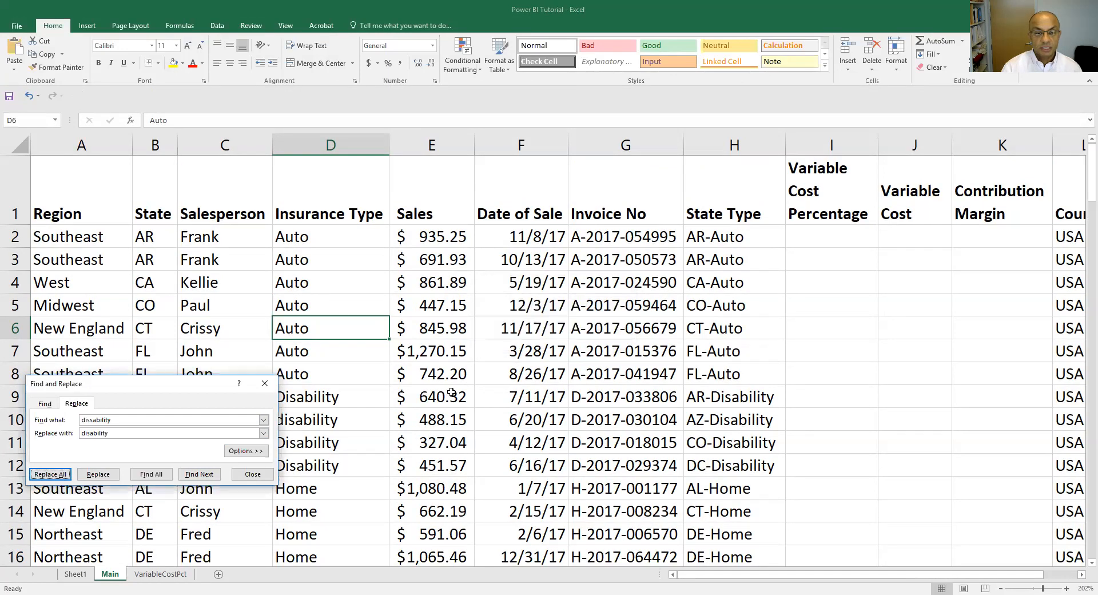
left_click(265, 383)
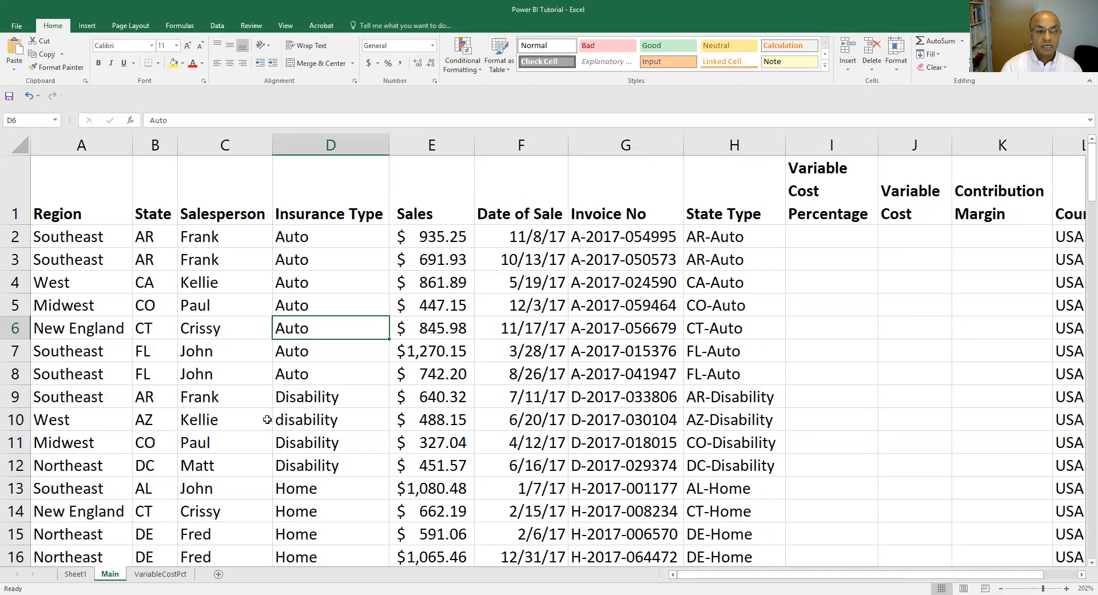
Refresh the Insurance Type PivotTable on Sheet1 with the corrected source data.
left_click(65, 575)
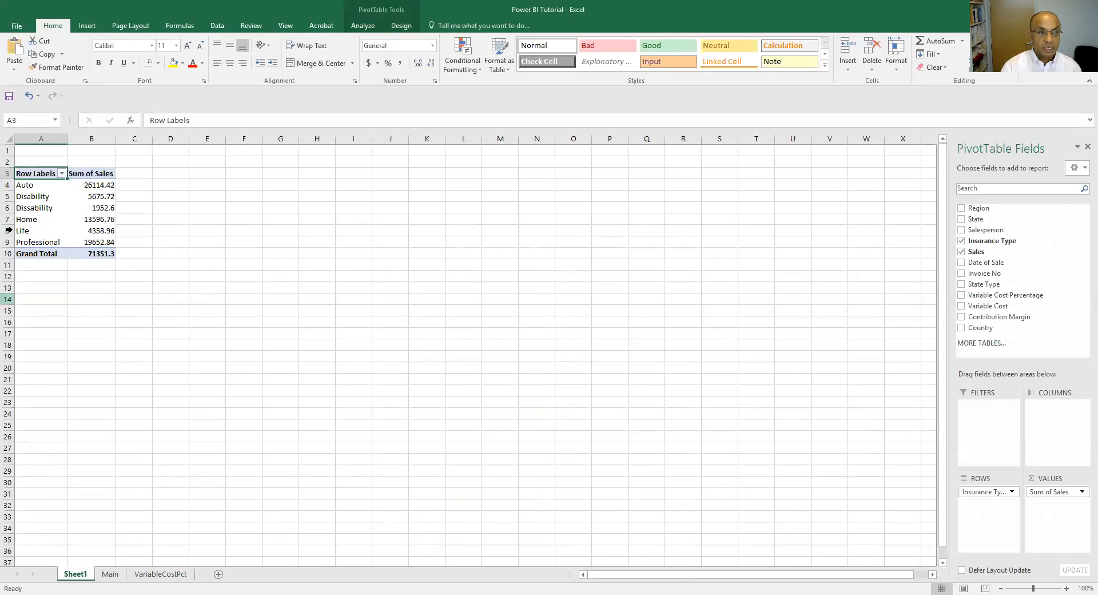
right_click(54, 216)
left_click(75, 252)
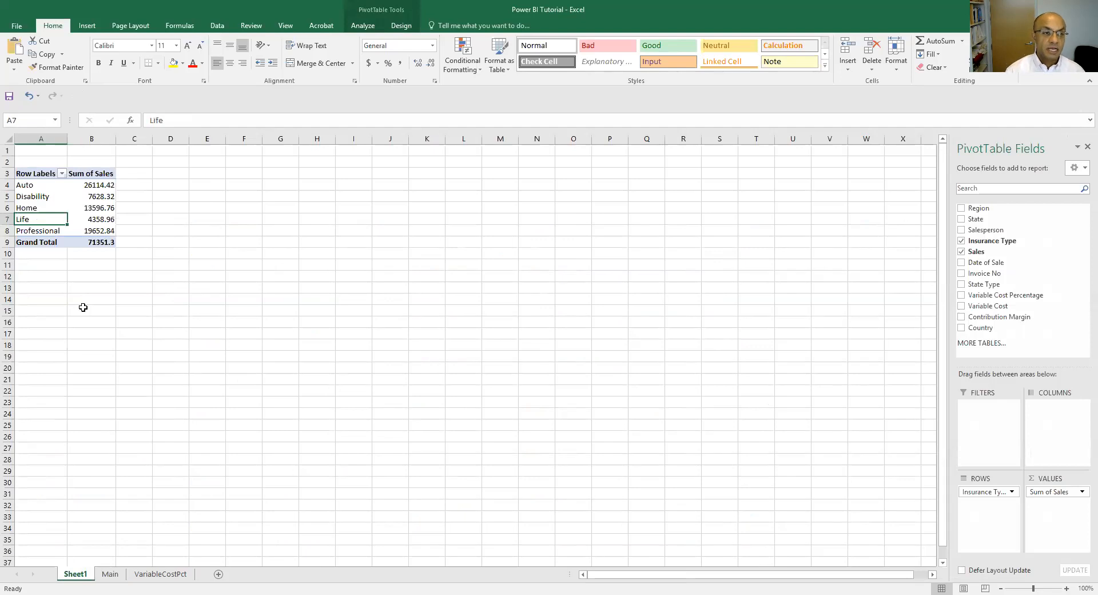
Create a second PivotTable on a new worksheet from the Main sheet's data, summing Sales by Region.
left_click(111, 574)
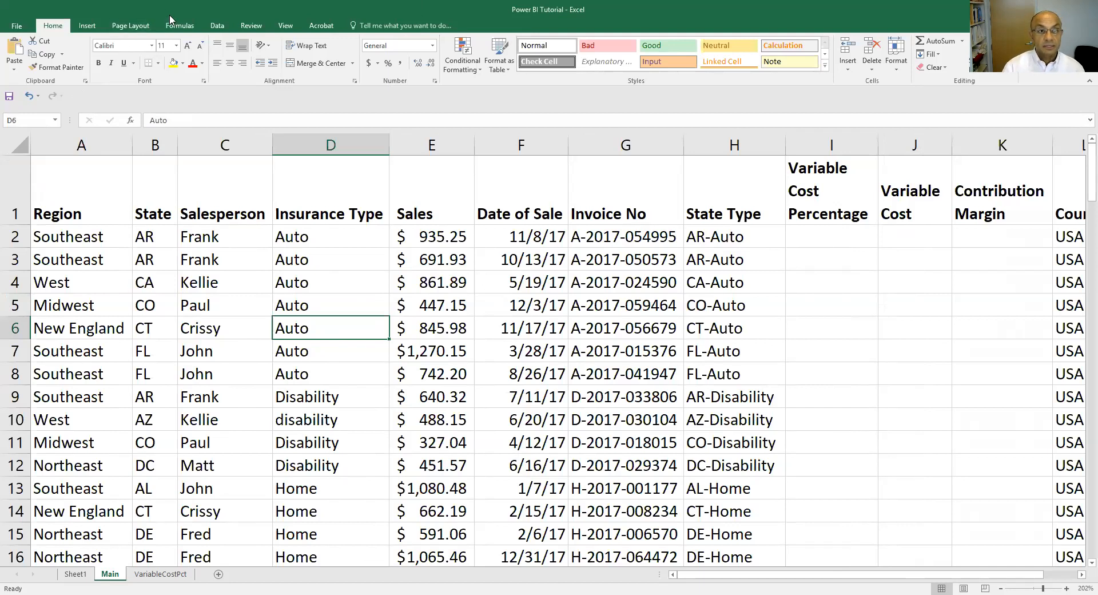
left_click(81, 27)
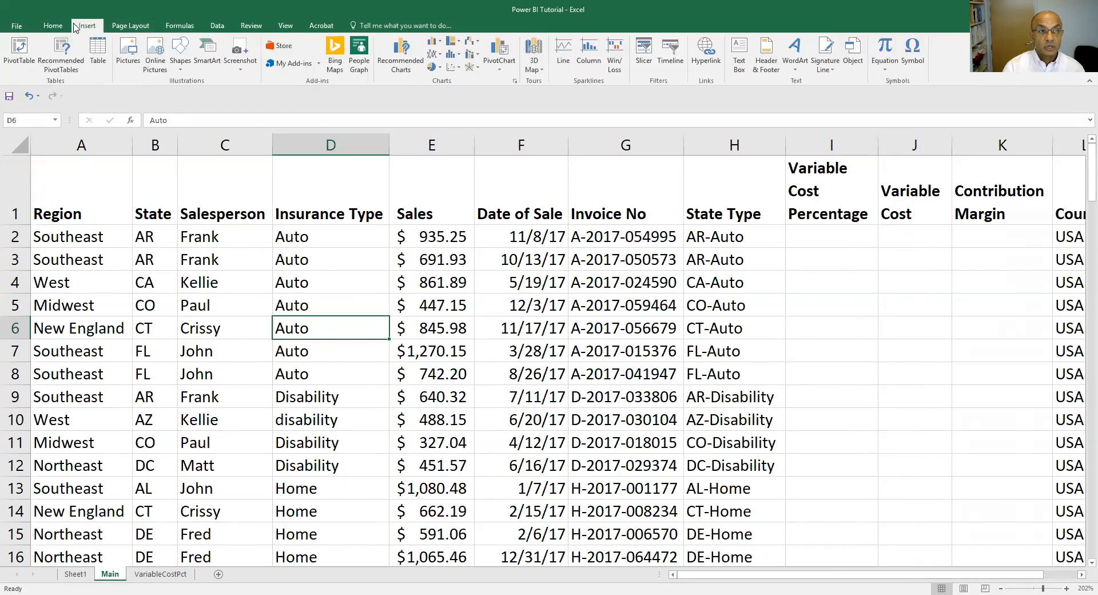
left_click(17, 50)
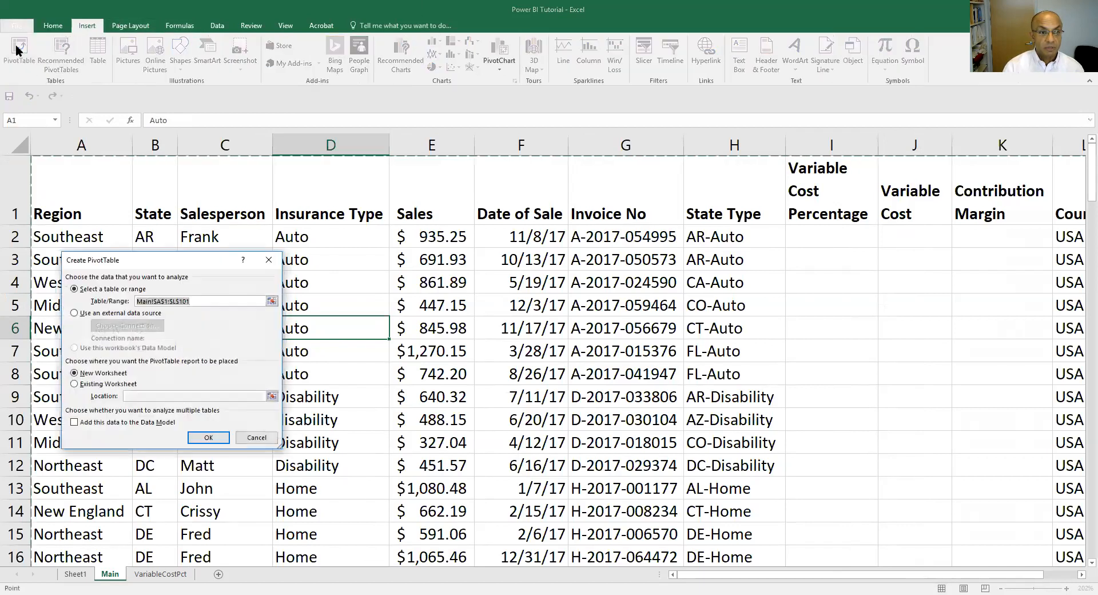
left_click(206, 437)
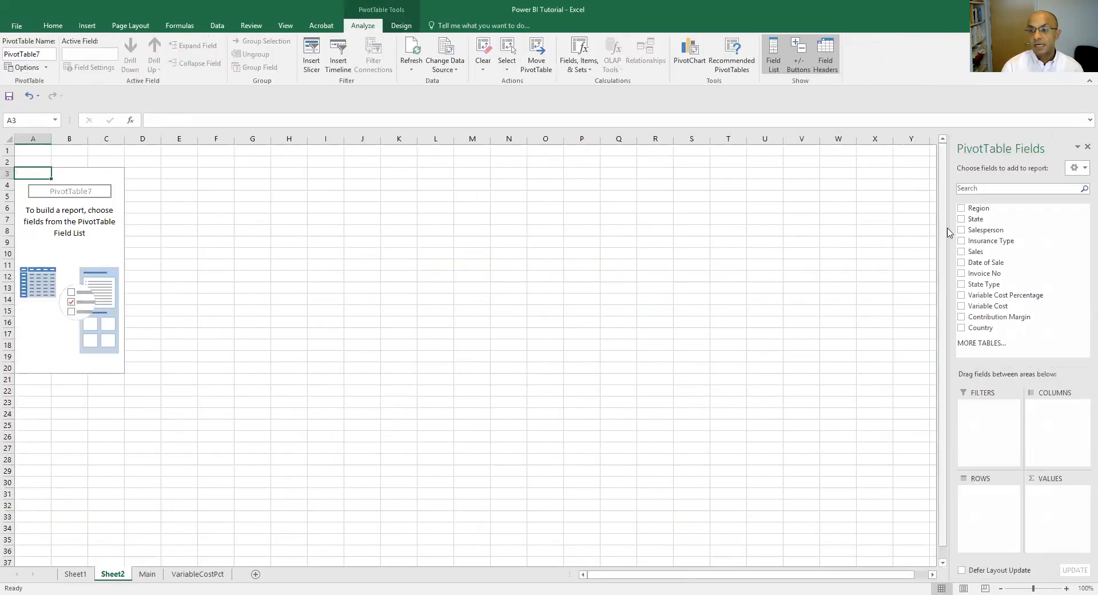
left_click(962, 208)
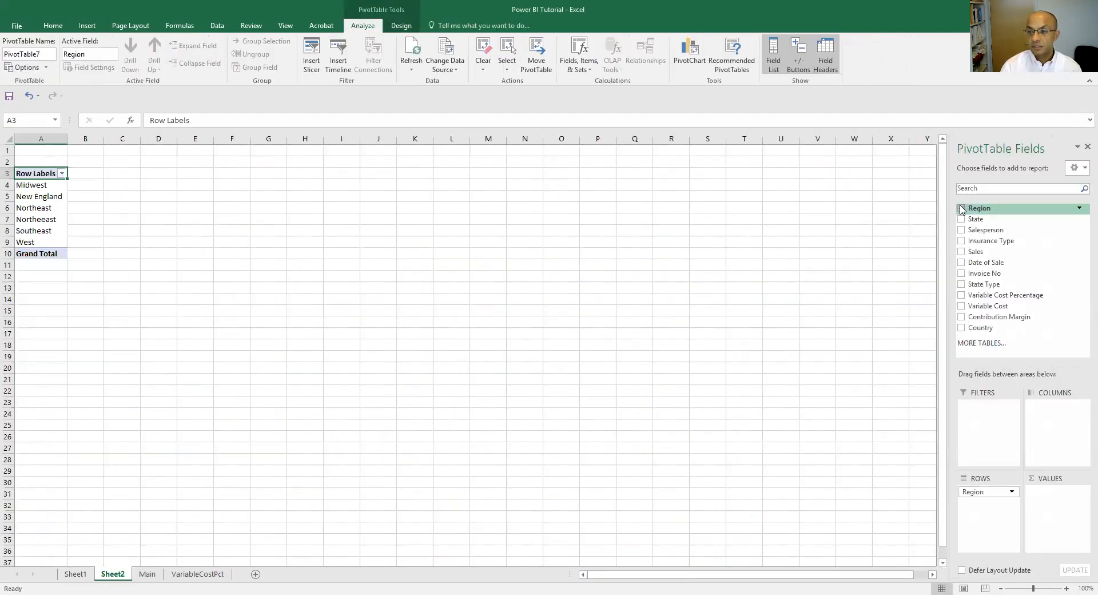
left_click(961, 251)
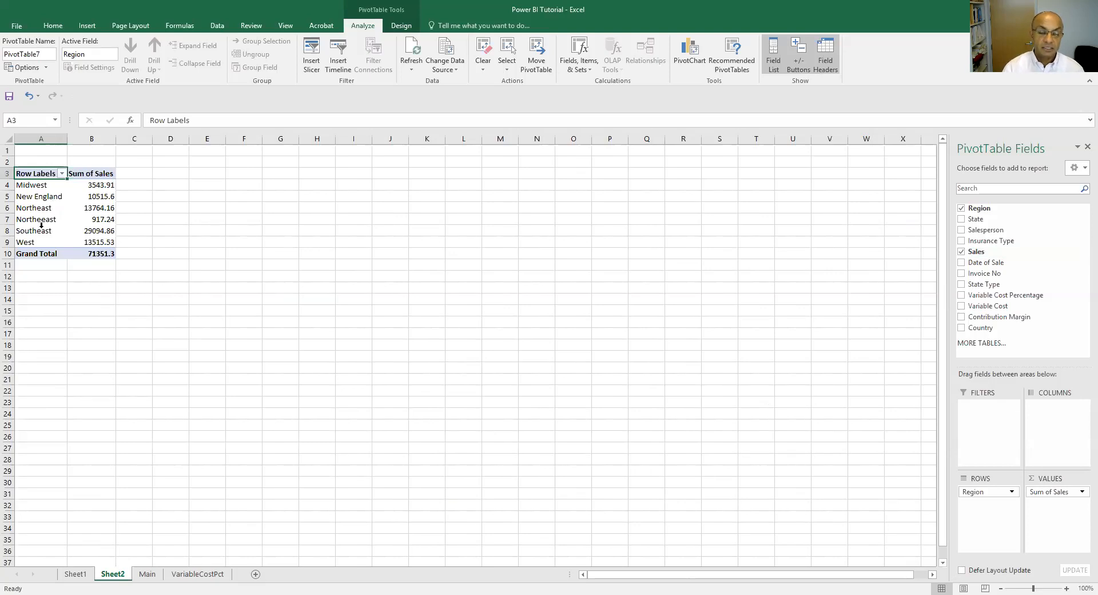
Replace every "northeeast" with "northeast" on the Main sheet.
left_click(147, 574)
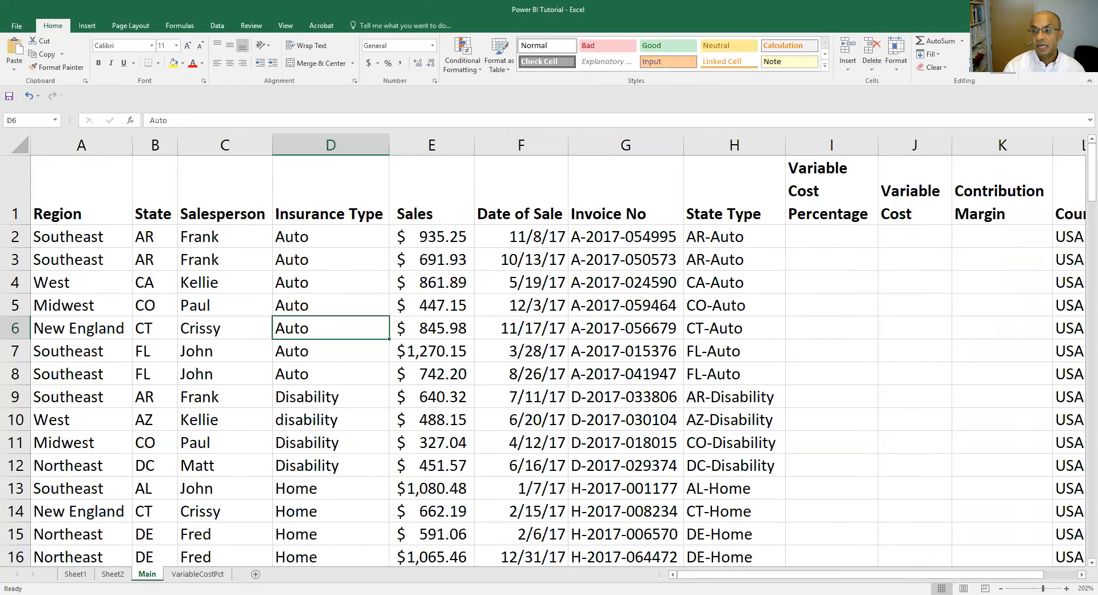
left_click(1004, 54)
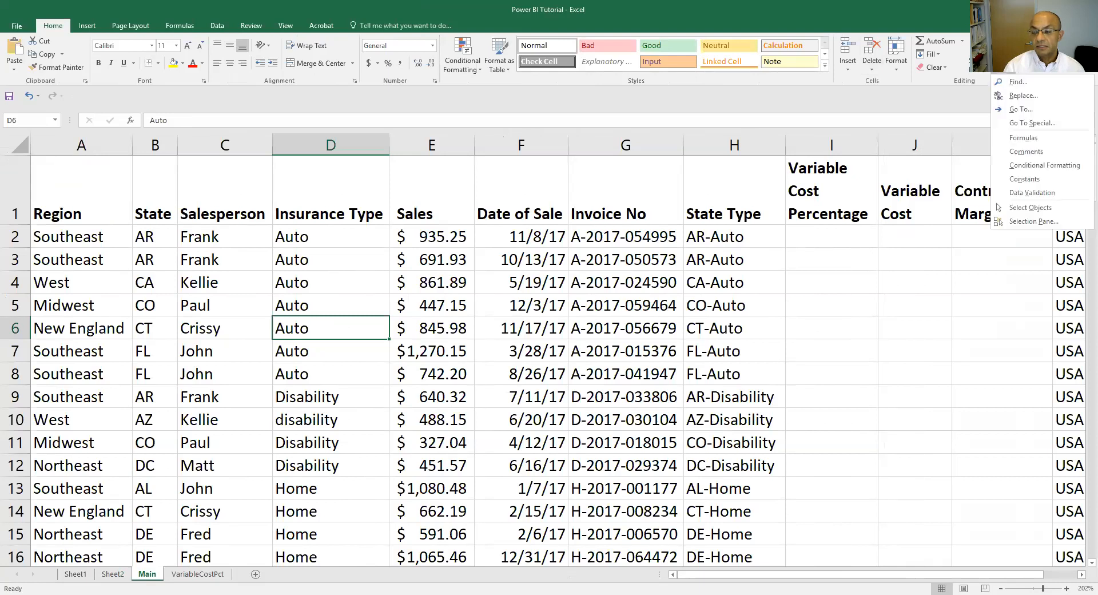
left_click(1016, 96)
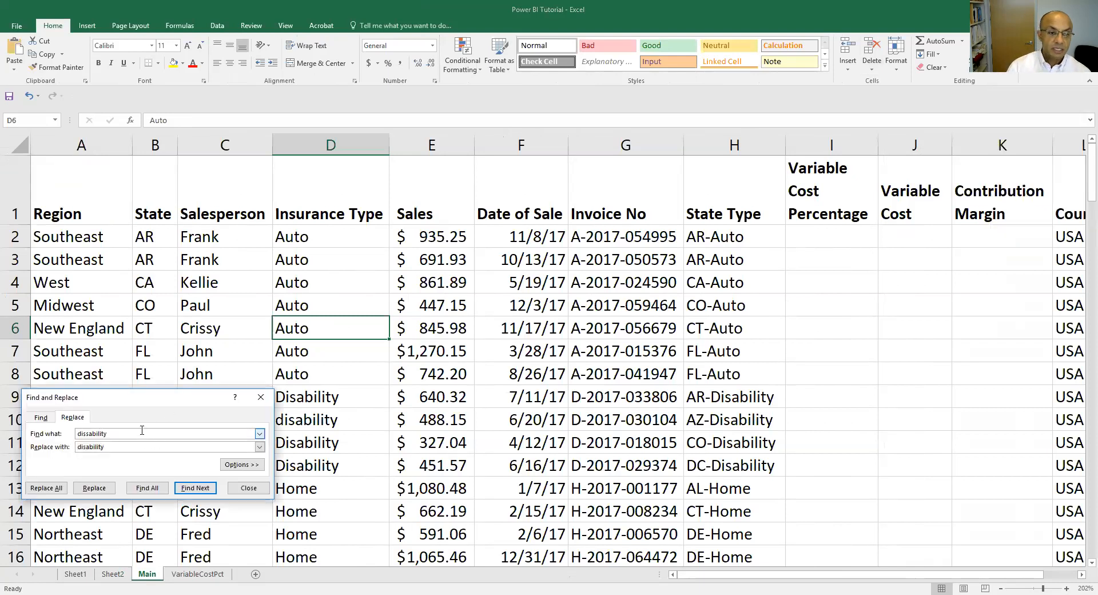
key("BackSpace")
key("BackSpace")
key("BackSpace")
key("BackSpace")
key("BackSpace")
key("BackSpace")
key("BackSpace")
key("BackSpace")
key("BackSpace")
key("BackSpace")
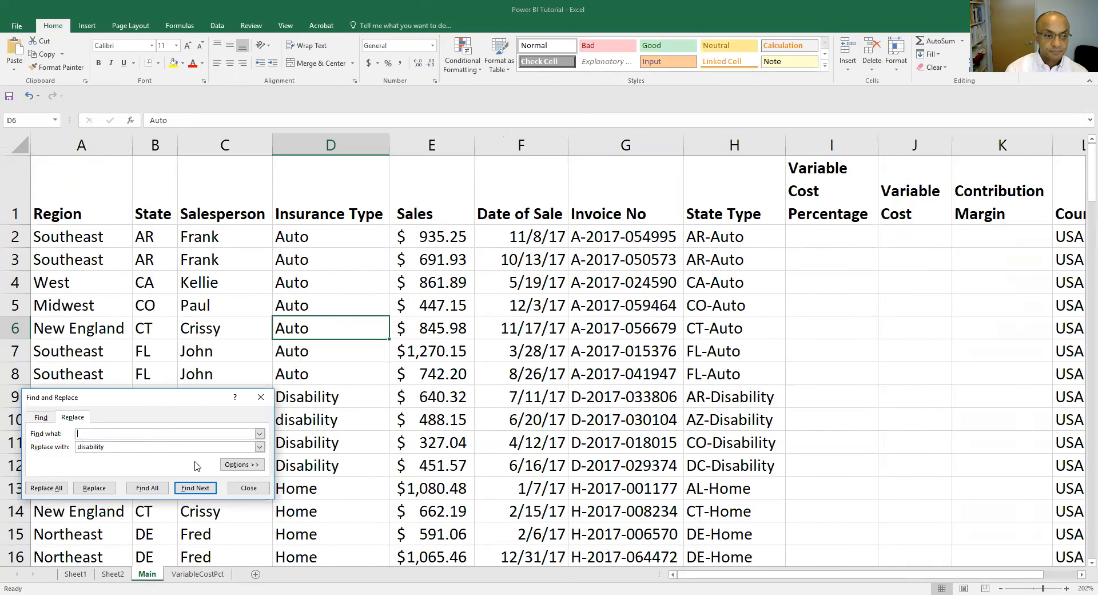
type("northeeast")
left_click(128, 445)
key("BackSpace")
key("BackSpace")
key("BackSpace")
key("BackSpace")
key("BackSpace")
key("BackSpace")
key("BackSpace")
key("BackSpace")
key("BackSpace")
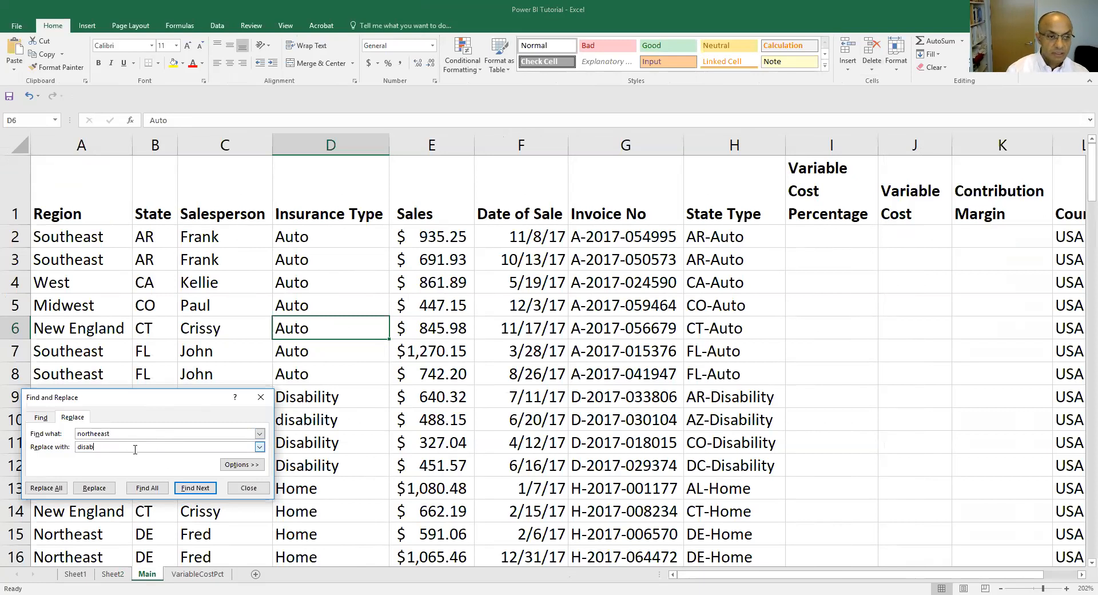
type("northe")
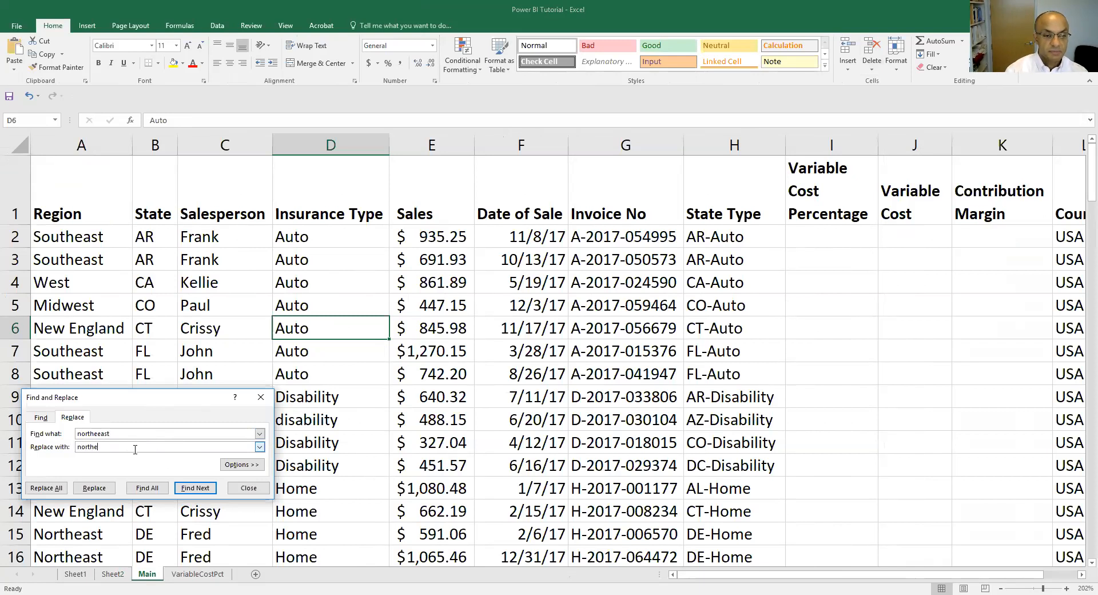
type("ast")
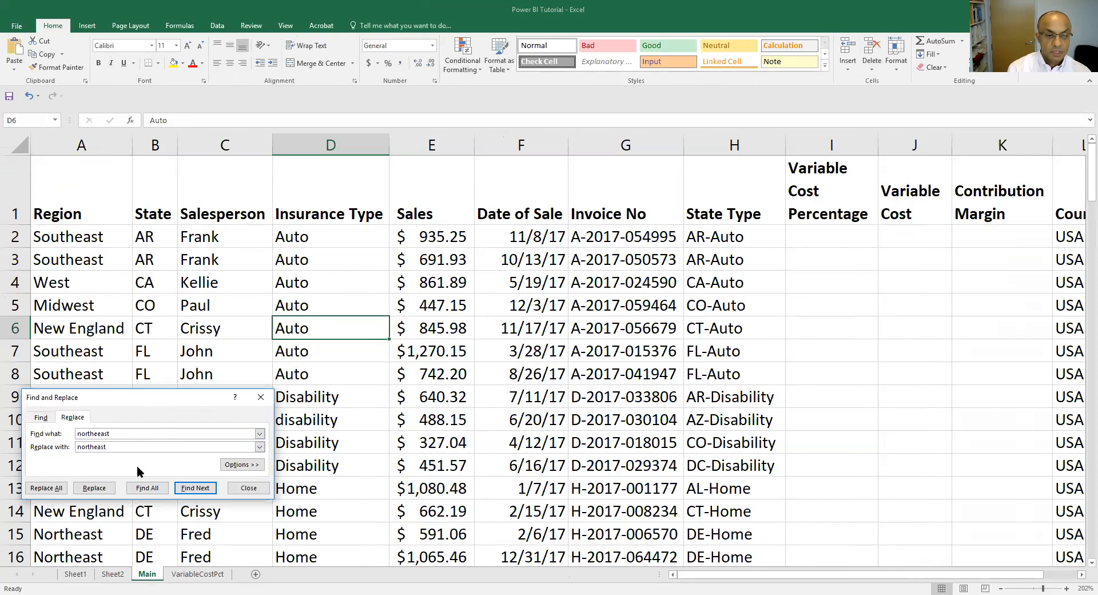
left_click(46, 488)
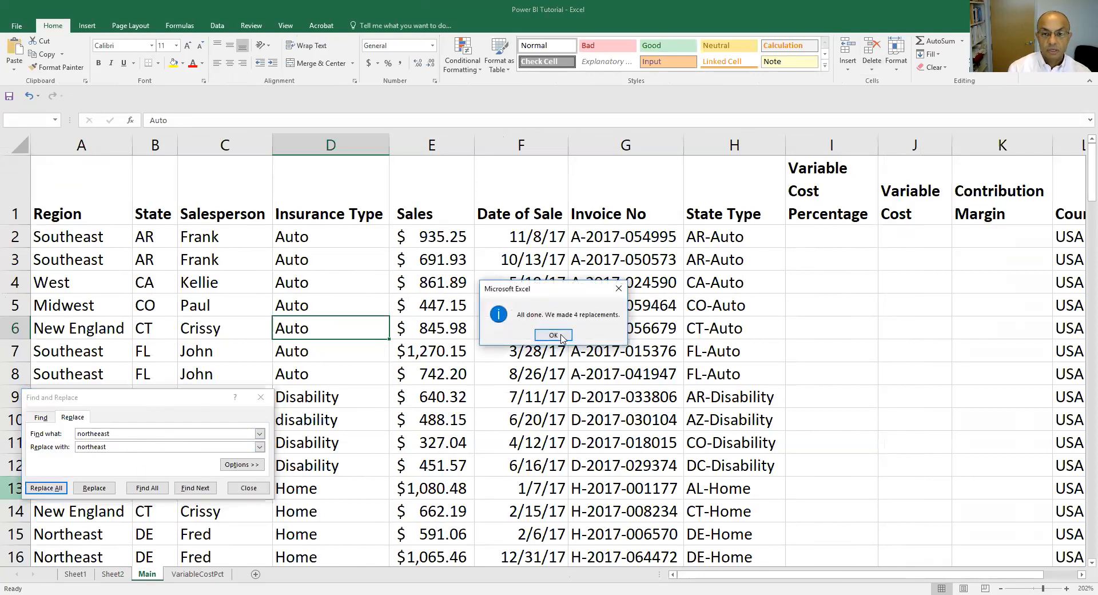
left_click(553, 335)
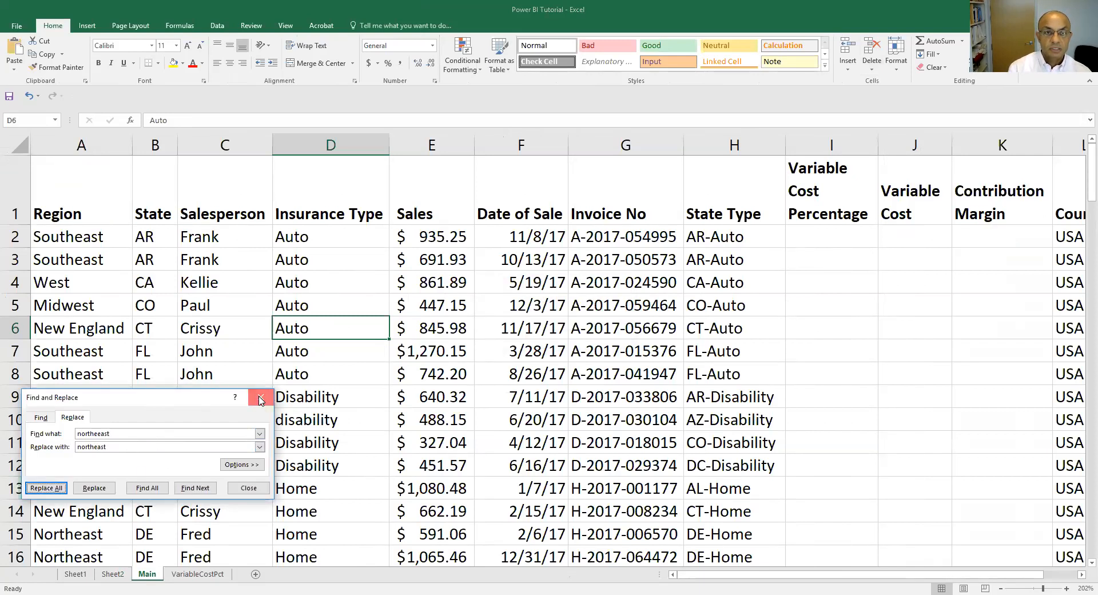
Refresh the Region PivotTable on Sheet2 with the corrected source data.
left_click(249, 488)
left_click(108, 574)
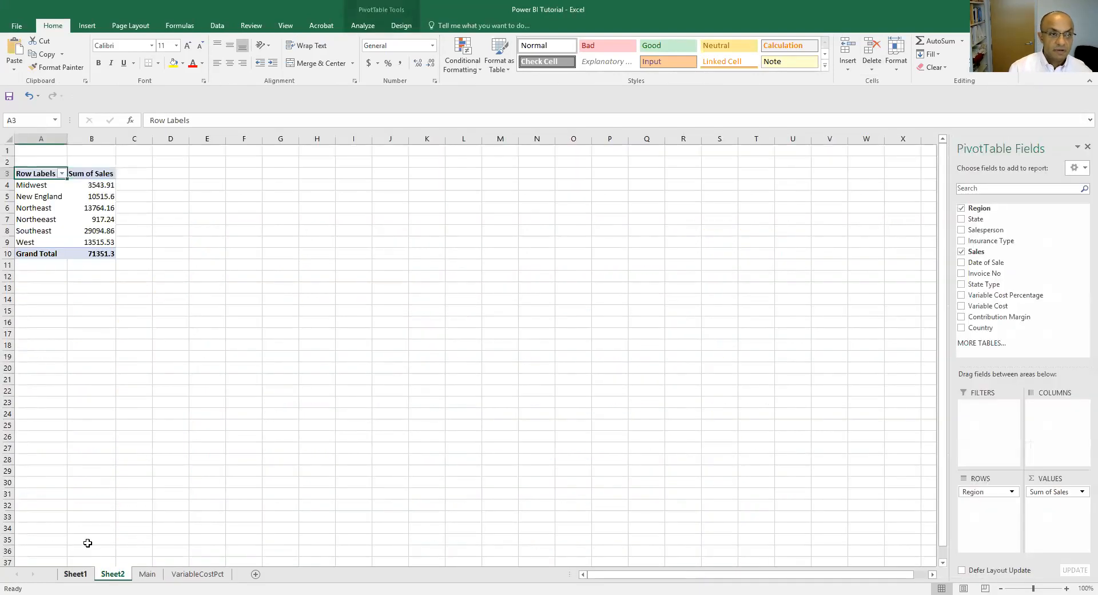
right_click(69, 219)
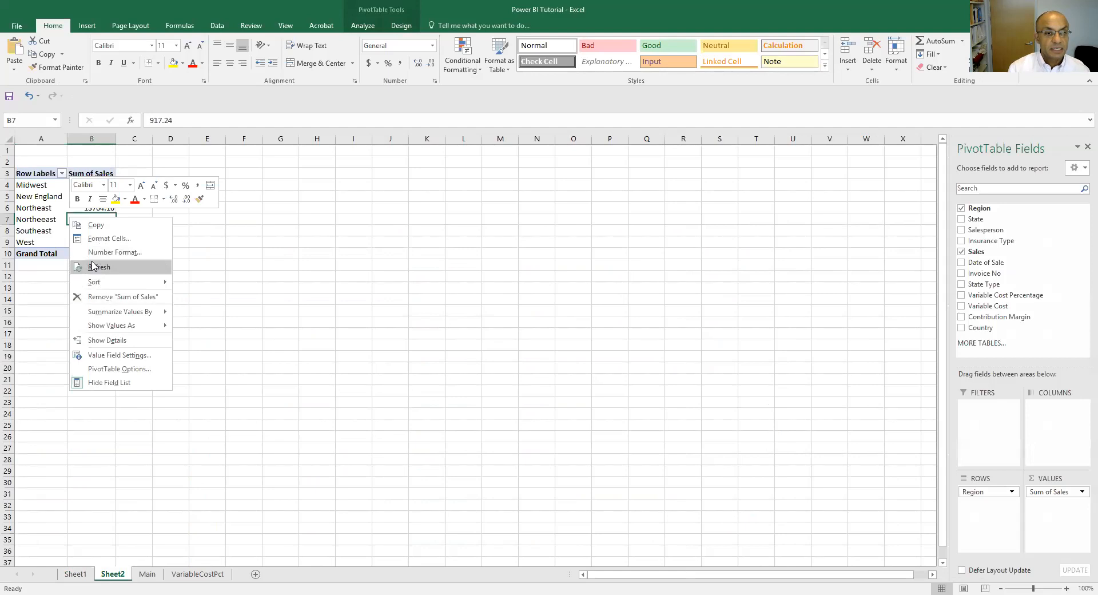
left_click(95, 267)
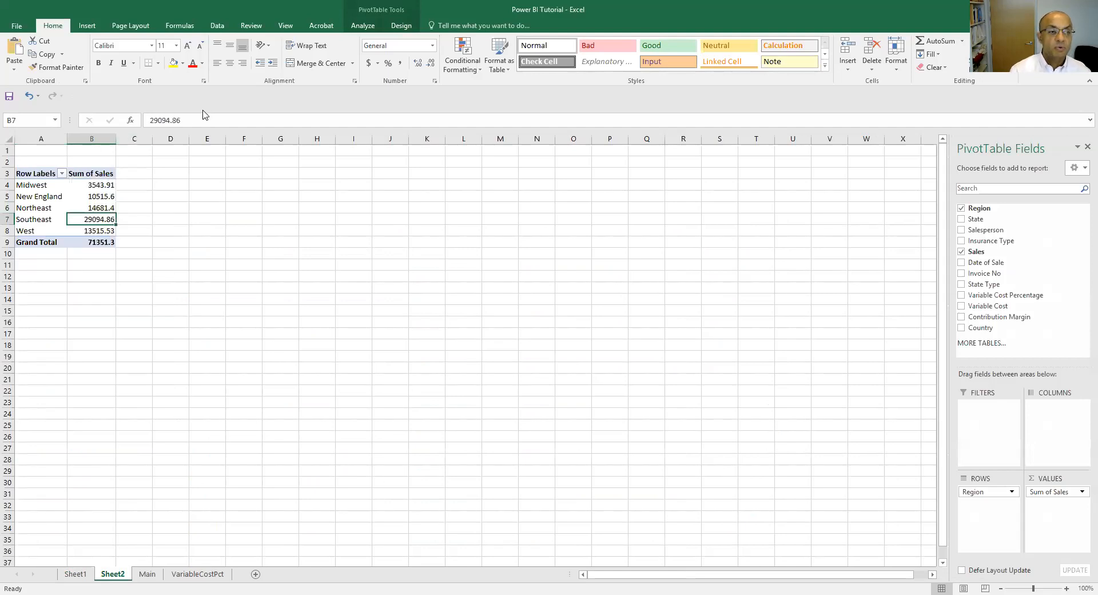
Rename Sheet1, which holds the Insurance Type PivotTable, as "Req 1a".
right_click(73, 579)
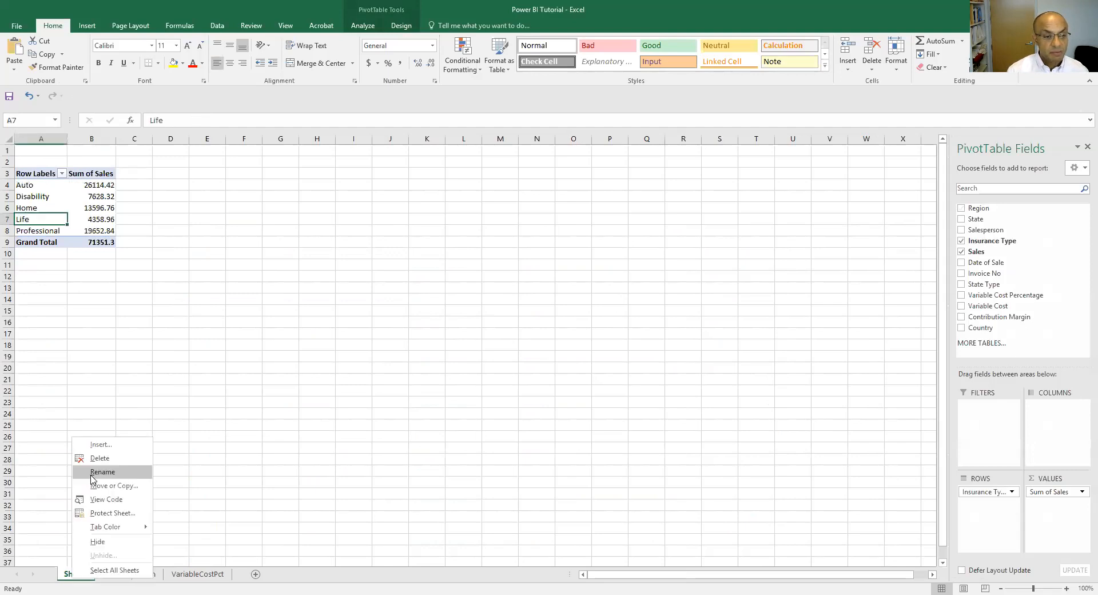
left_click(102, 472)
type("Req 1a")
key("Return")
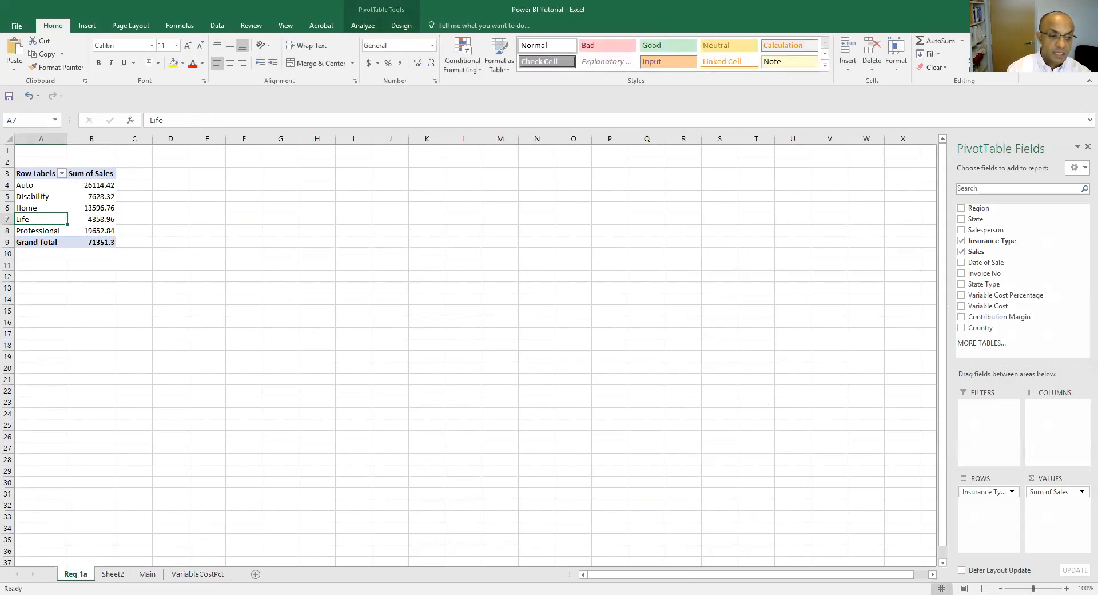
Rename Sheet2, which holds the Region PivotTable, as "Req 1b".
right_click(112, 579)
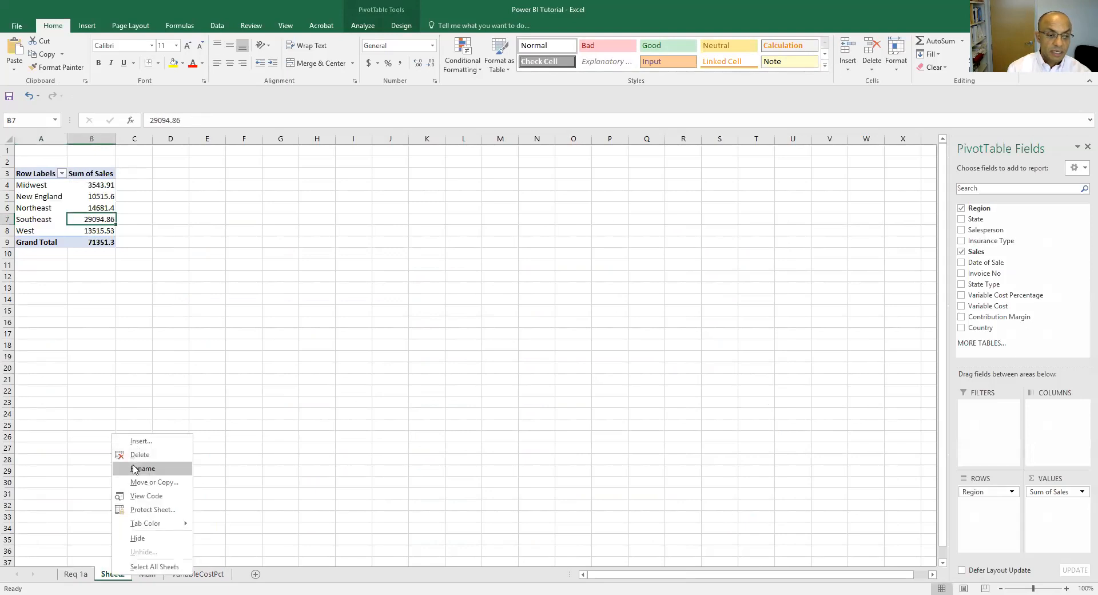
left_click(133, 469)
type("Req")
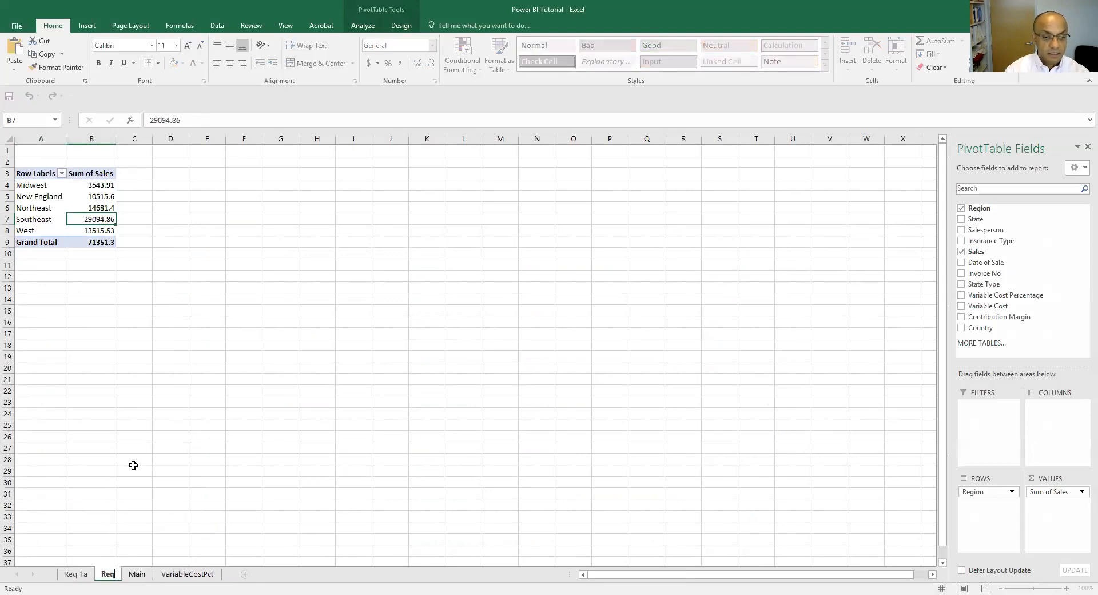
type(" 1b")
key("Return")
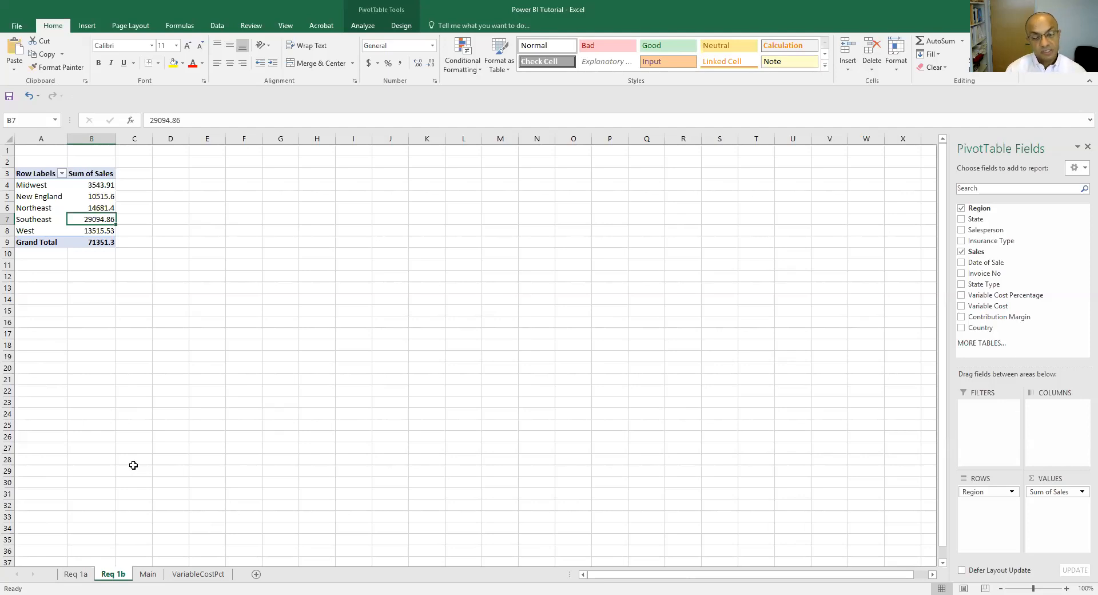
With the Main sheet active, save the workbook in the same folder as "Power BI Tutorial - Error Free" and close it.
left_click(149, 574)
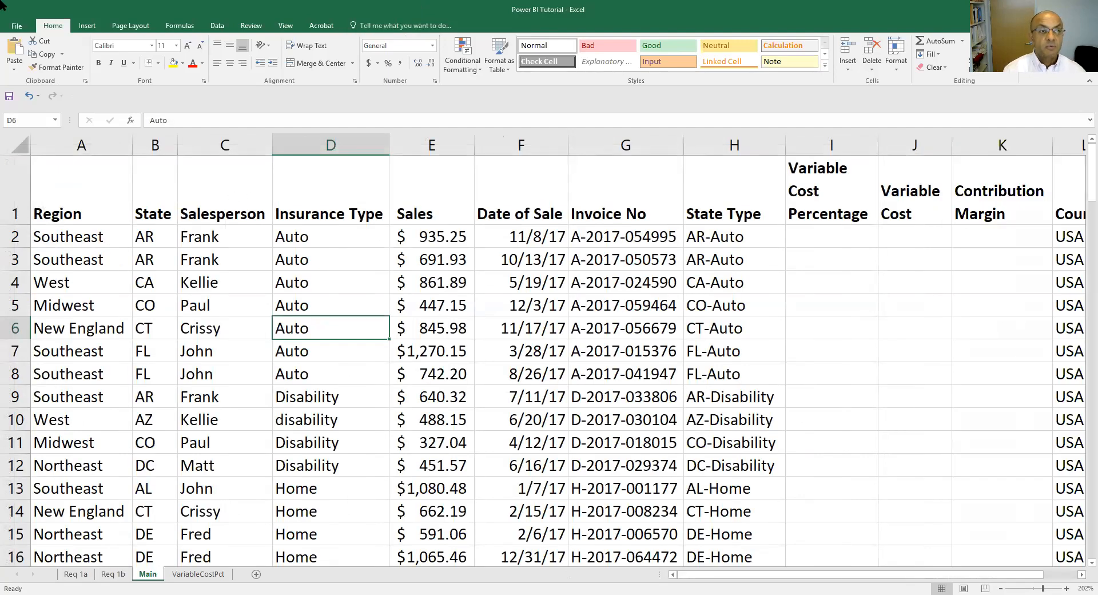
left_click(29, 27)
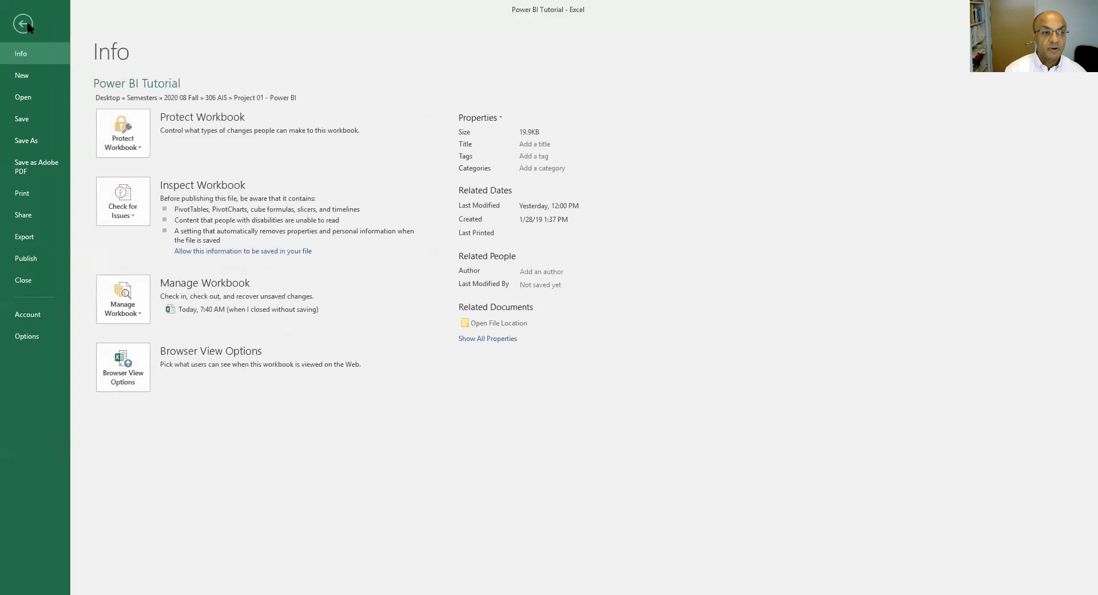
left_click(25, 142)
left_click(106, 181)
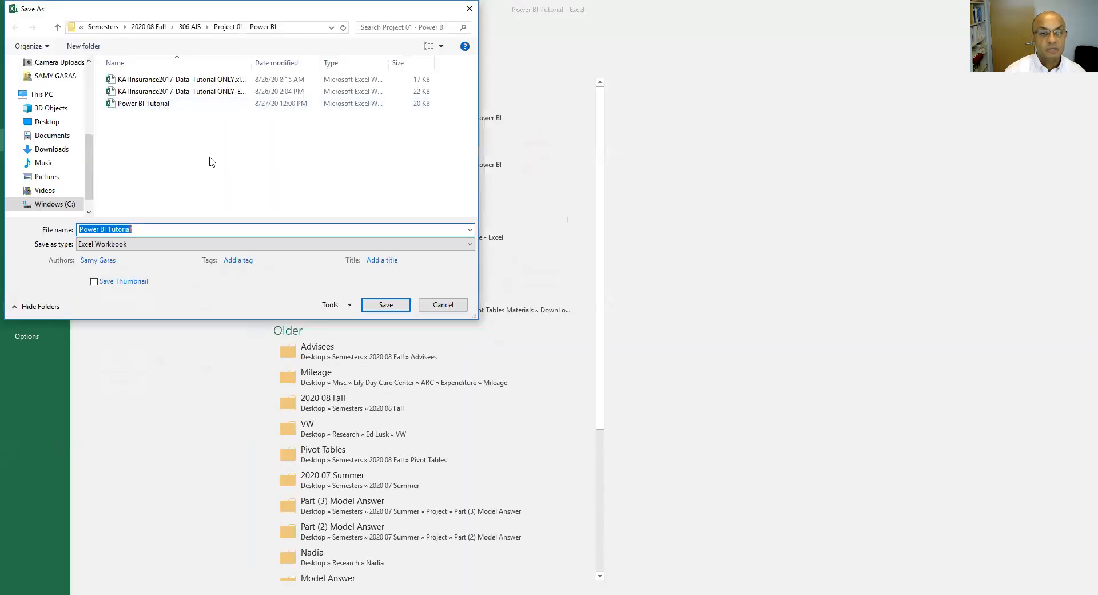
left_click(179, 225)
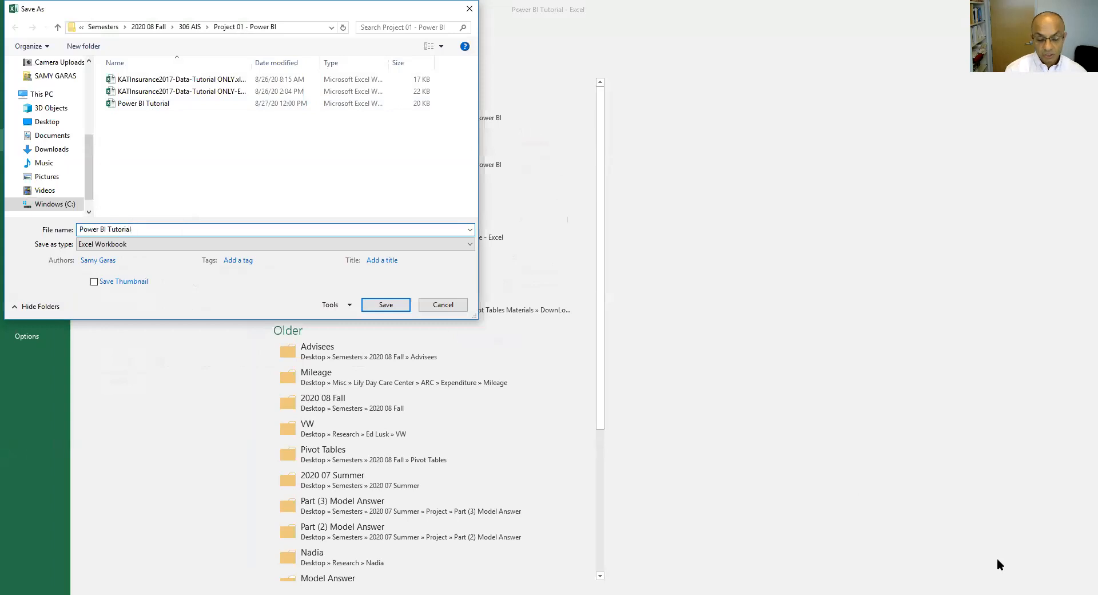
type("- ")
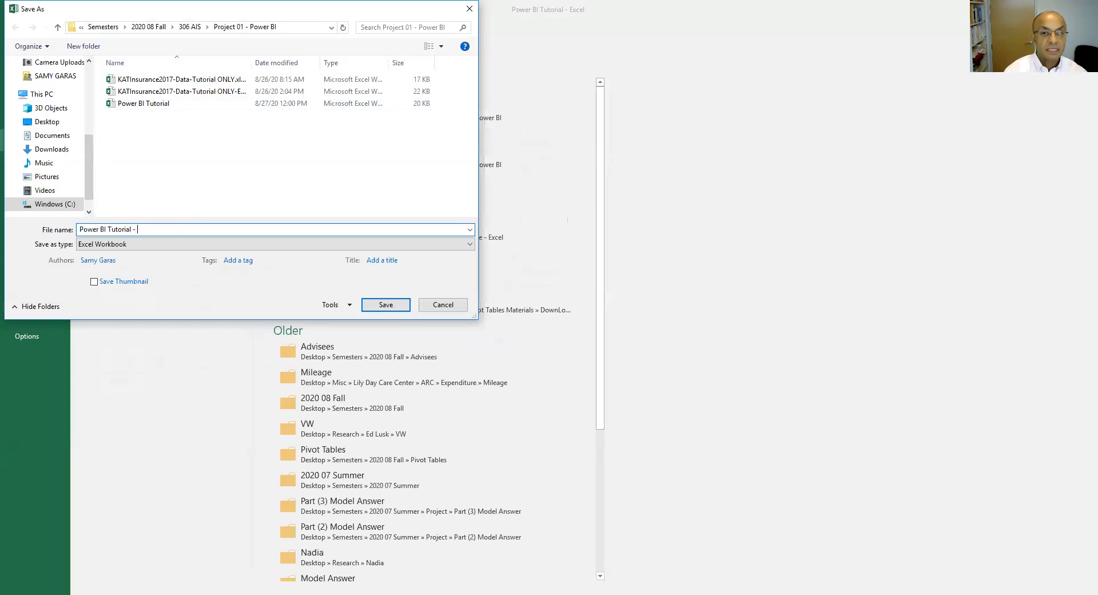
type("Error Free")
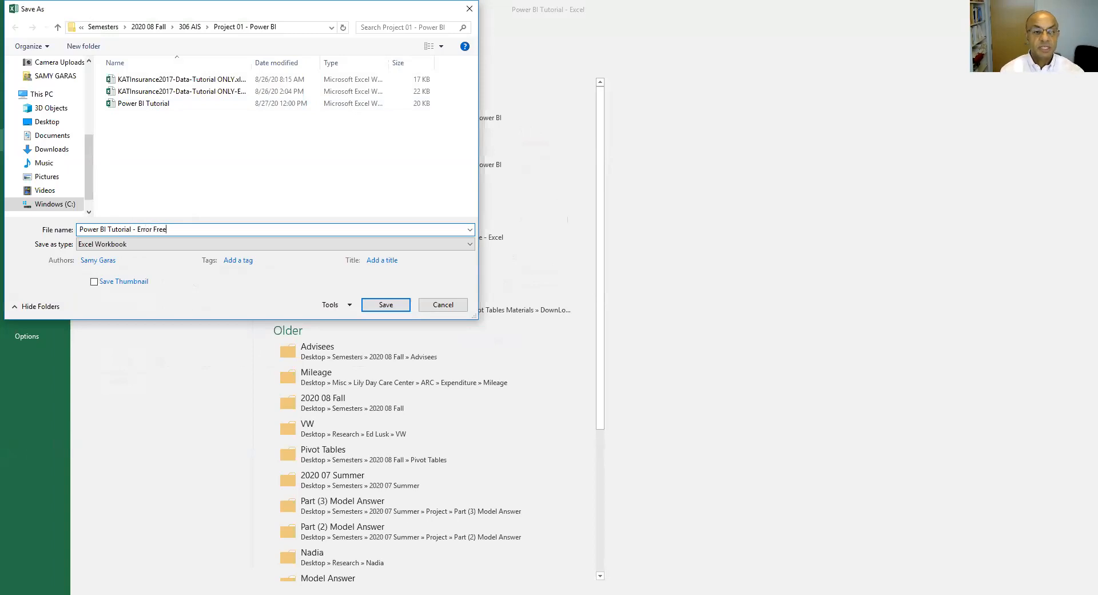
left_click(400, 302)
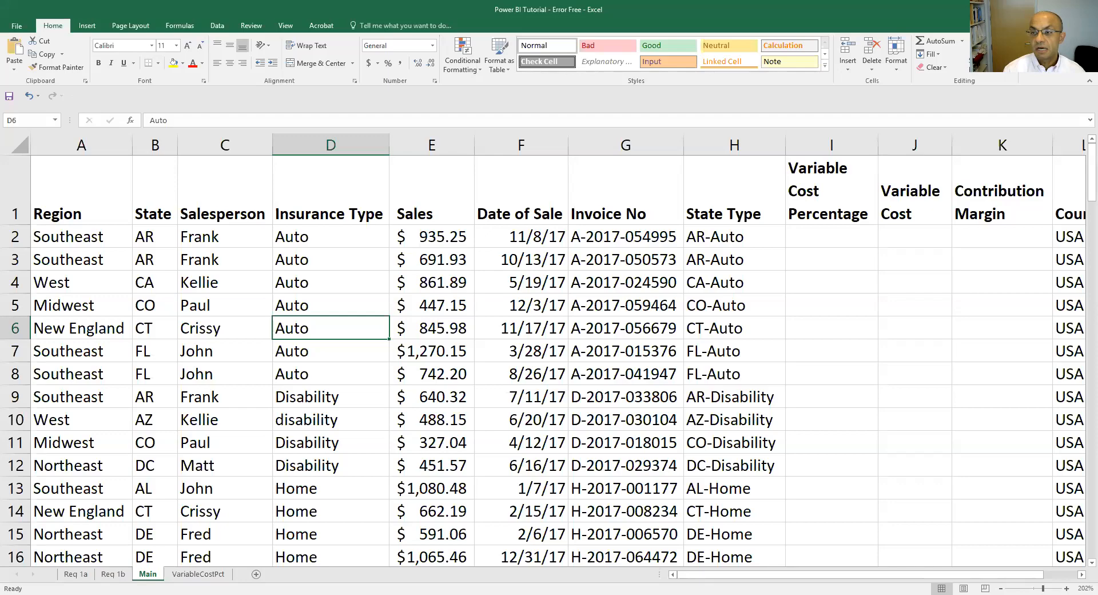
key("ctrl+w")
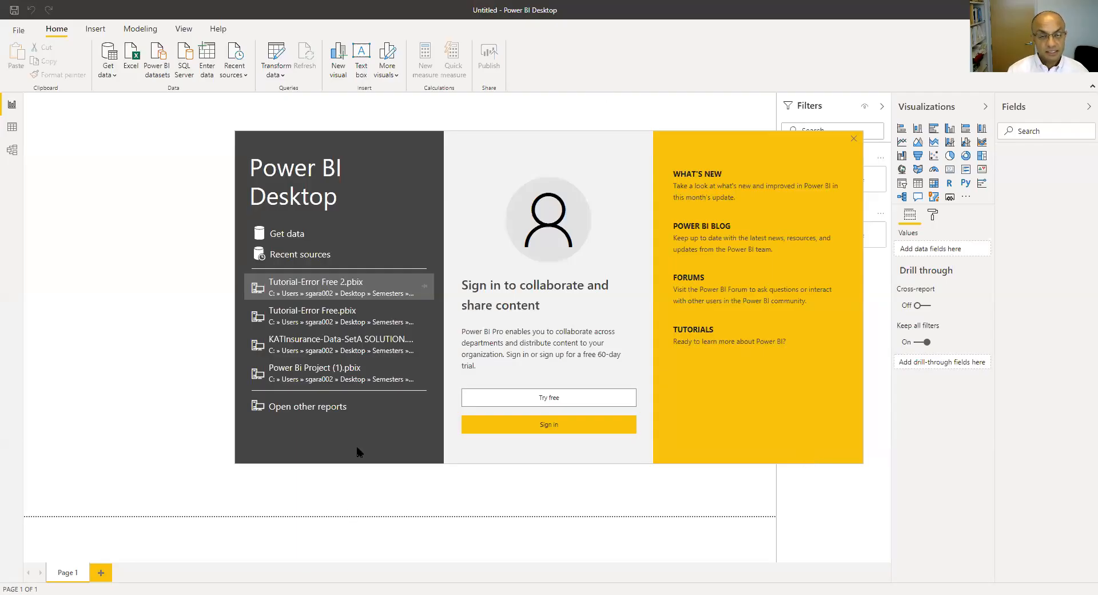
In Power BI Desktop, load the Main sheet from the Excel workbook "Power BI Tutorial - Error Free".
left_click(286, 235)
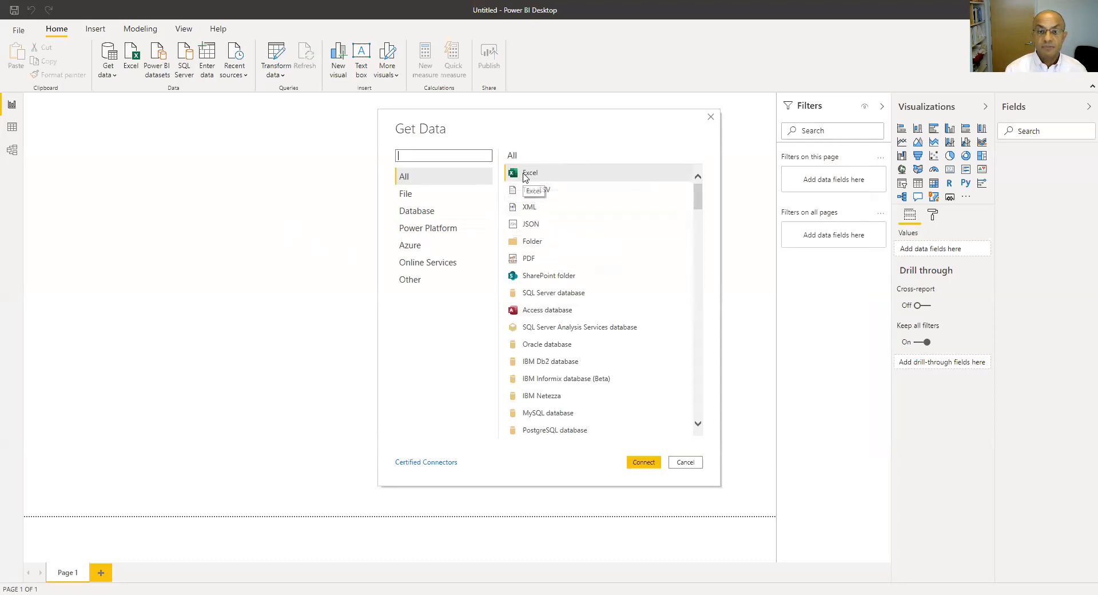
left_click(646, 466)
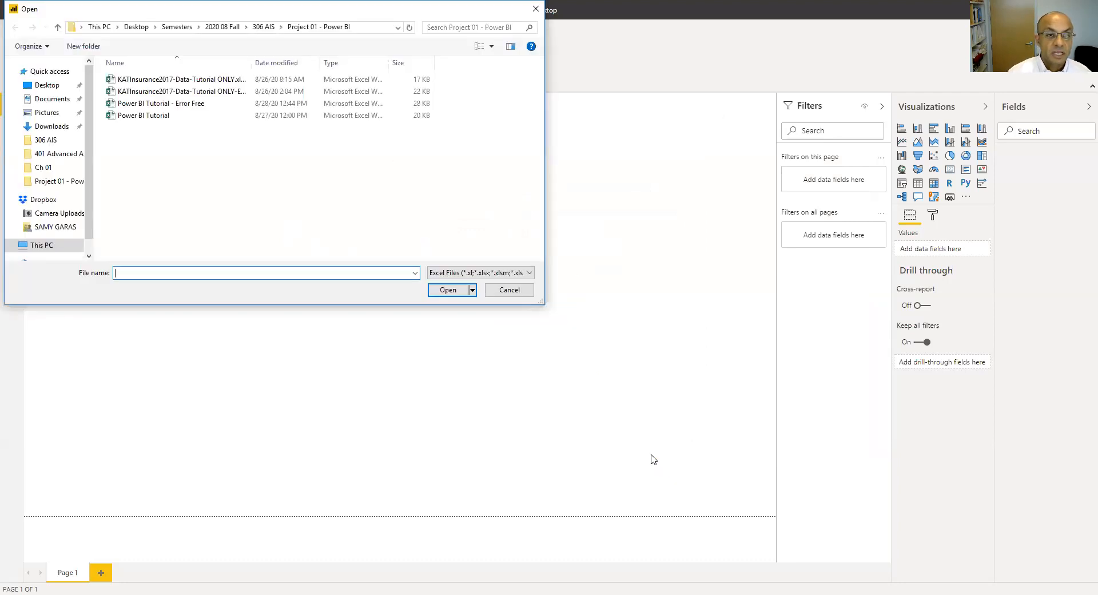
left_click(195, 104)
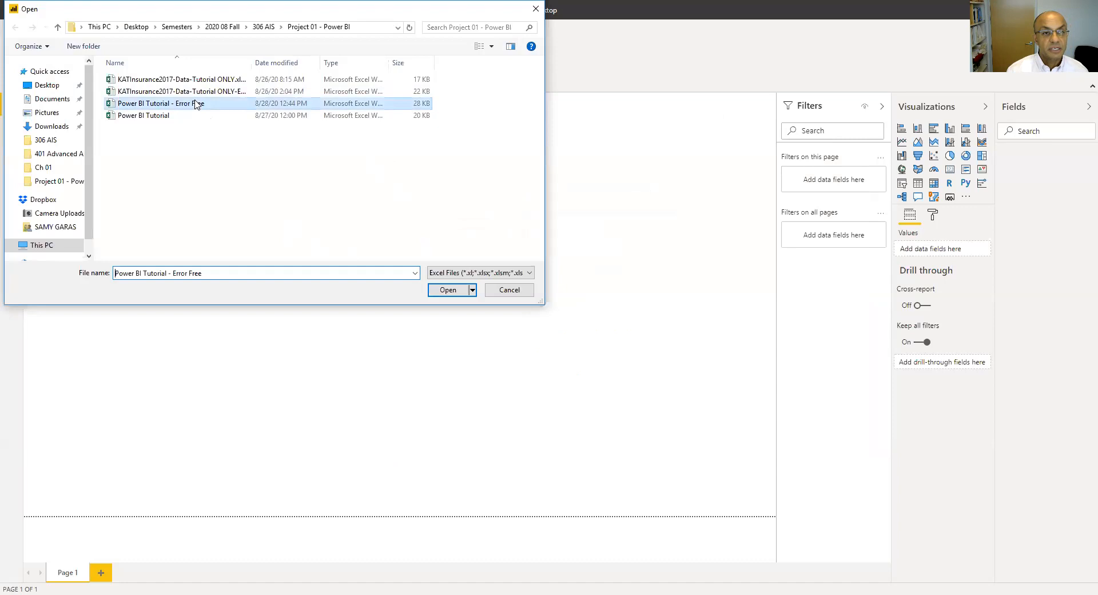
left_click(449, 289)
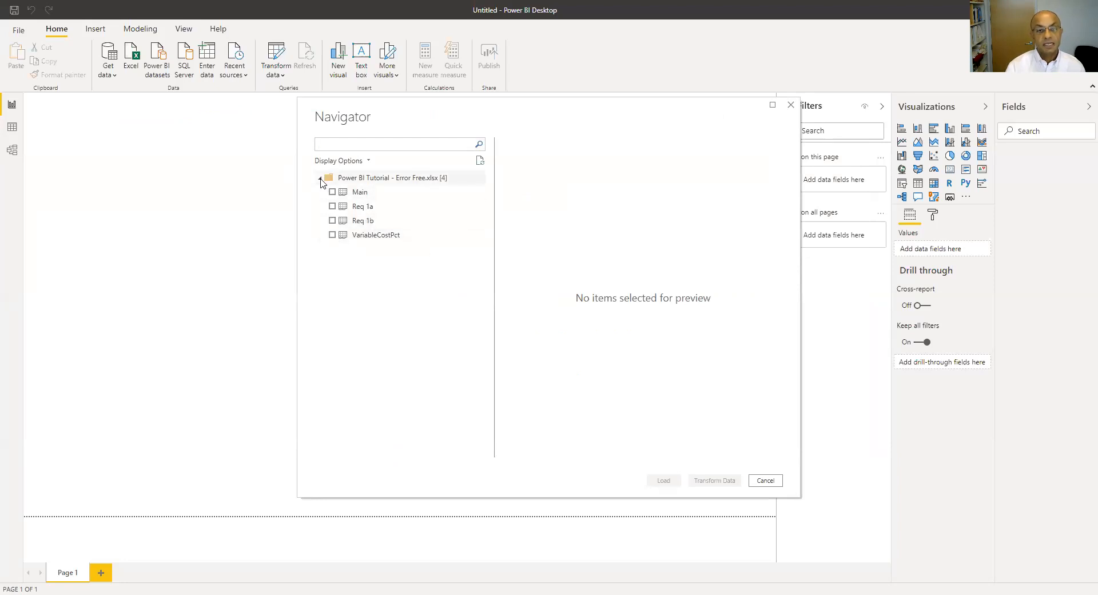
left_click(338, 194)
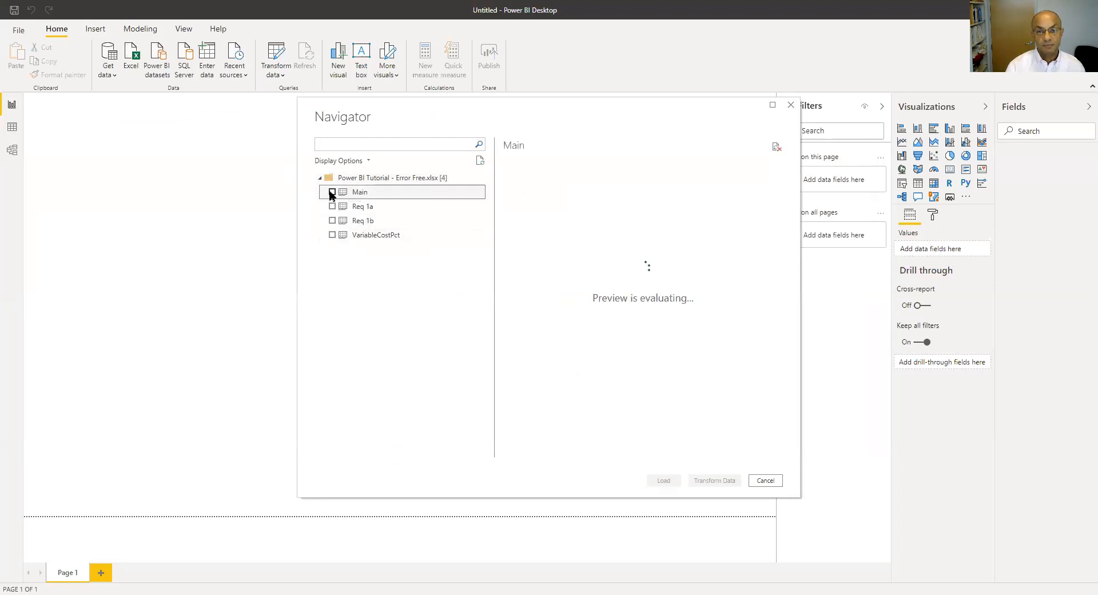
left_click(333, 192)
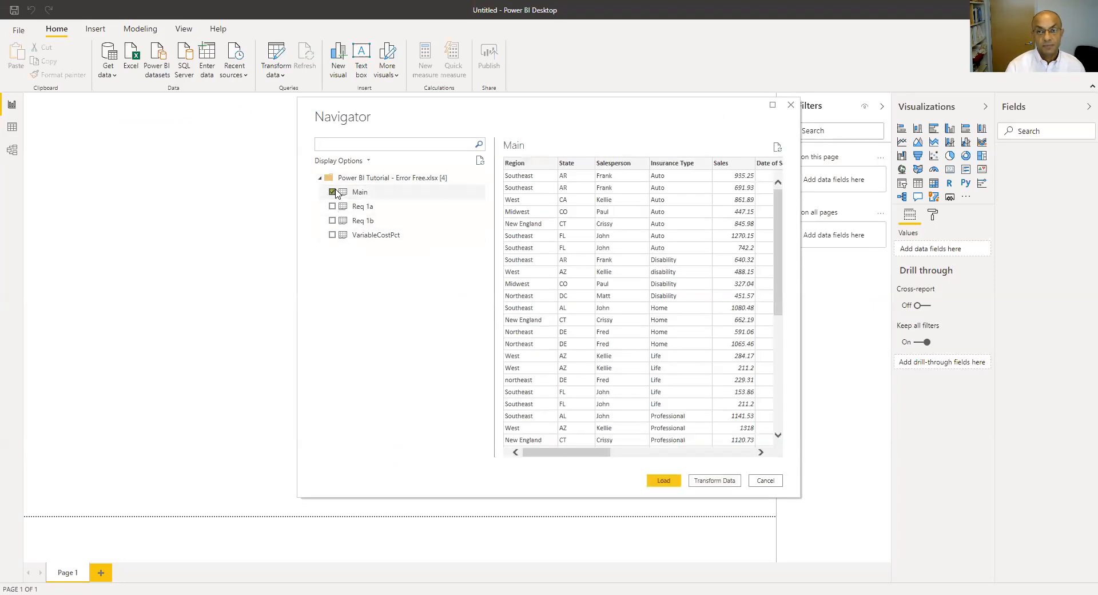
left_click(664, 481)
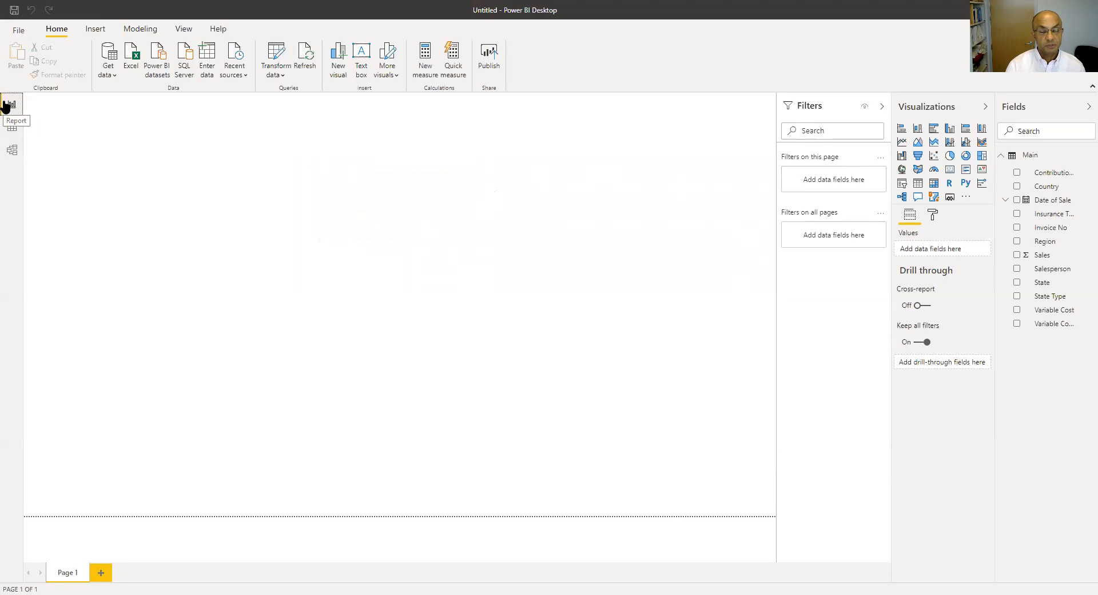
Review the loaded Main table's rows and enlarge its card in the model diagram to show every field.
left_click(12, 127)
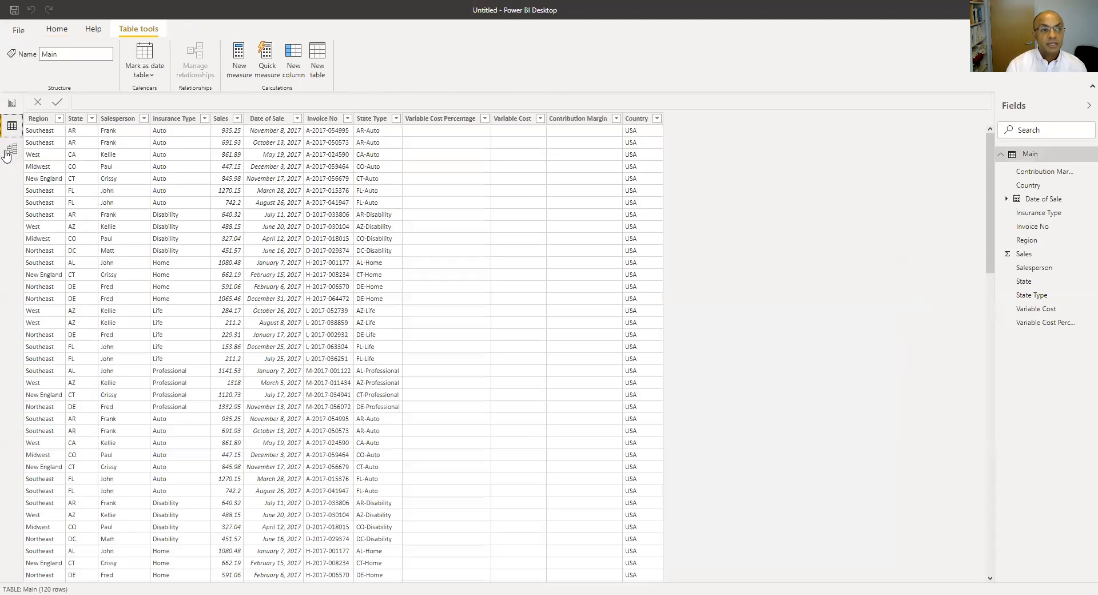
left_click(12, 150)
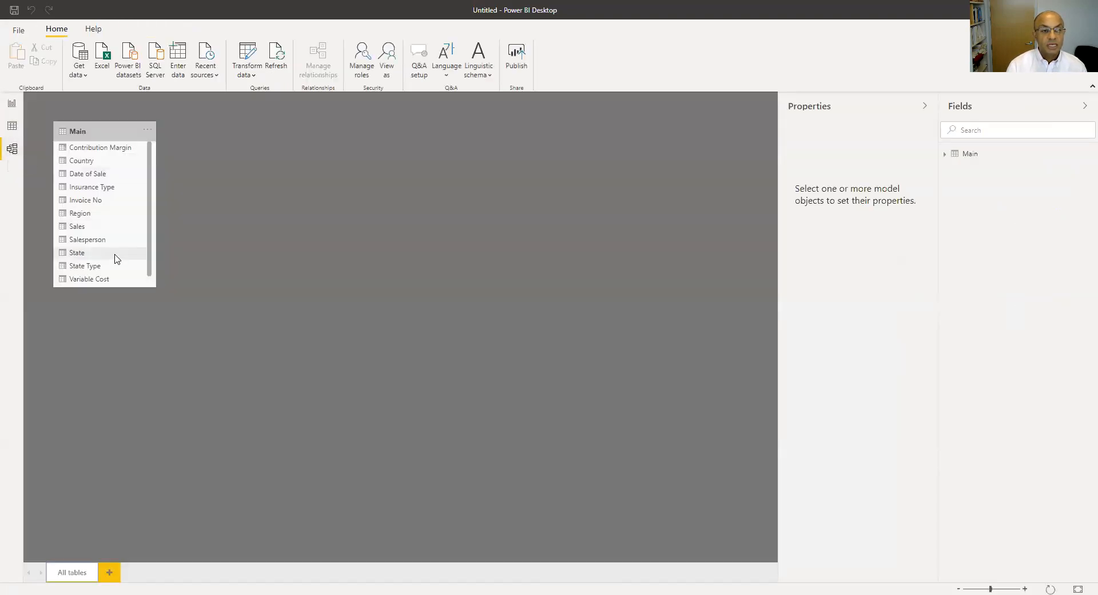
left_click_drag(153, 287, 213, 434)
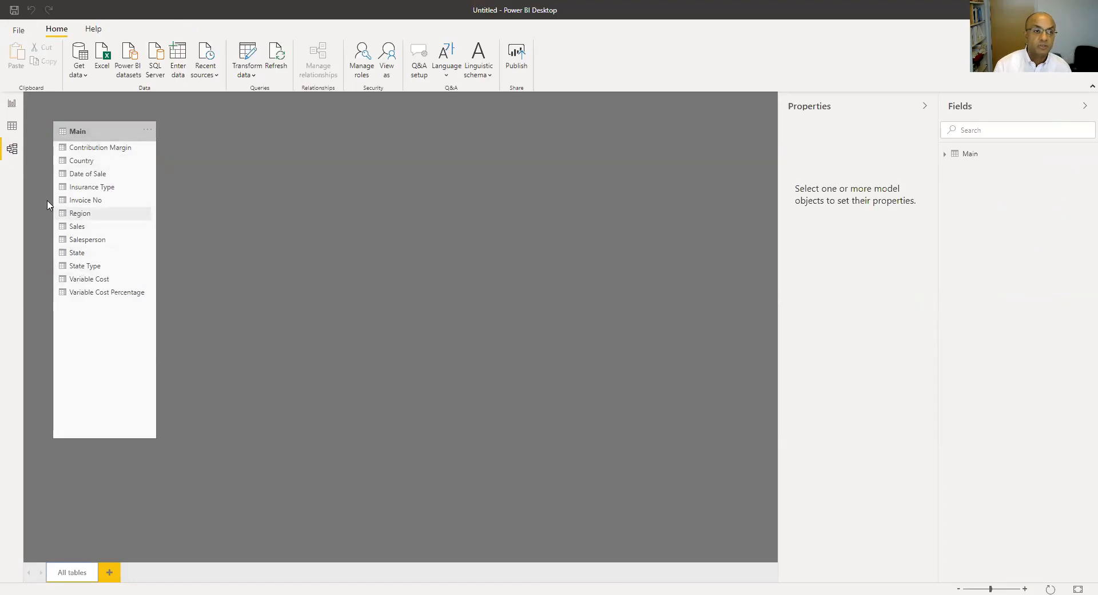
Add a Table visual with the State and Sales fields near the upper middle of the report page.
left_click(12, 108)
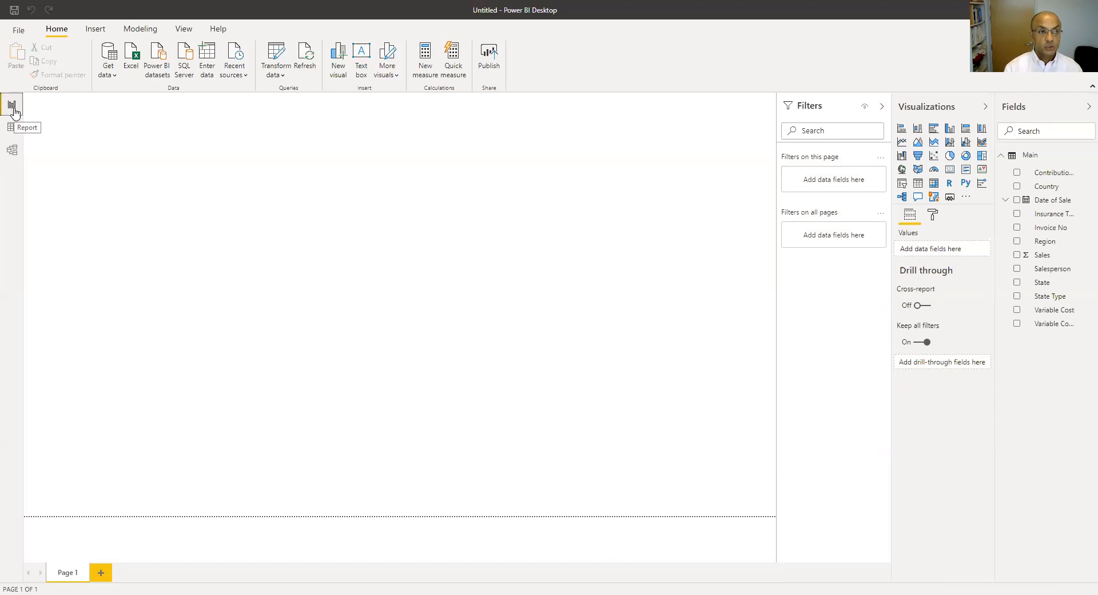
left_click(917, 185)
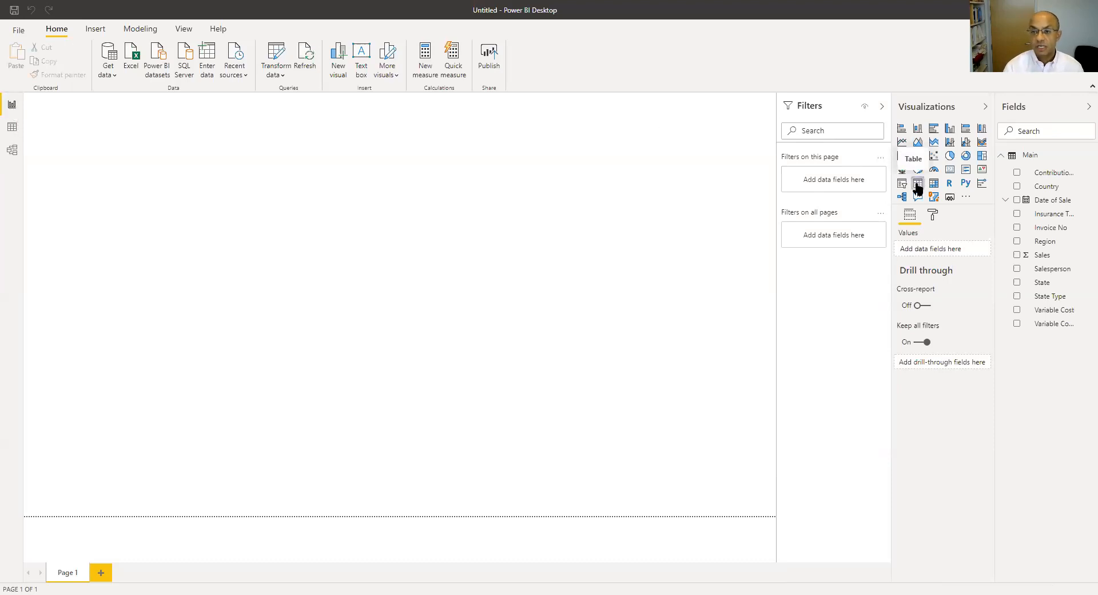
left_click_drag(109, 100, 374, 121)
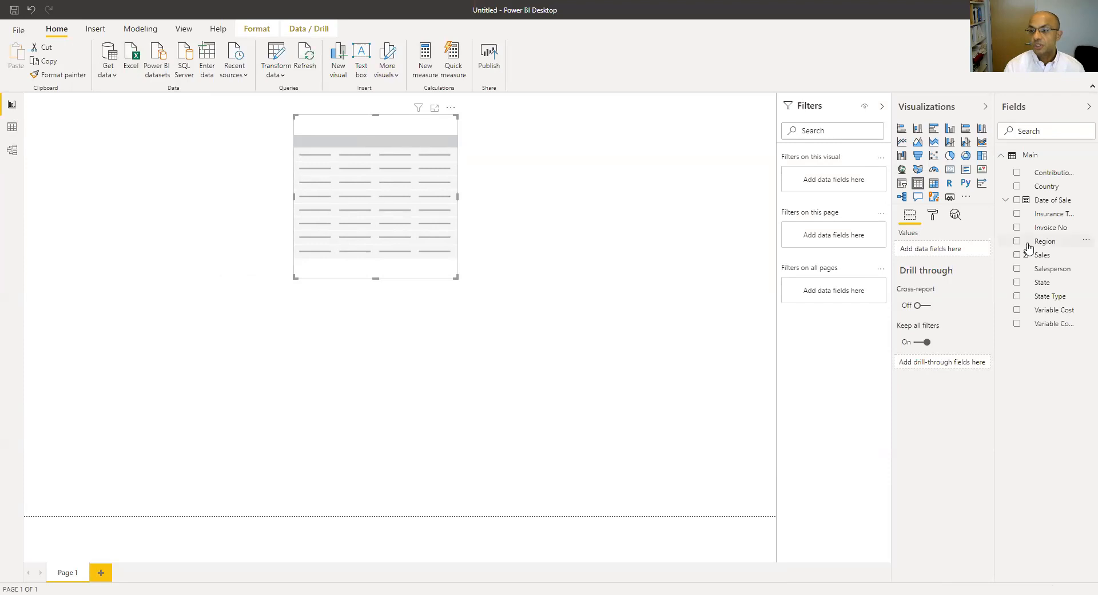
left_click(1017, 283)
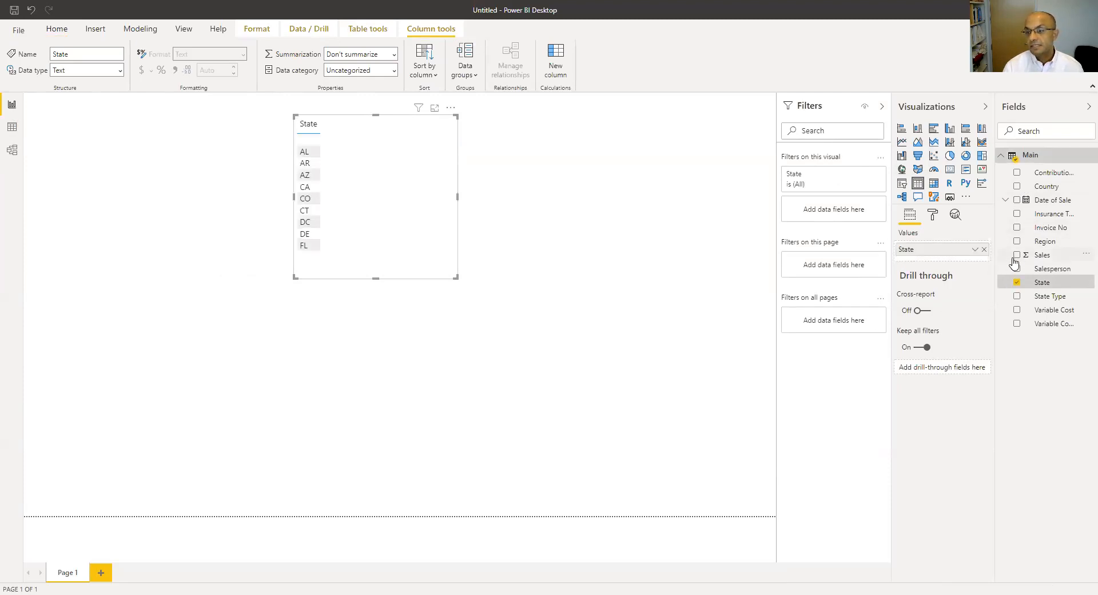
left_click(1017, 255)
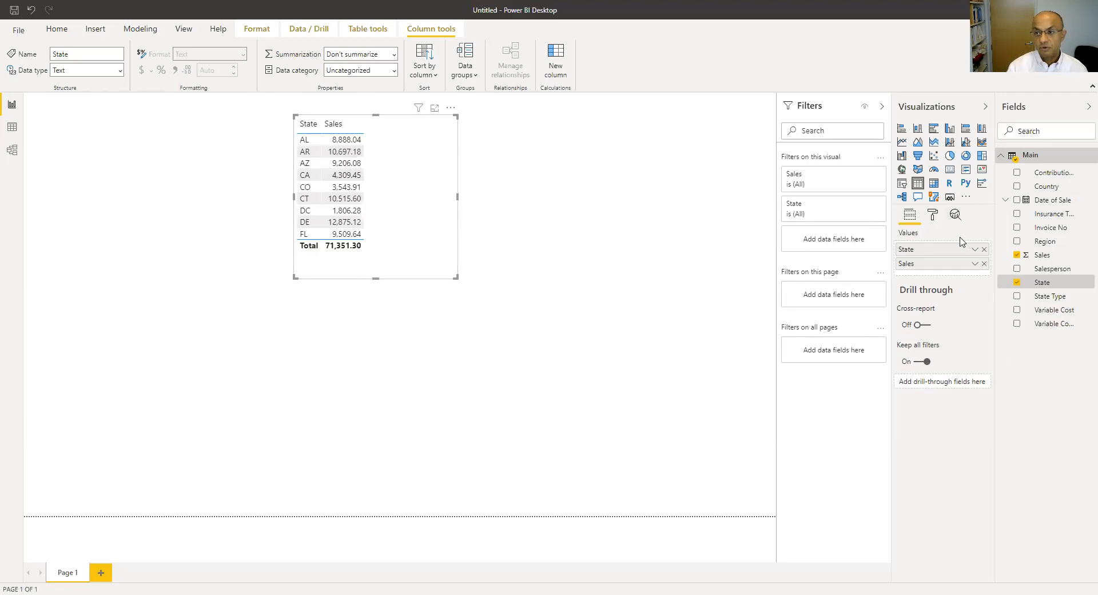
Set the column header text size of the State and Sales table to 16 pt.
left_click(933, 215)
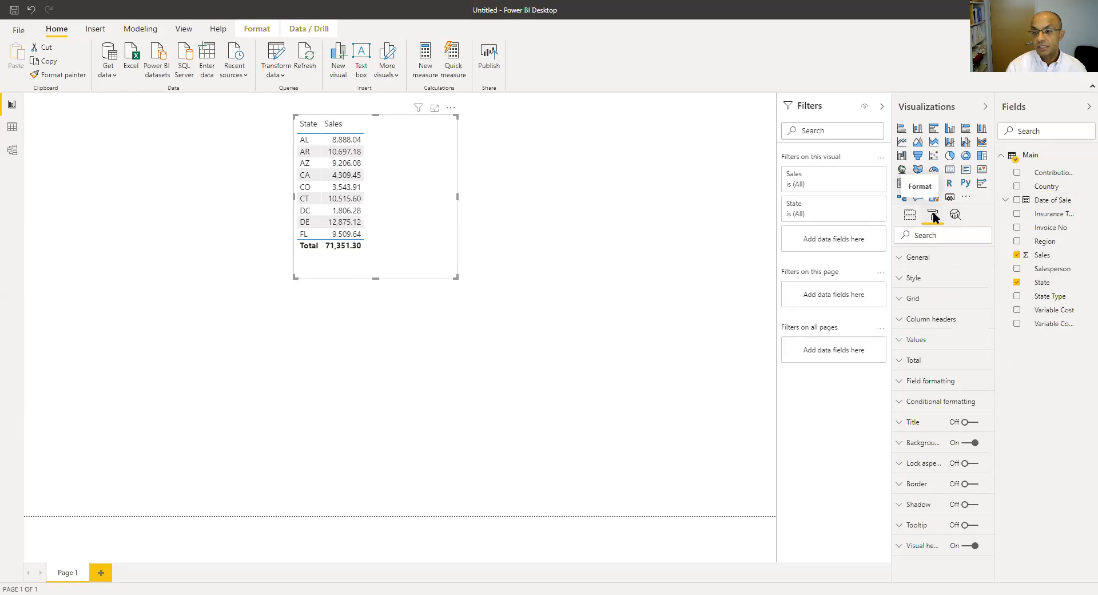
left_click(941, 326)
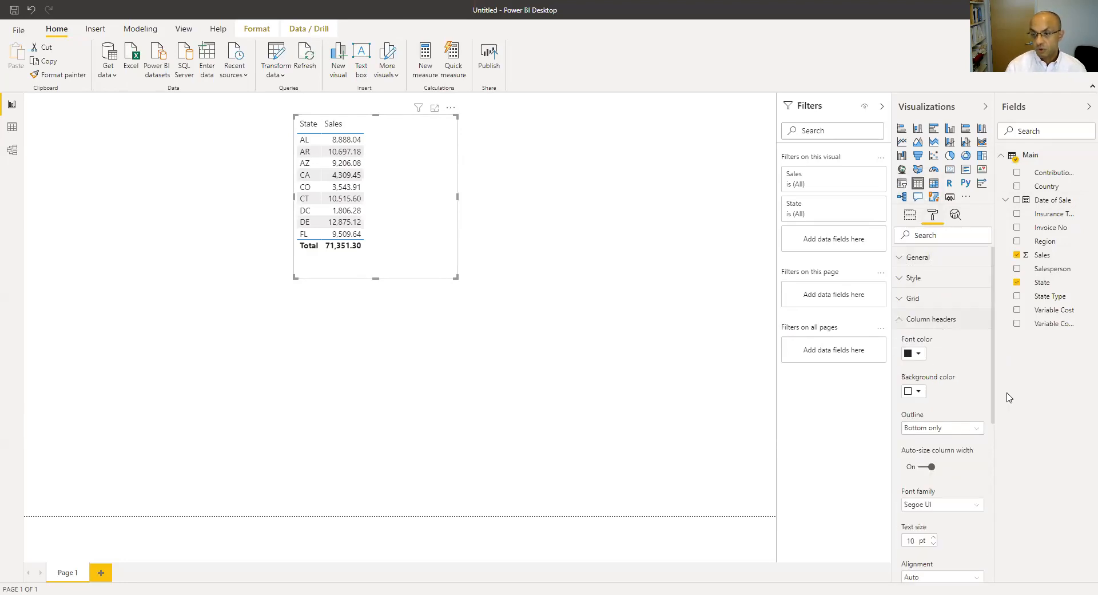
left_click_drag(993, 400, 1007, 465)
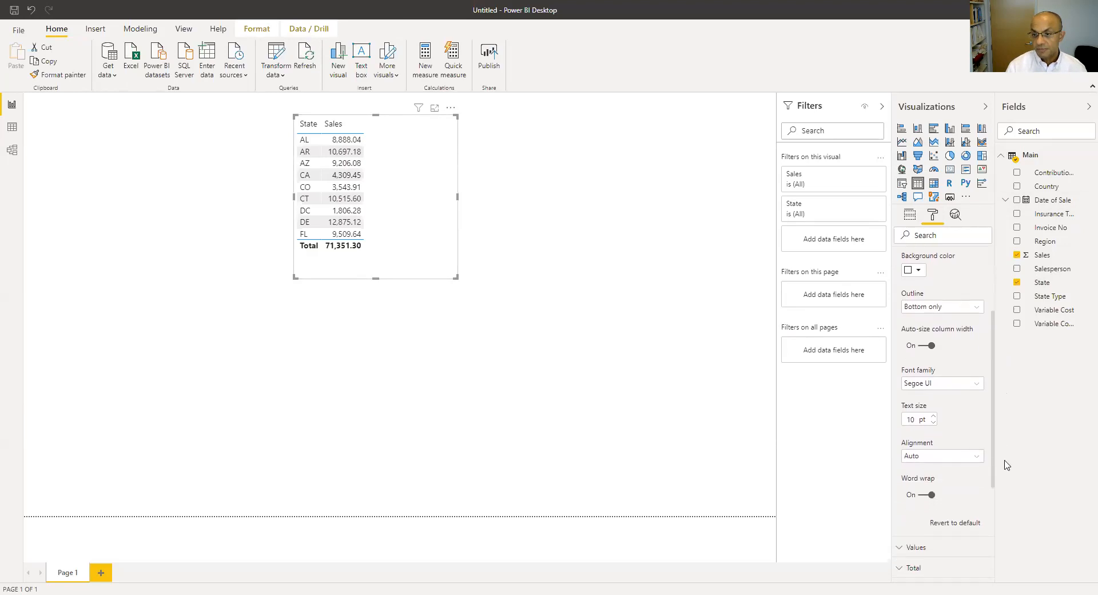
left_click(934, 416)
left_click(933, 416)
left_click(933, 416)
left_click(934, 416)
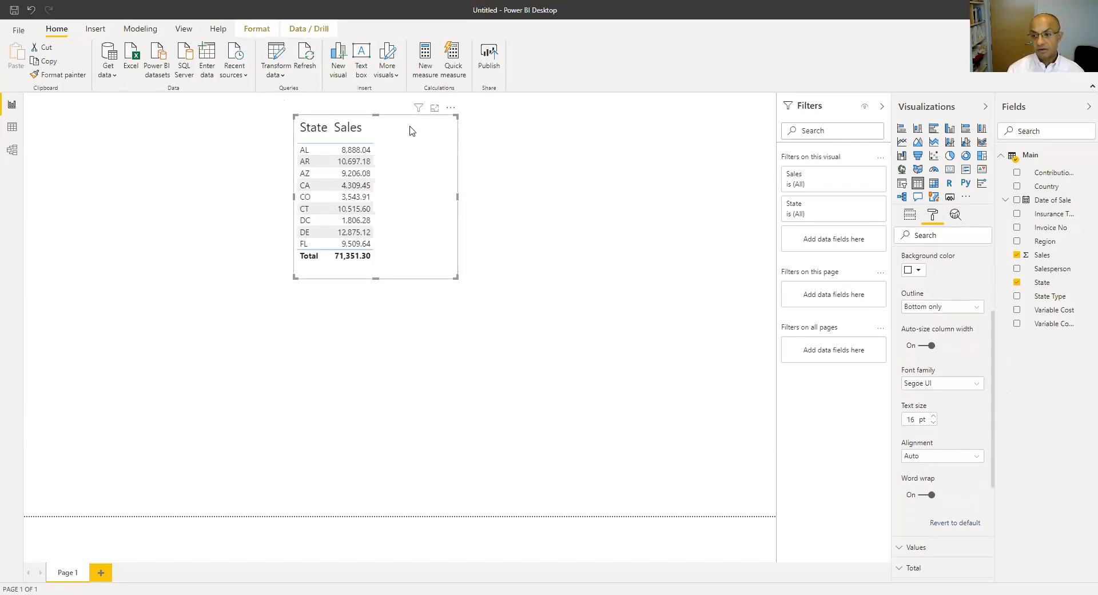
Set the text size of the values in the State and Sales table to 15 pt.
scroll(936, 280, "up", 3)
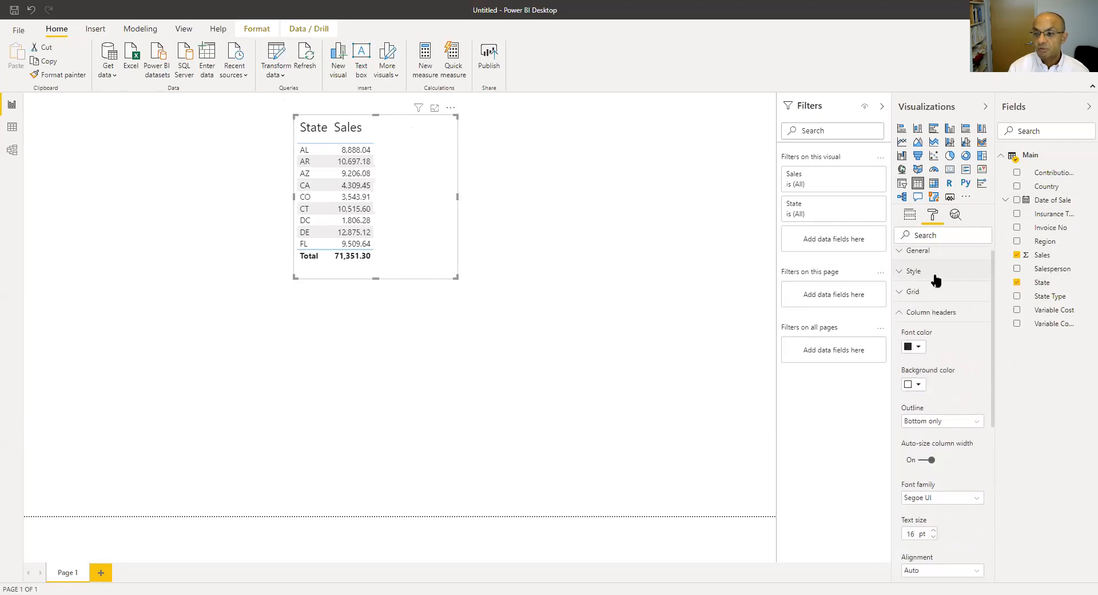
left_click(897, 312)
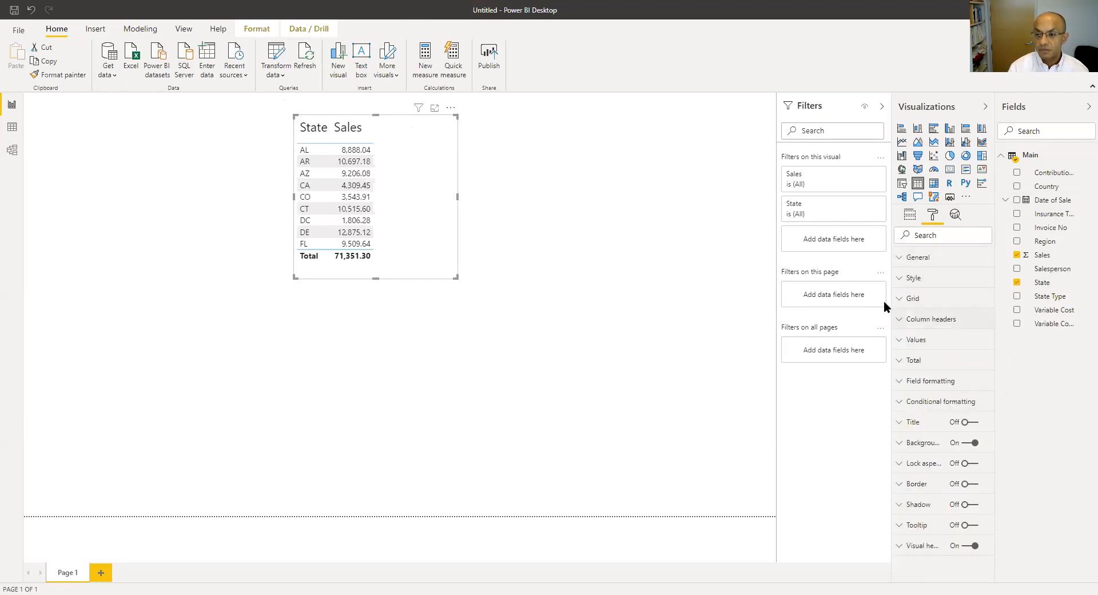
left_click(917, 340)
scroll(948, 382, "down", 5)
scroll(944, 382, "down", 1)
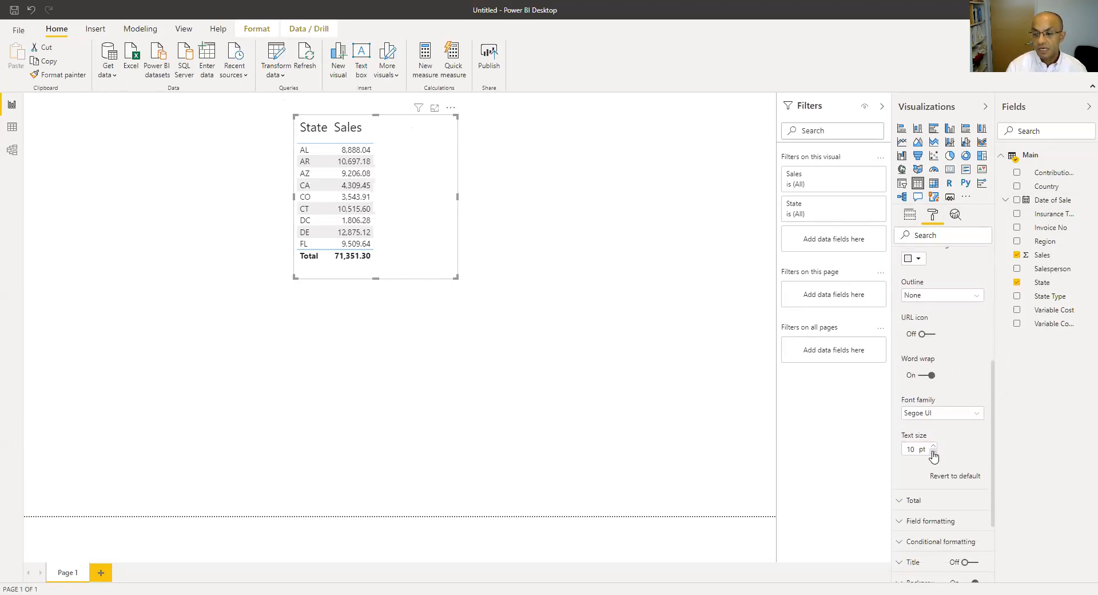
left_click(933, 446)
left_click(933, 446)
left_click(934, 446)
left_click(933, 446)
left_click(933, 446)
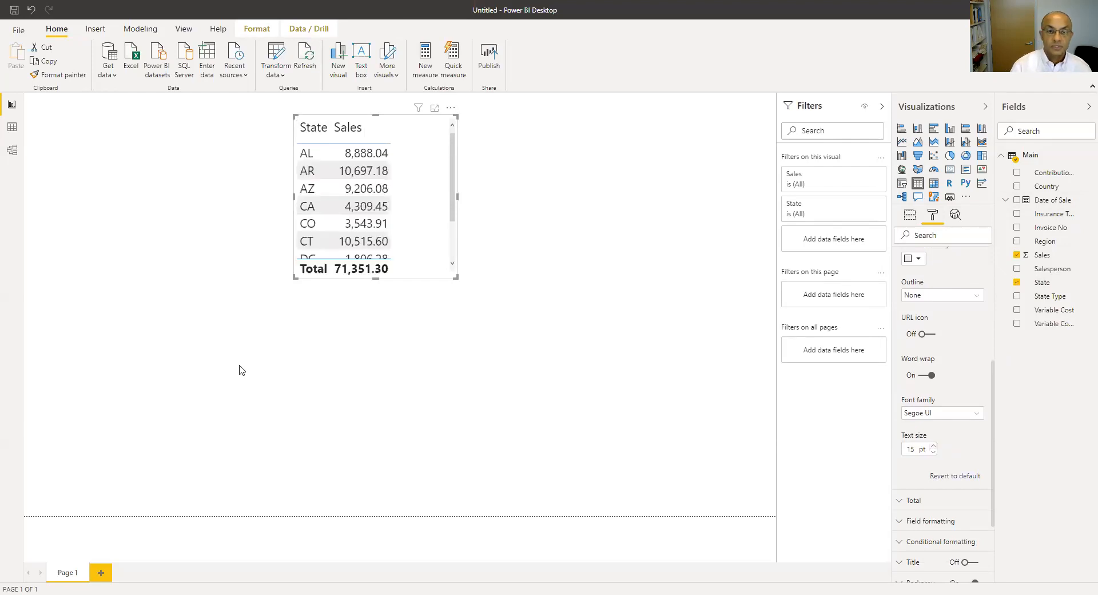
Enlarge the table visual to fit all state rows and sort it by Sales in ascending order.
left_click_drag(456, 277, 508, 392)
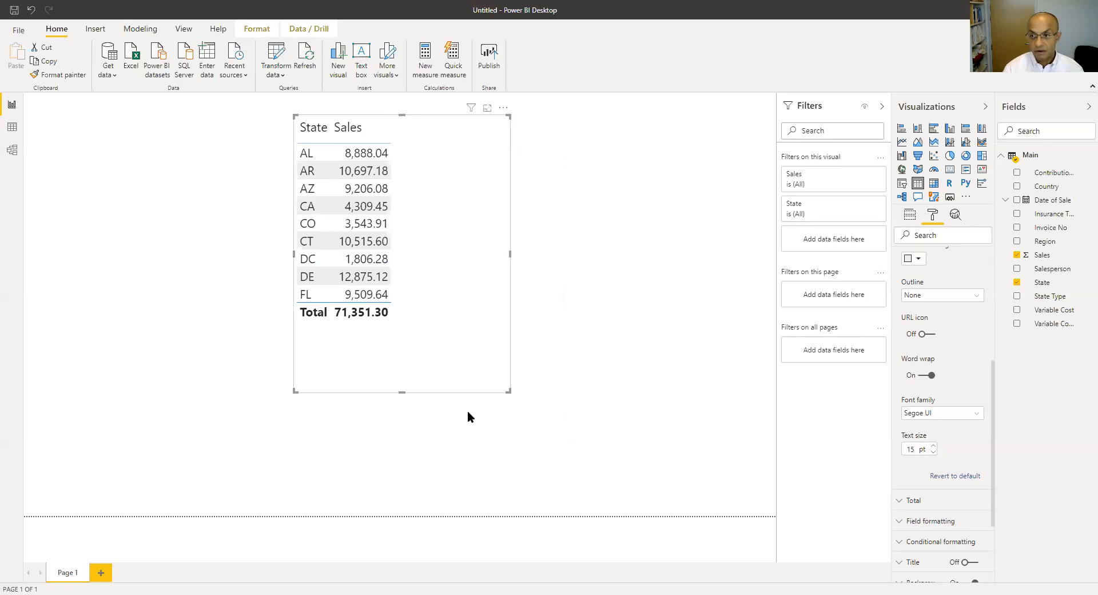
left_click(366, 131)
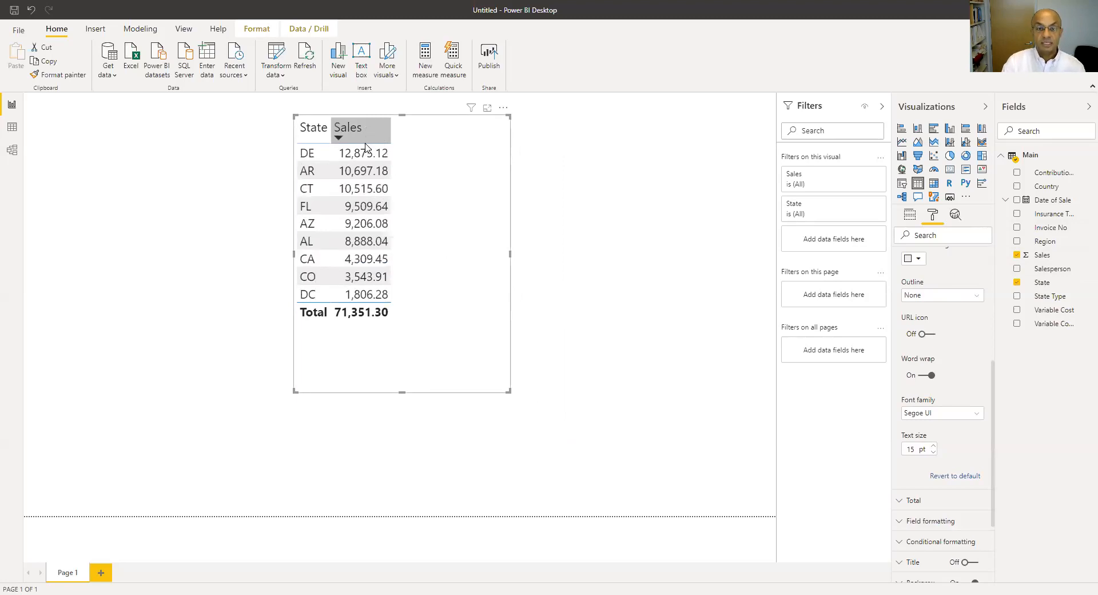
left_click(369, 138)
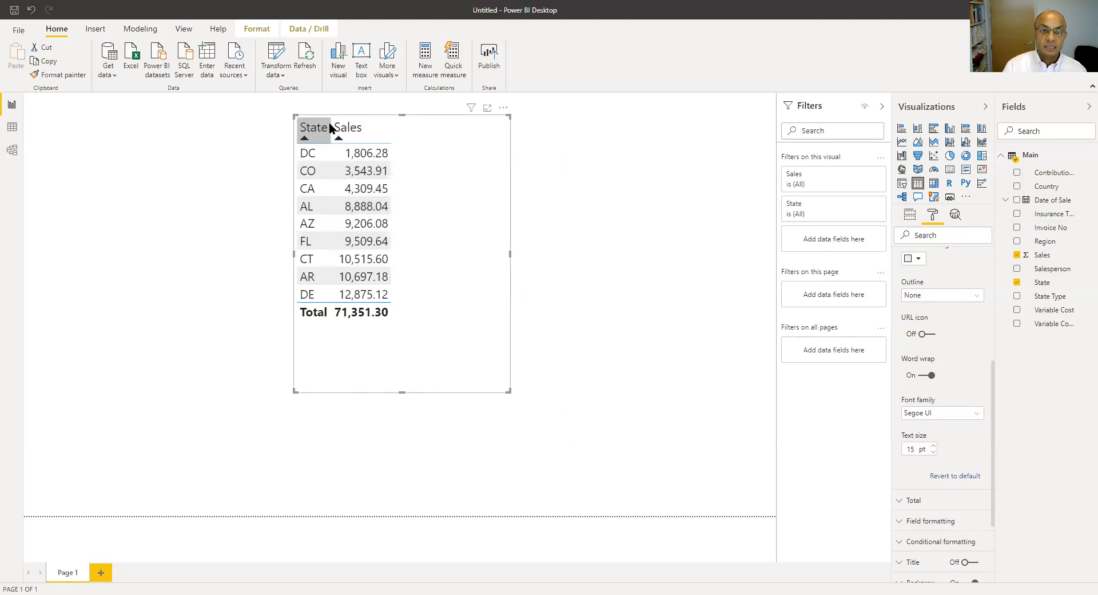
Widen the table's State column and shorten the visual to end just below the Total row.
left_click_drag(330, 124, 402, 119)
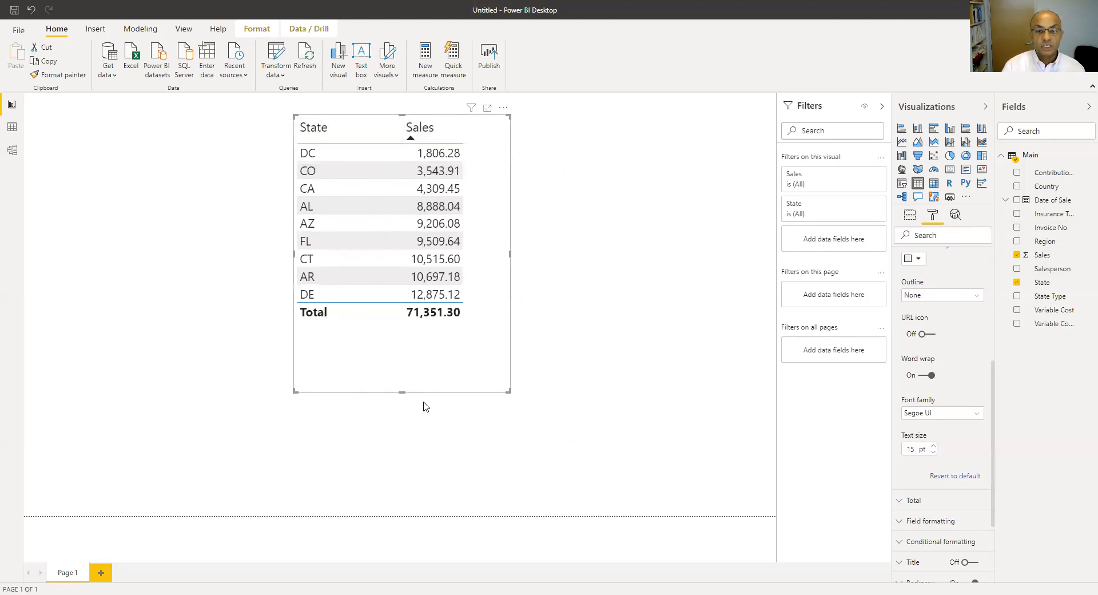
left_click_drag(403, 388, 402, 328)
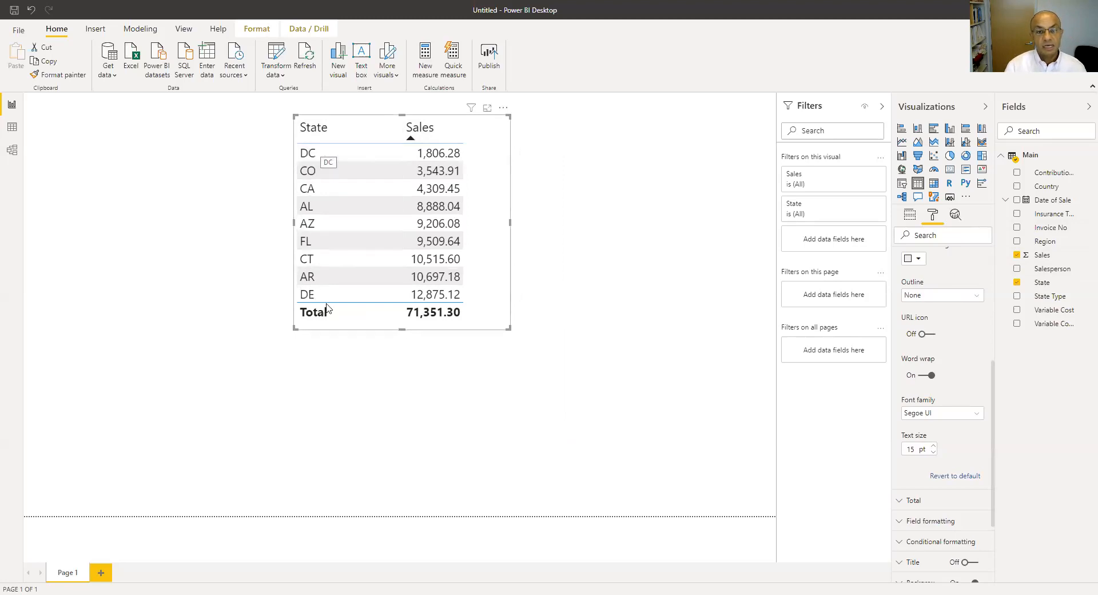
left_click(289, 392)
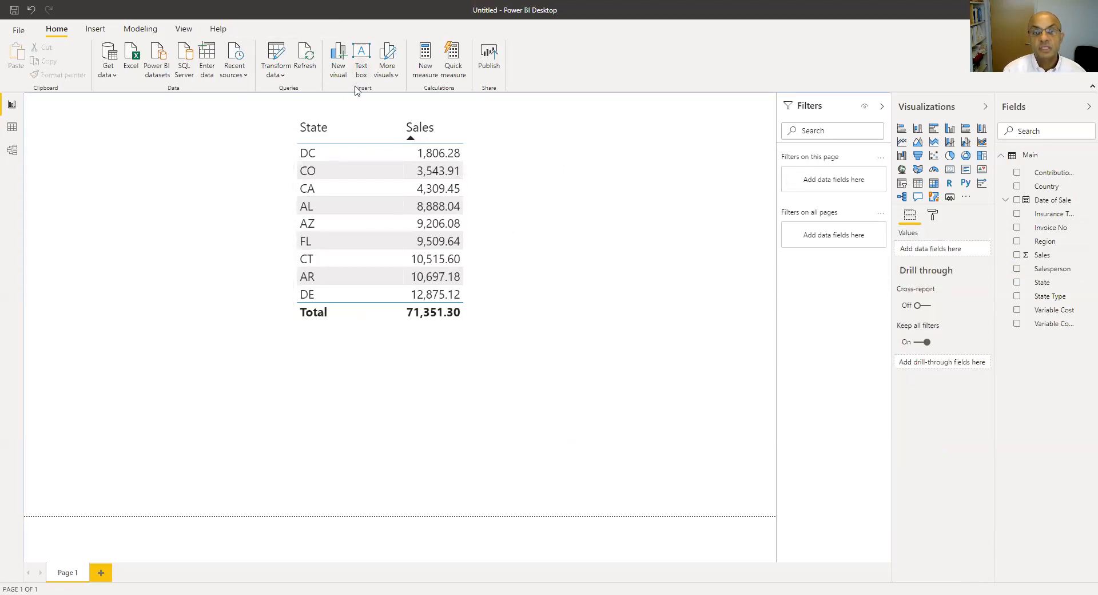
Insert a text box below the table and widen it to the right edge of the report page.
left_click(361, 52)
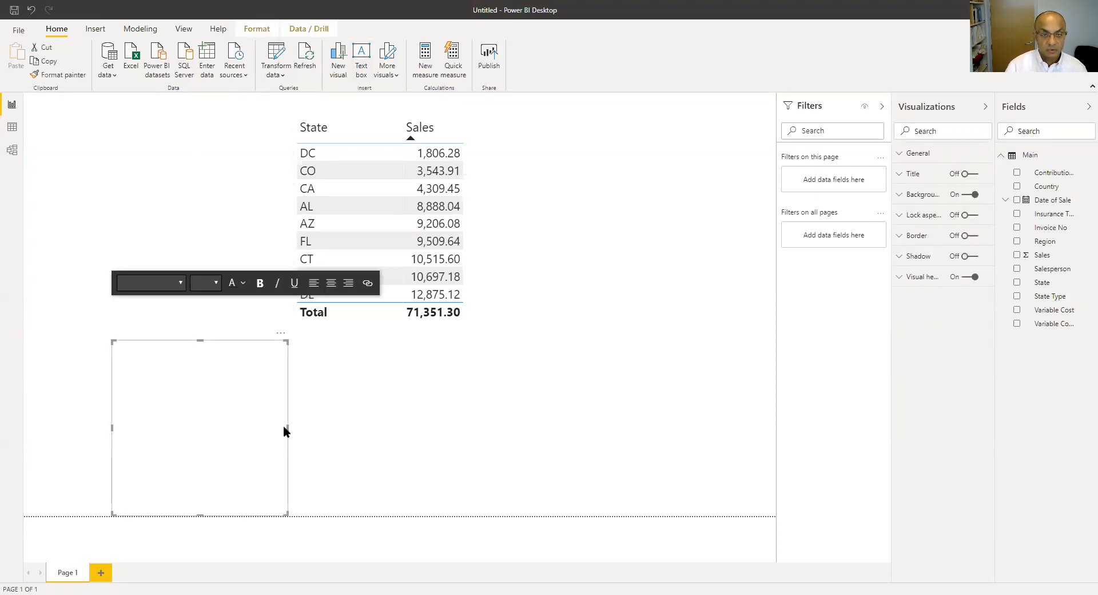
left_click_drag(288, 428, 786, 453)
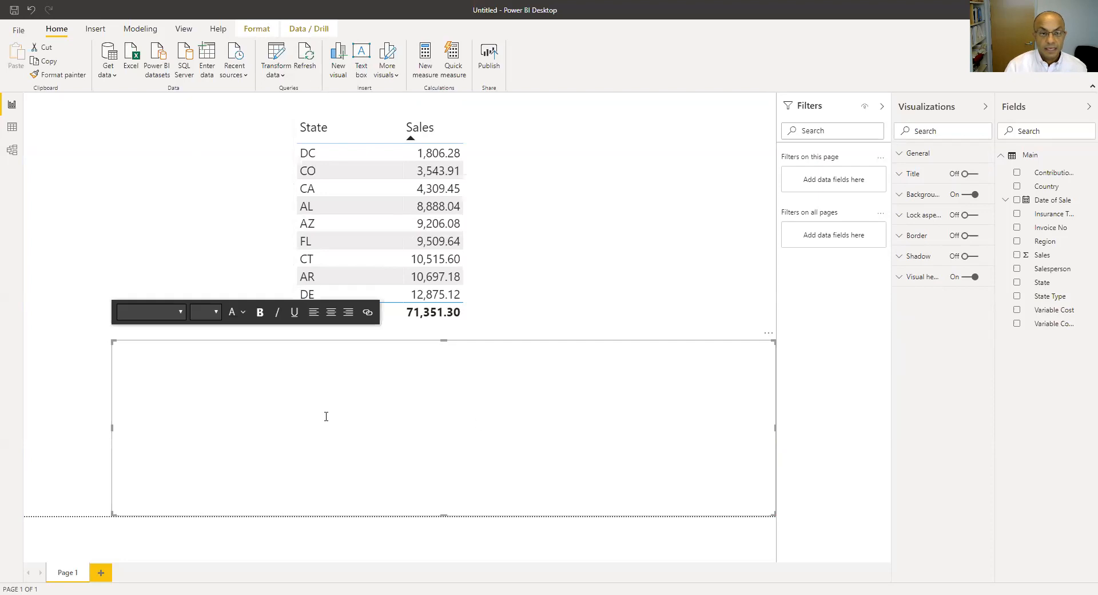
left_click(143, 363)
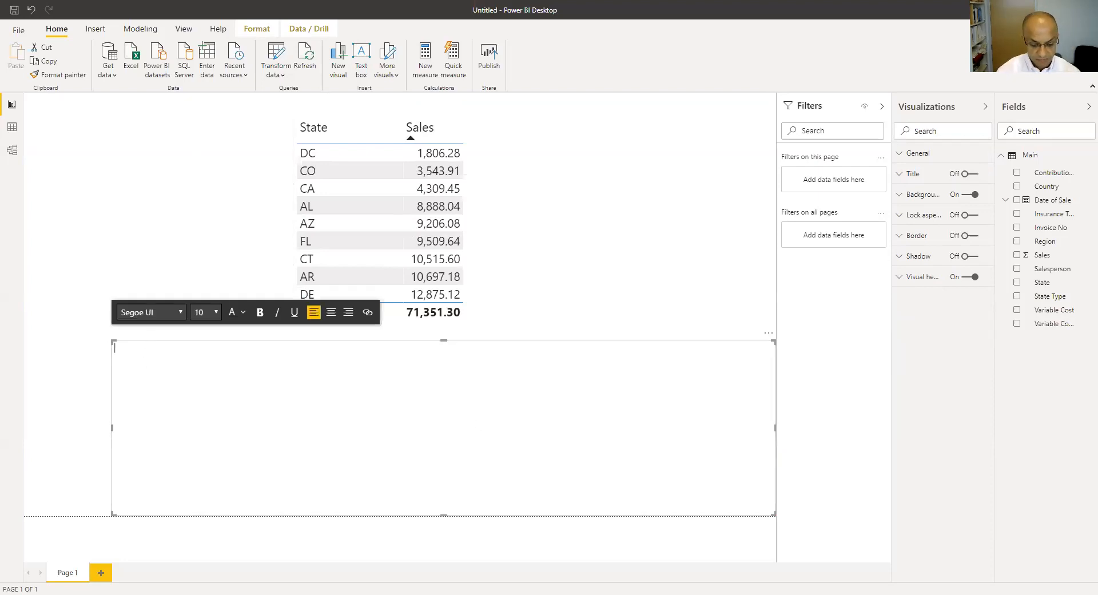
Write "DC has the lowest total sales while Deleware has" in the text box.
type("DC")
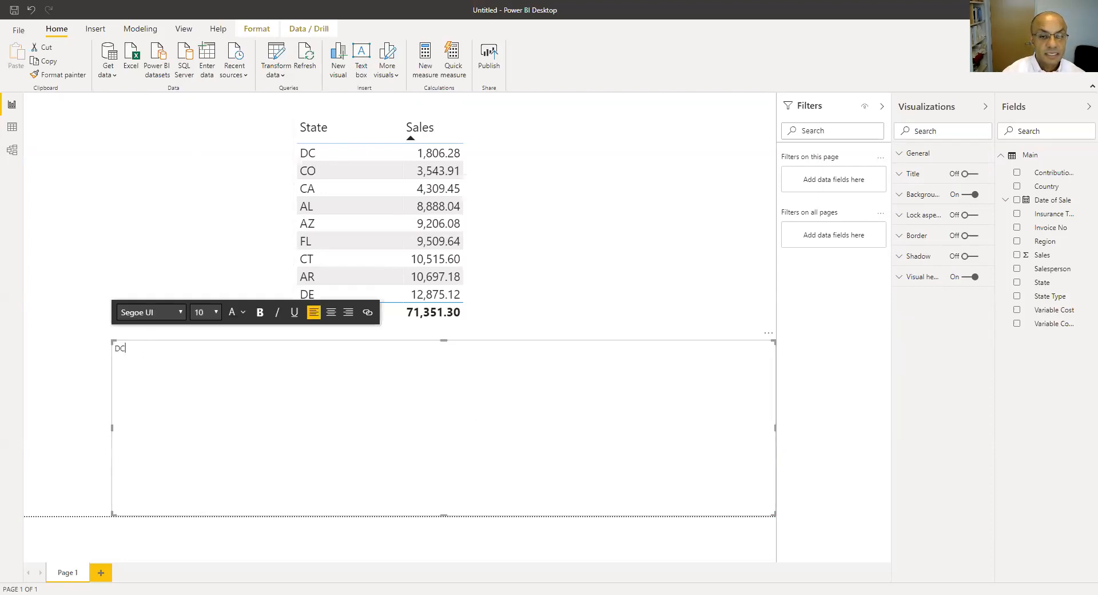
type(" has the lowe")
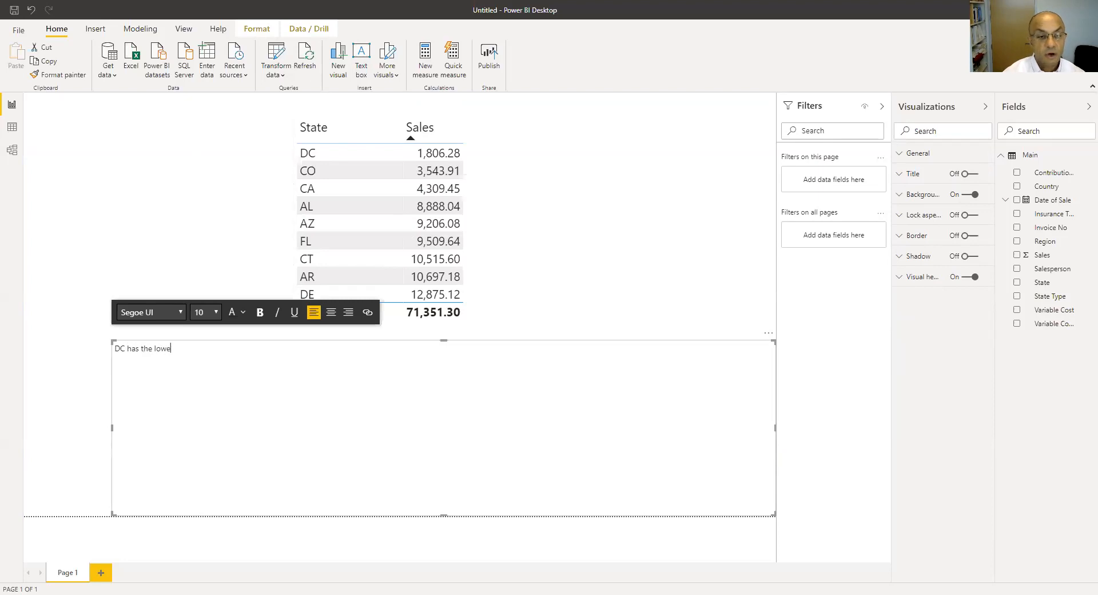
type("st total sale")
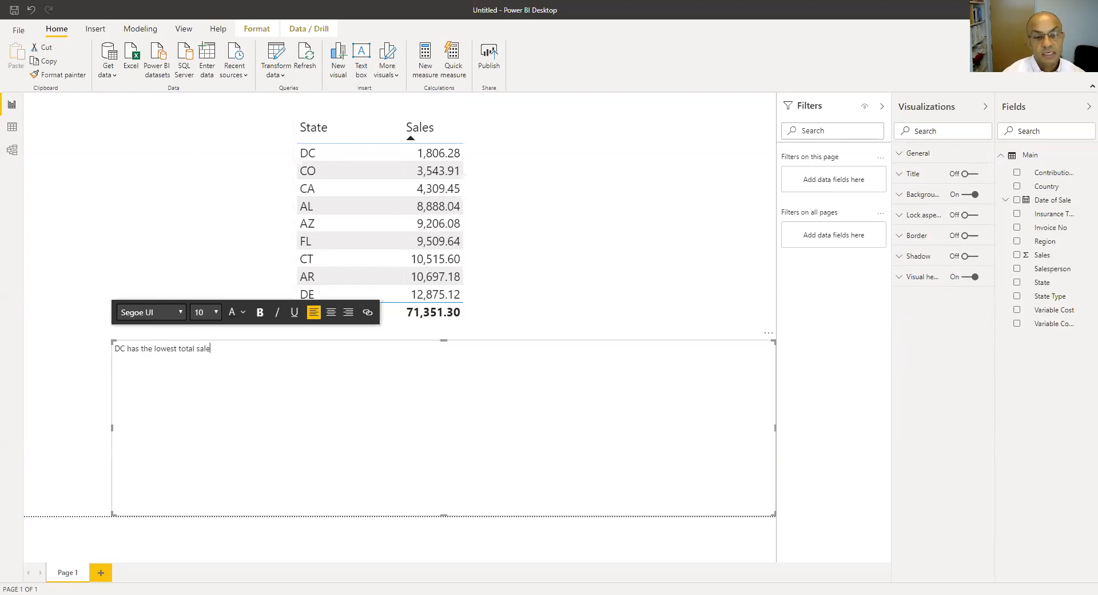
type("s while Dele")
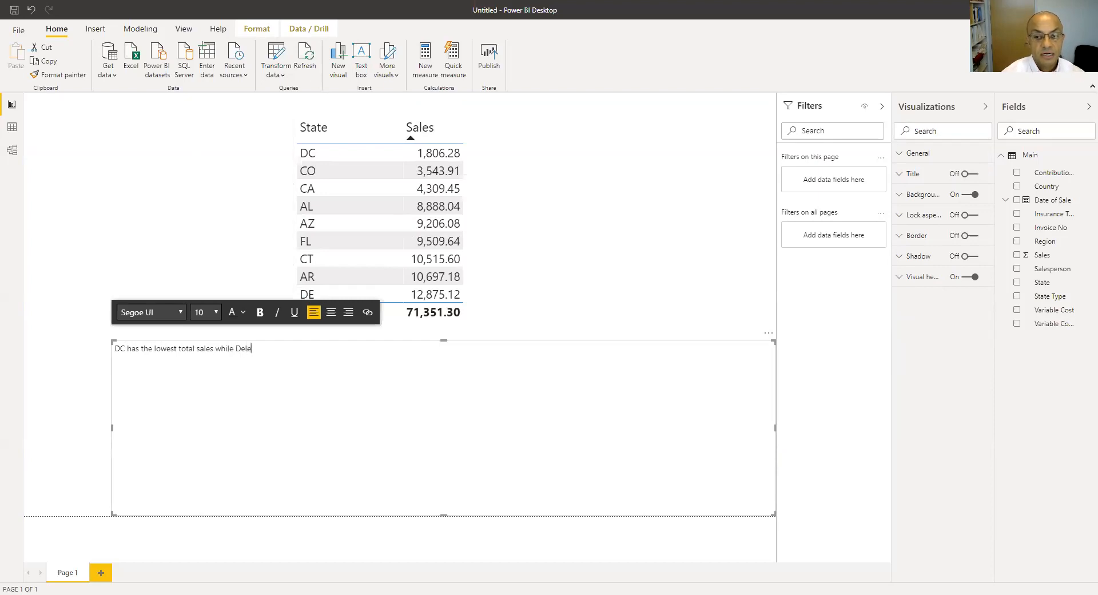
type("war")
key("BackSpace")
key("BackSpace")
type("war")
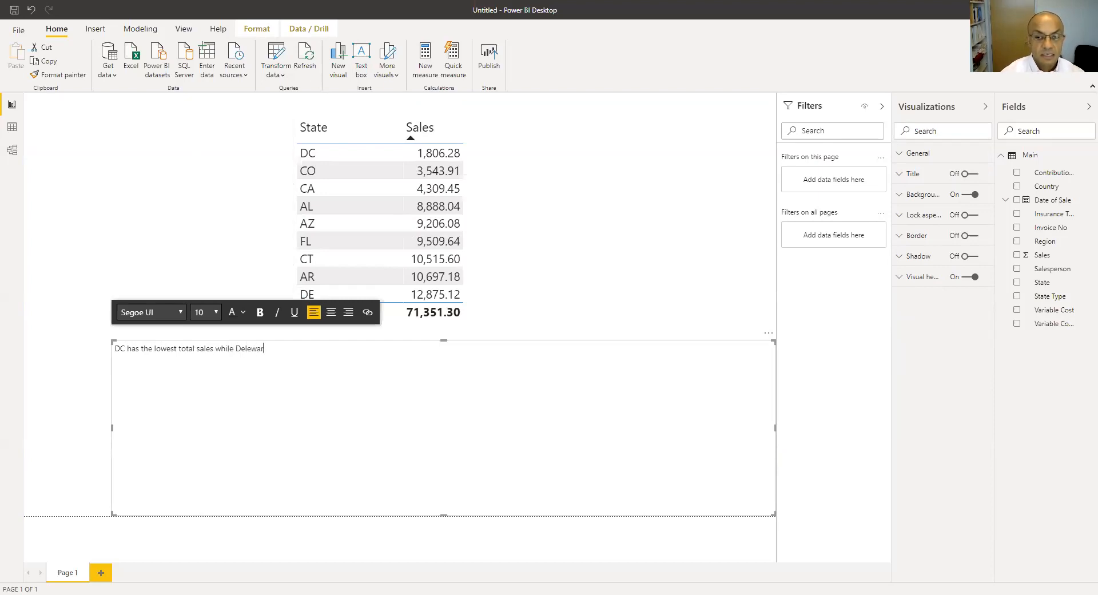
type("e has")
Try to correct the spelling of "Deleware" in the text box.
right_click(251, 349)
right_click(244, 349)
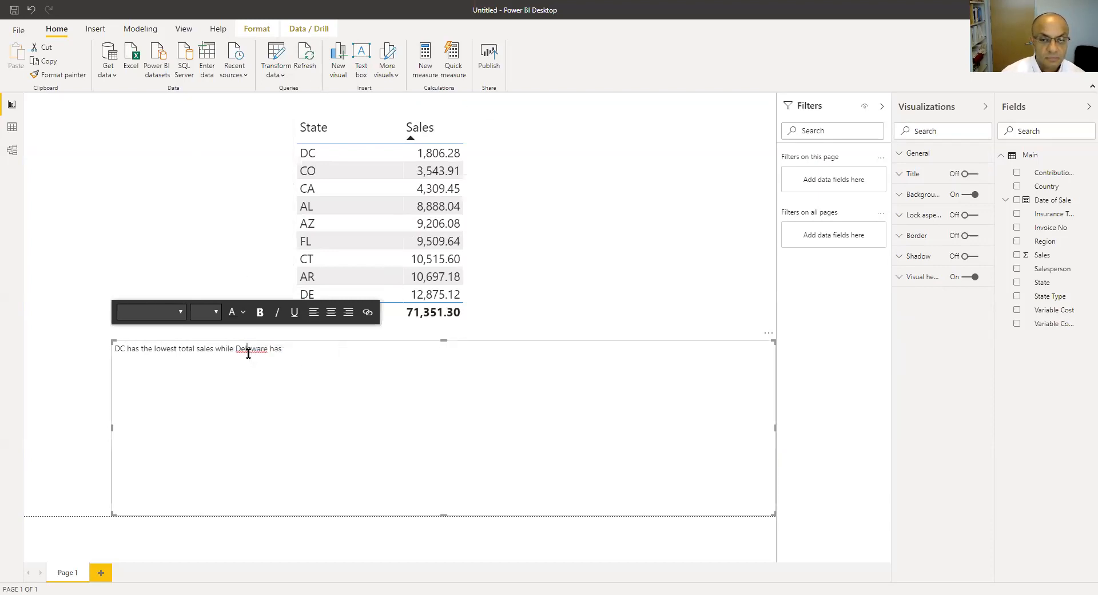
left_click(243, 349)
key("Right")
key("Right")
key("Delete")
key("Right")
key("Right")
key("Right")
key("Left")
key("Left")
key("Left")
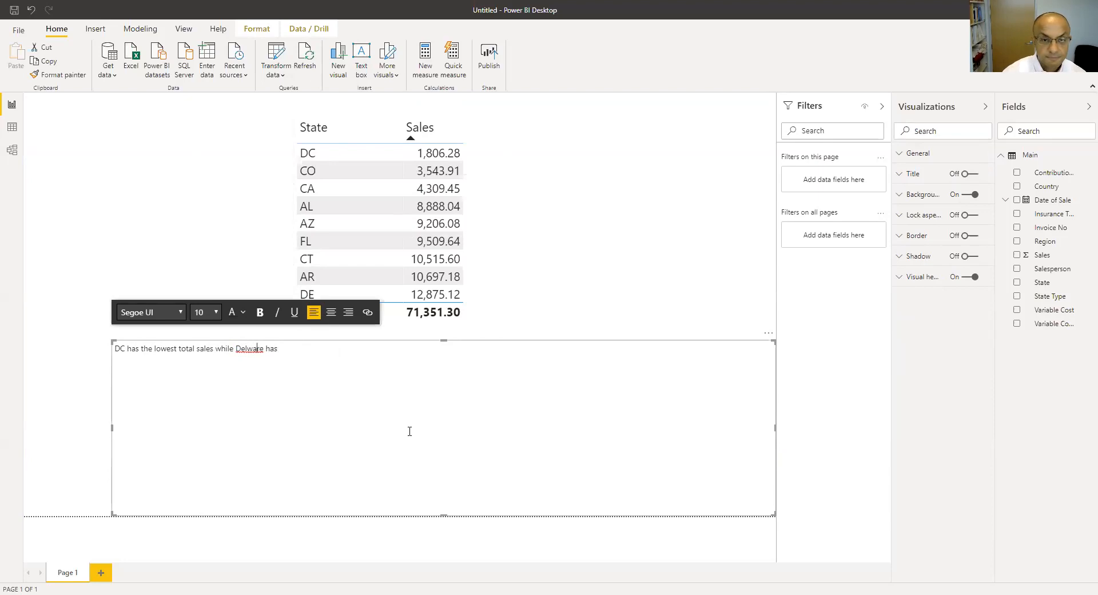
type("e")
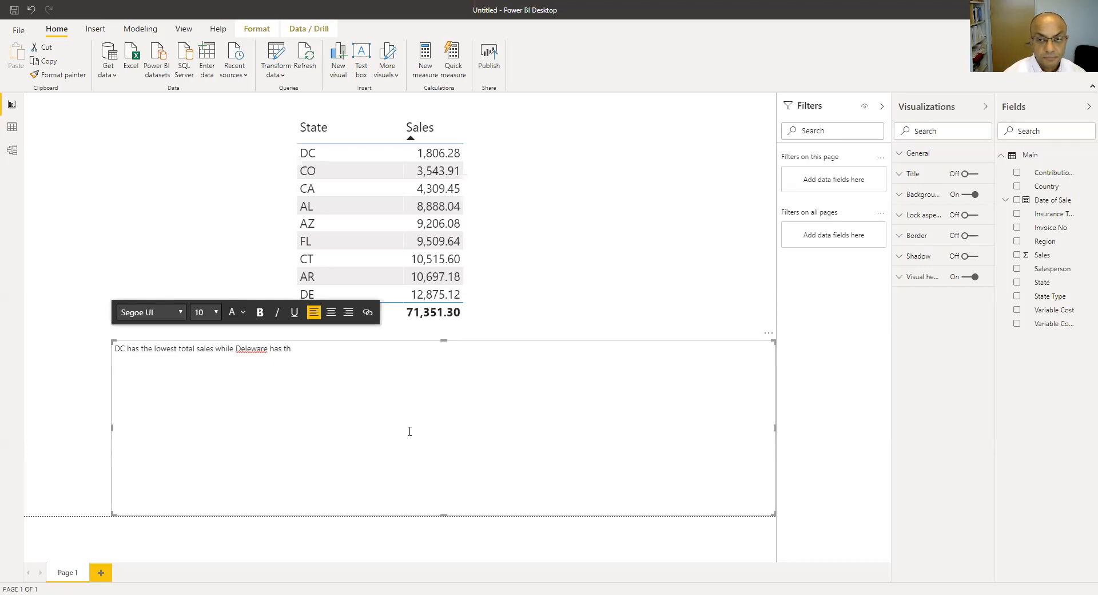
Complete the text box sentence with "the highest total sales".
key("BackSpace")
key("BackSpace")
type("the ")
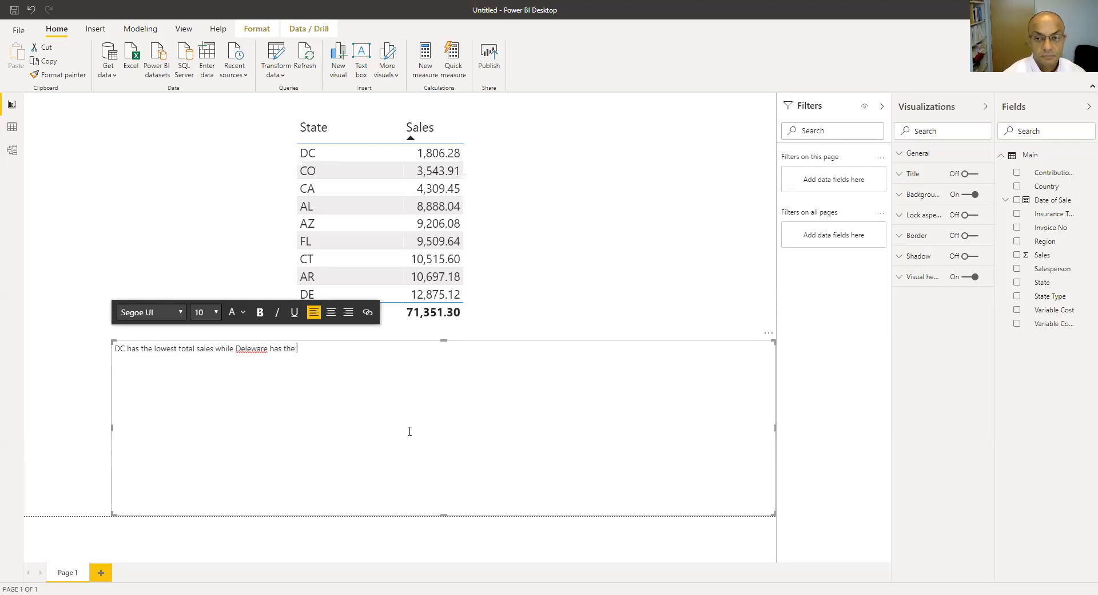
type("highest total sales")
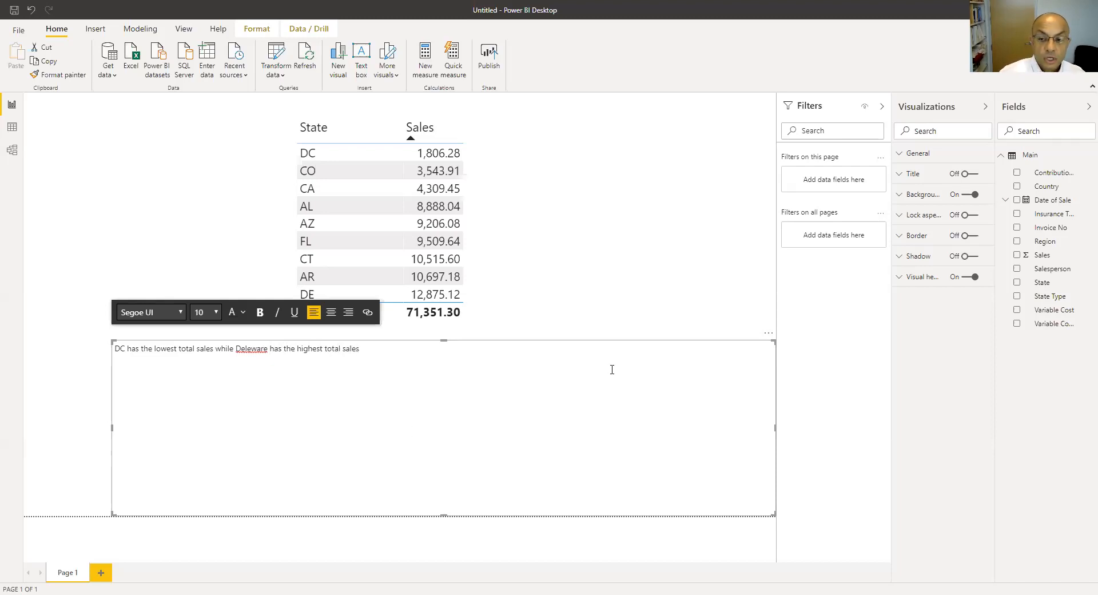
Shrink the text box around its sentence and set the whole sentence to font size 20.
left_click_drag(775, 516, 426, 395)
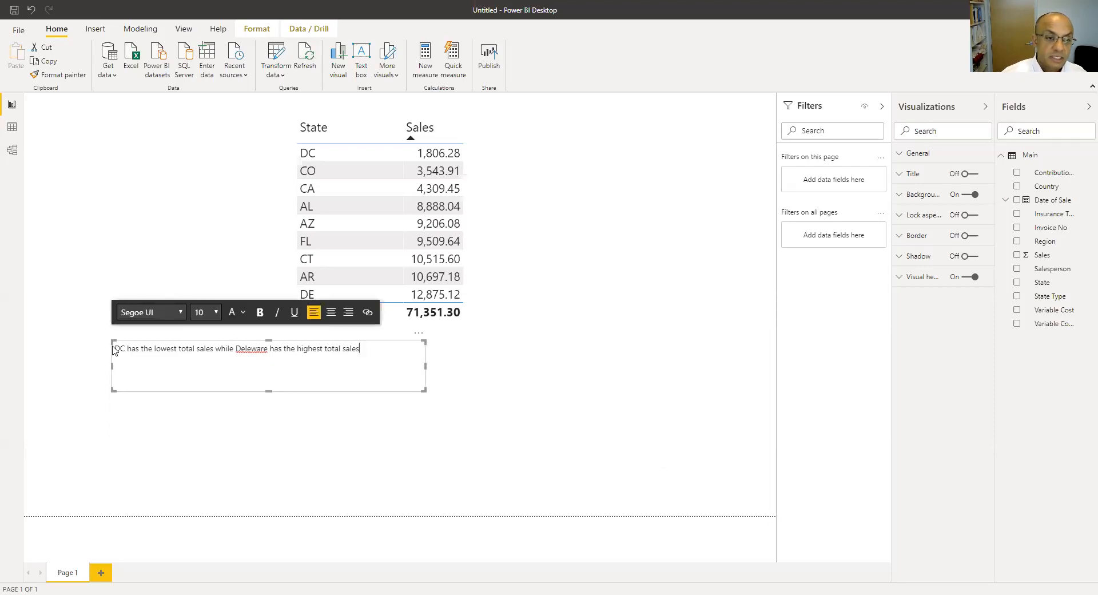
left_click_drag(116, 347, 361, 348)
left_click(216, 313)
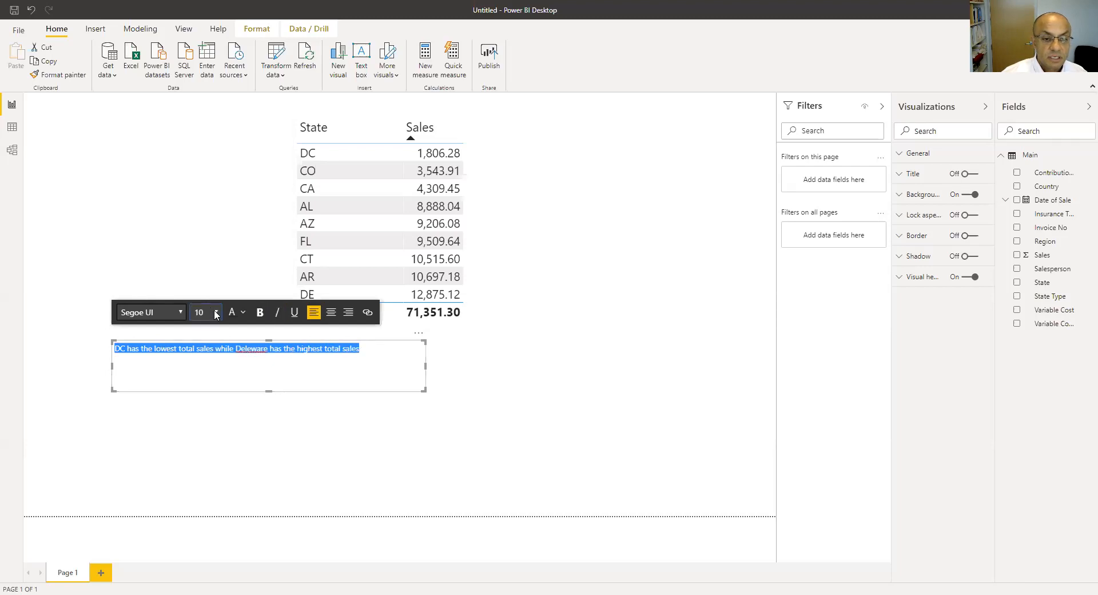
left_click(194, 433)
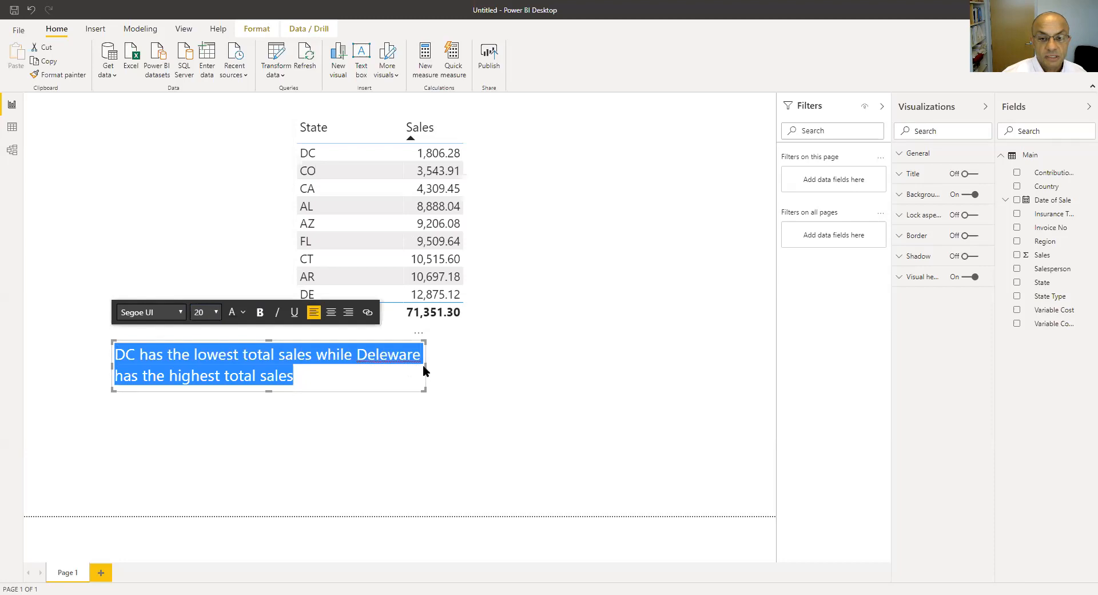
Widen the text box so that the whole sentence fits on one line.
left_click(429, 369)
left_click(414, 362)
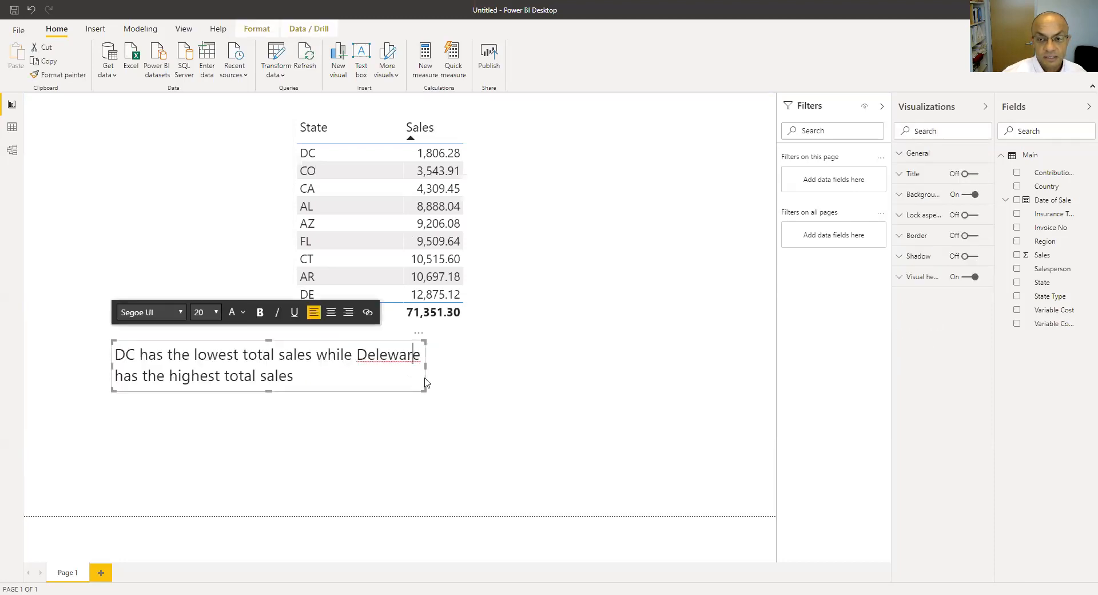
left_click_drag(425, 369, 666, 391)
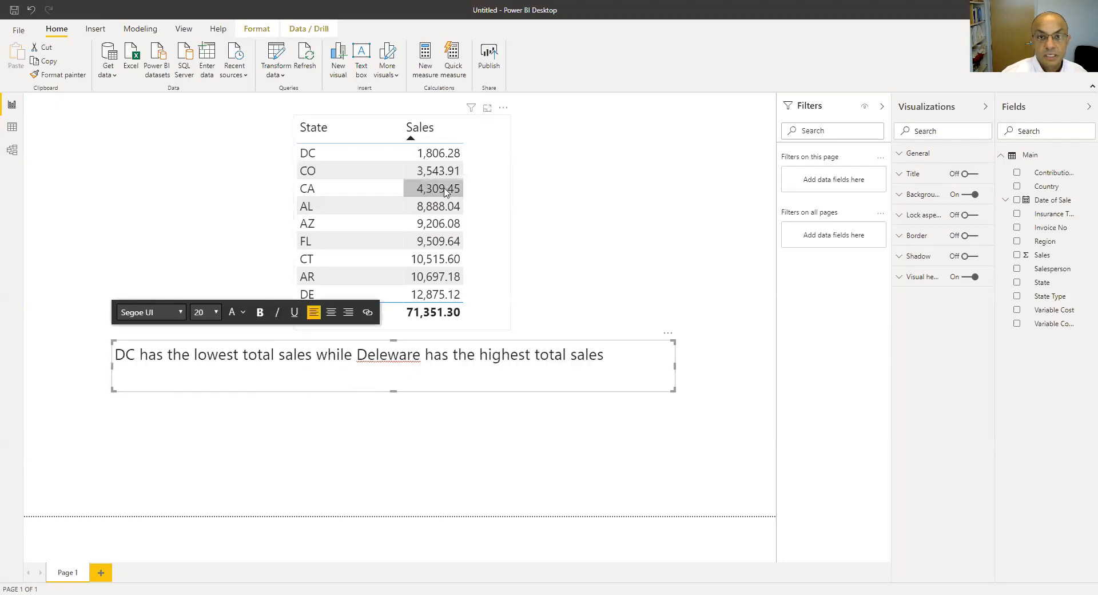
left_click(639, 187)
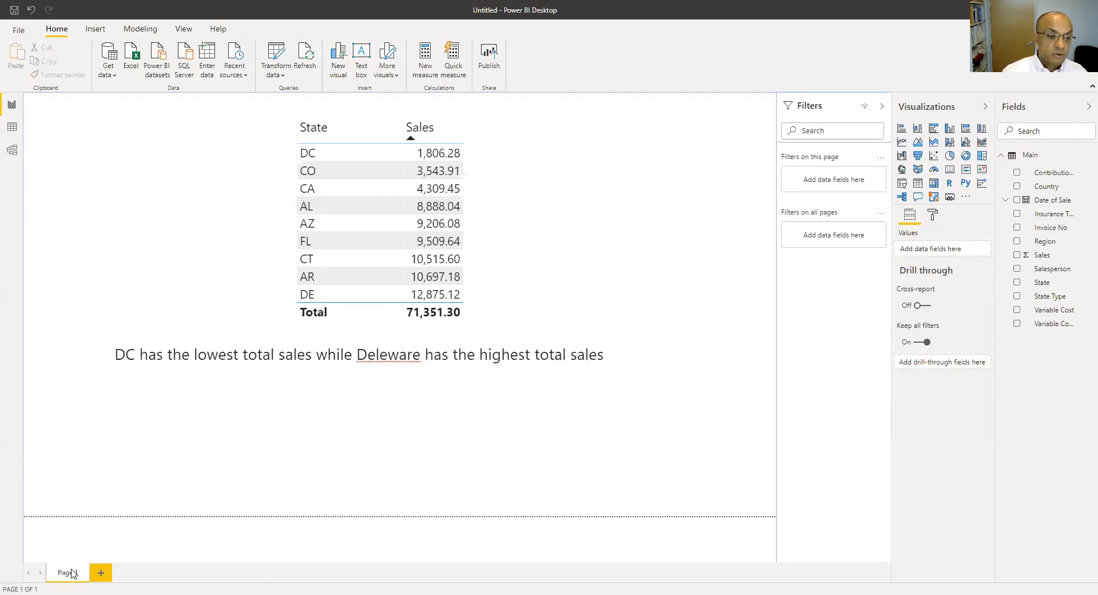
Rename the report page as "Req 2ab".
right_click(72, 571)
left_click(90, 561)
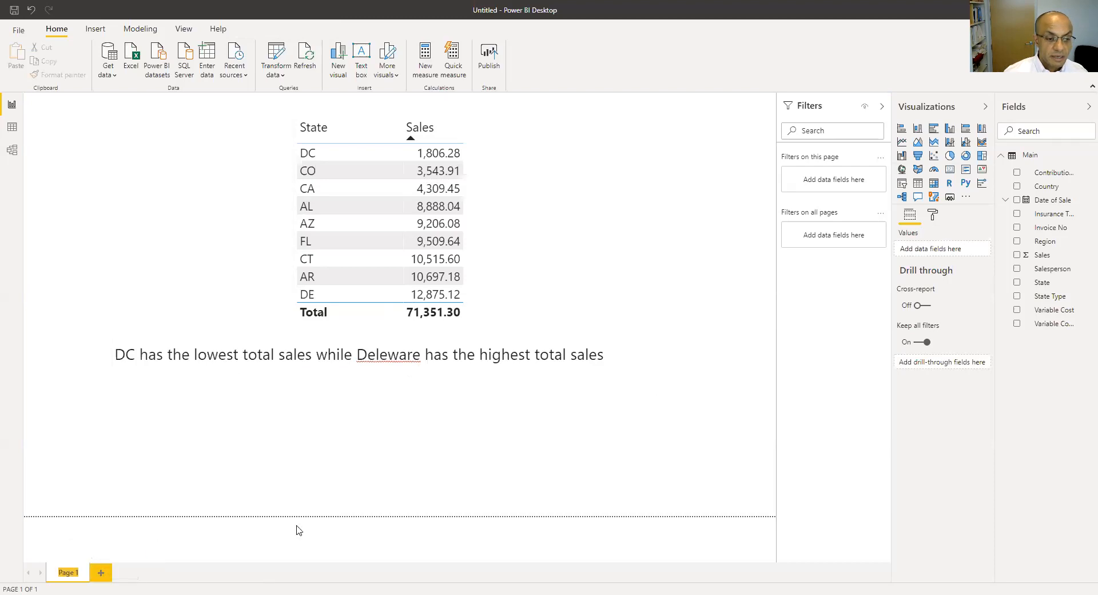
type("Re")
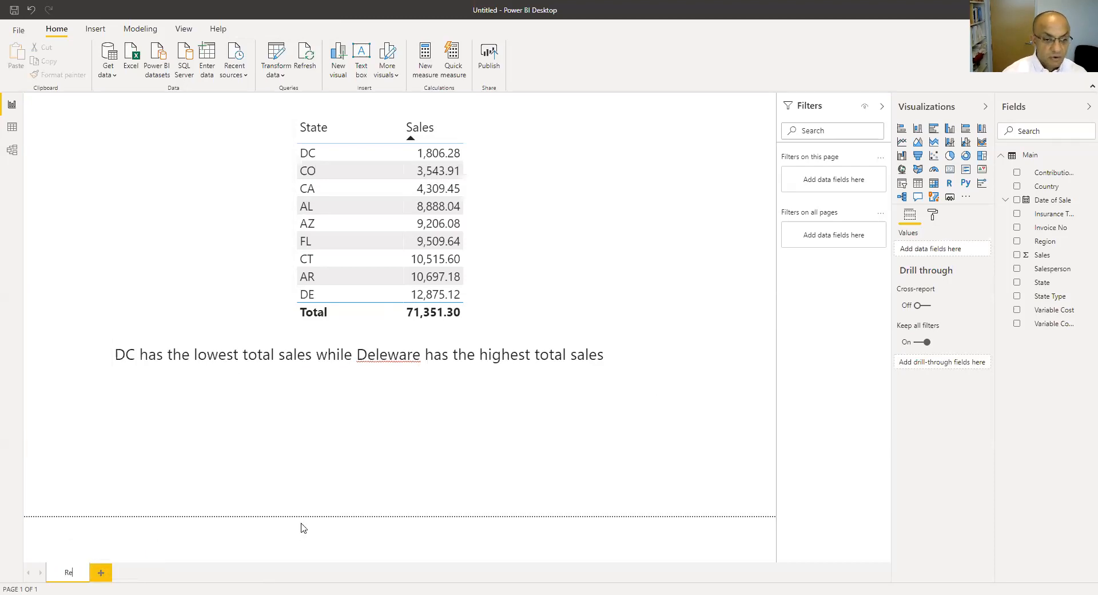
type("g 2ab")
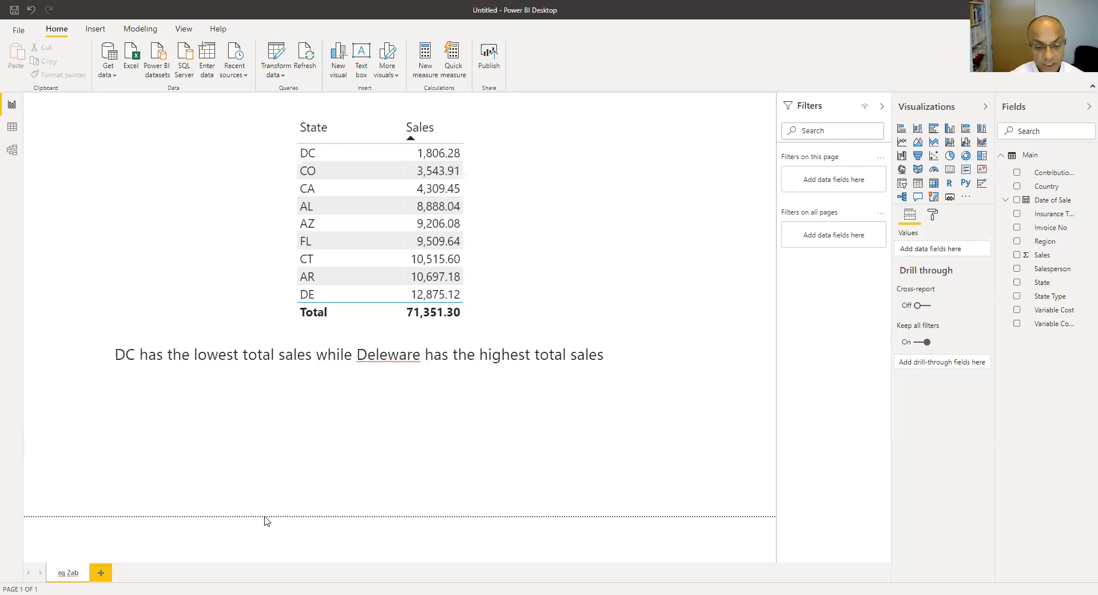
key("Return")
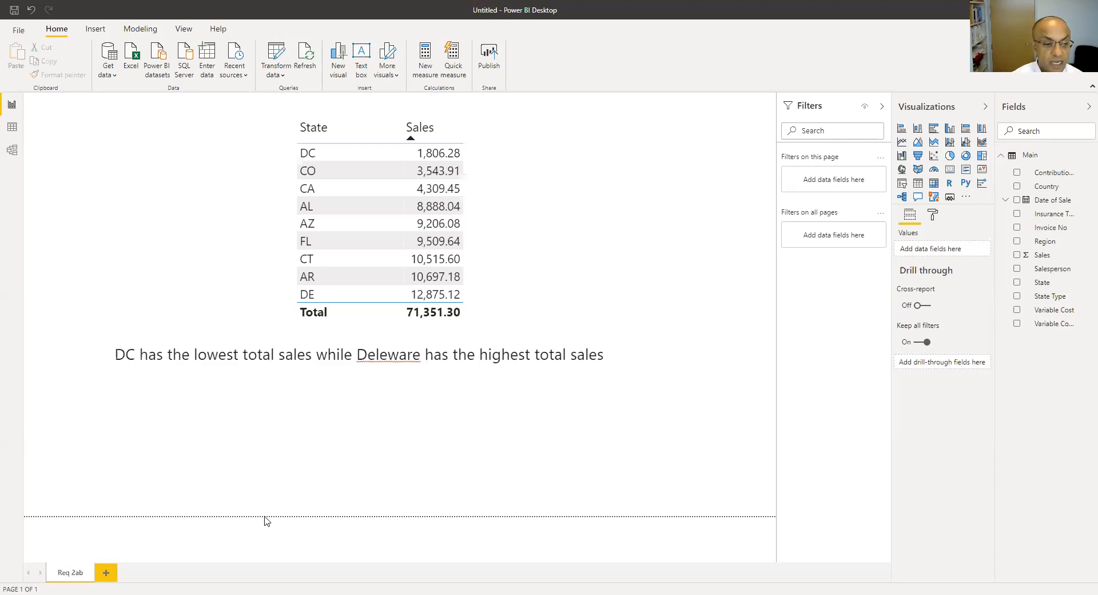
Add a new report page with a table of State and Sales near its upper middle, and widen the State column.
left_click(106, 572)
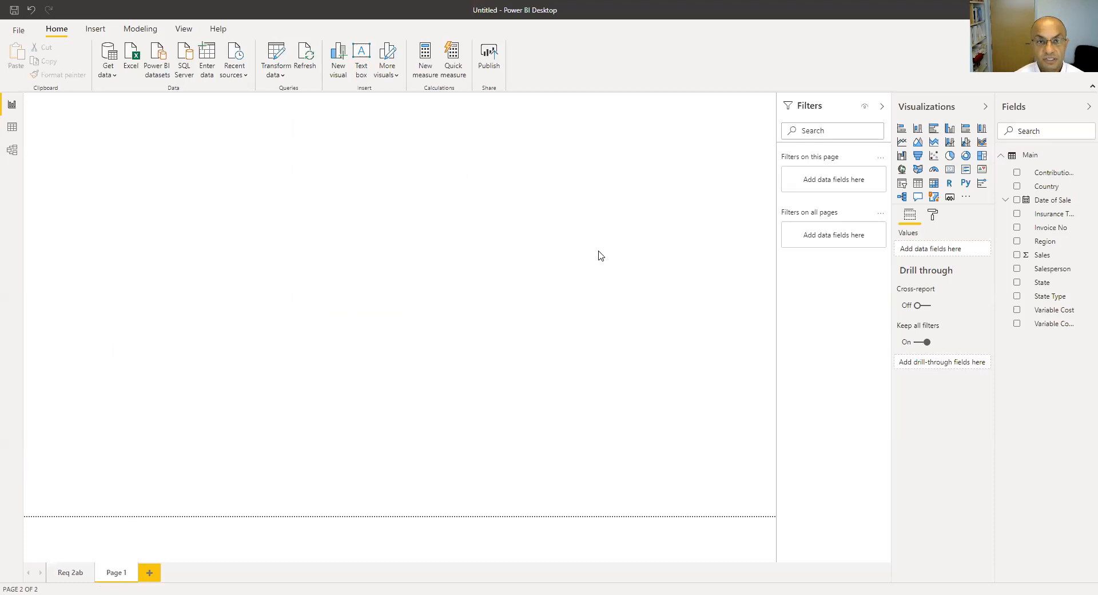
left_click(918, 183)
left_click_drag(120, 150, 397, 194)
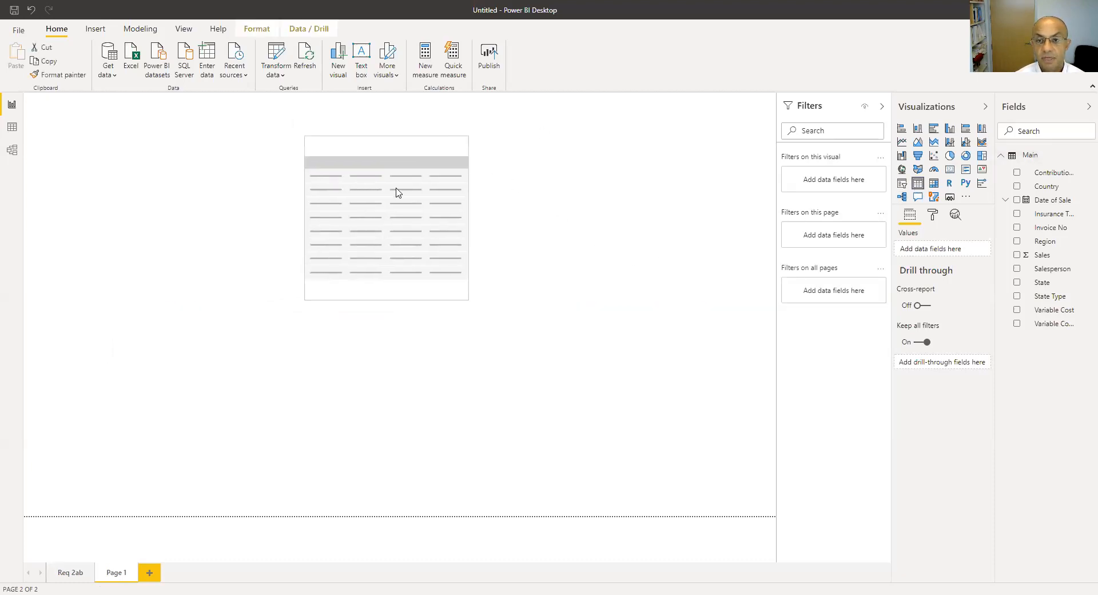
left_click(1017, 282)
left_click(1017, 255)
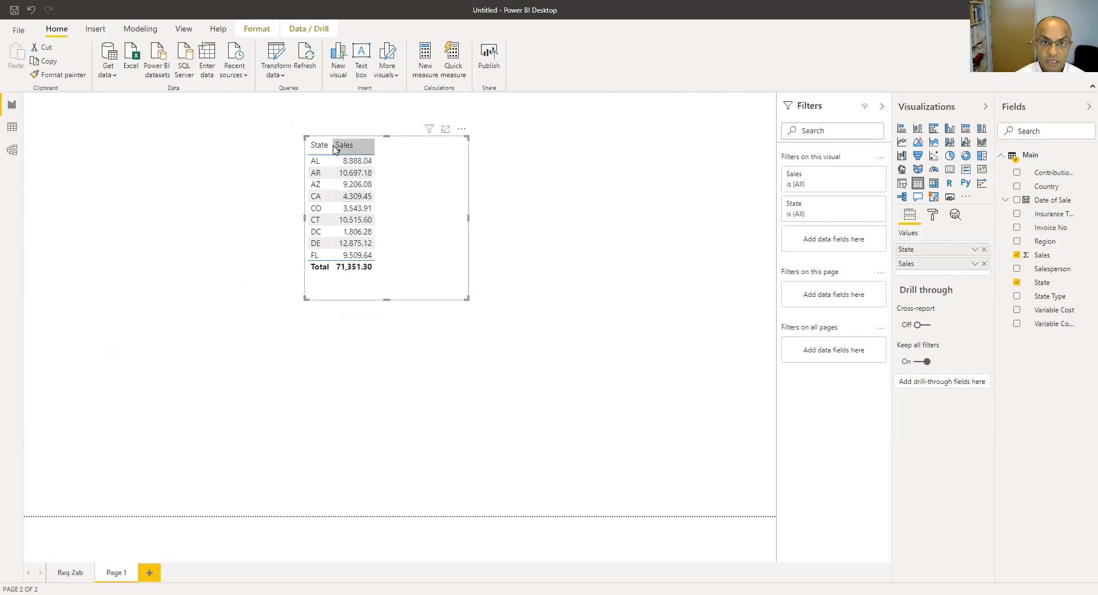
left_click_drag(332, 145, 394, 146)
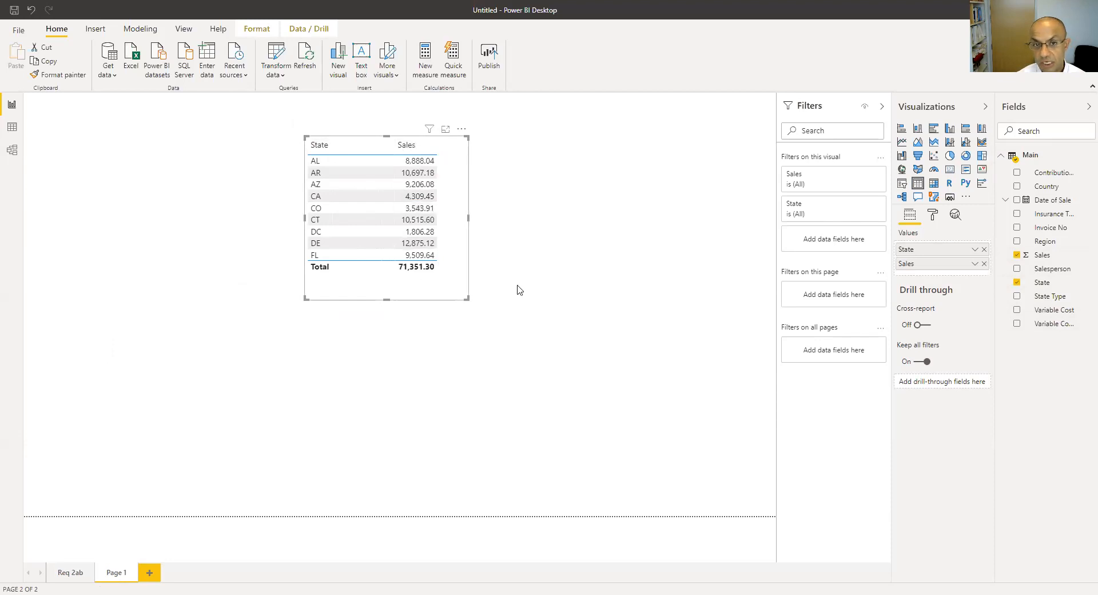
Summarize the table's Sales values by Average and sort the table by that column in ascending order.
left_click(975, 263)
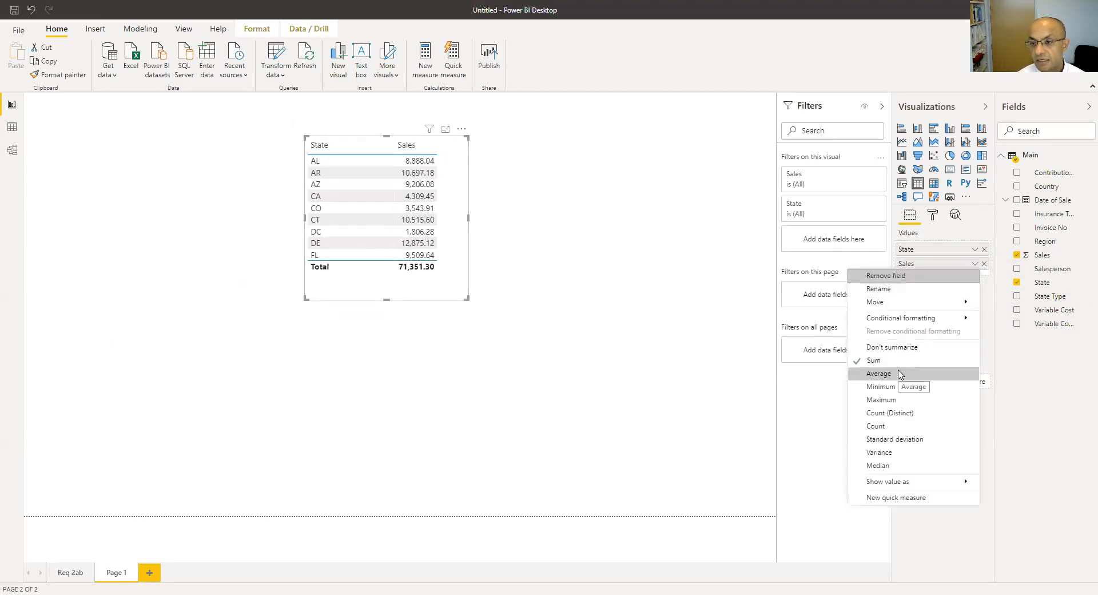
left_click(878, 373)
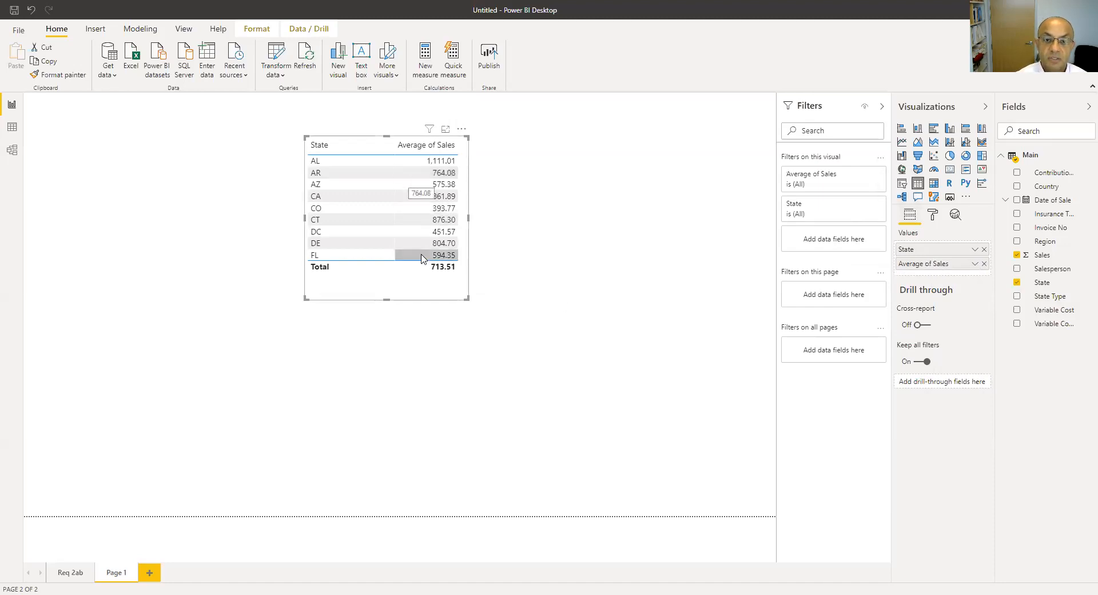
left_click(433, 147)
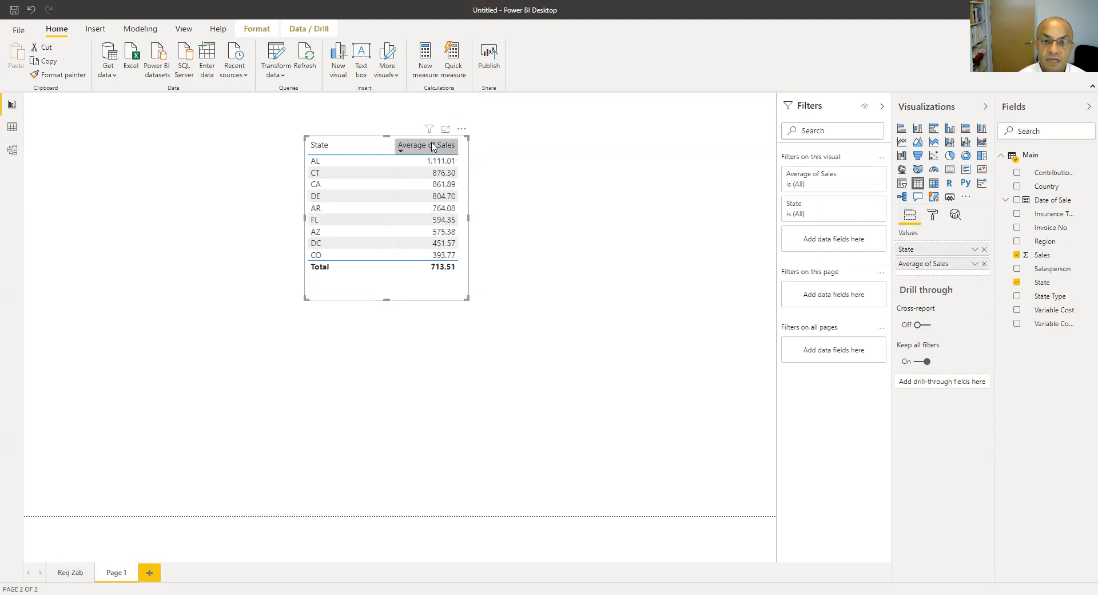
left_click(434, 147)
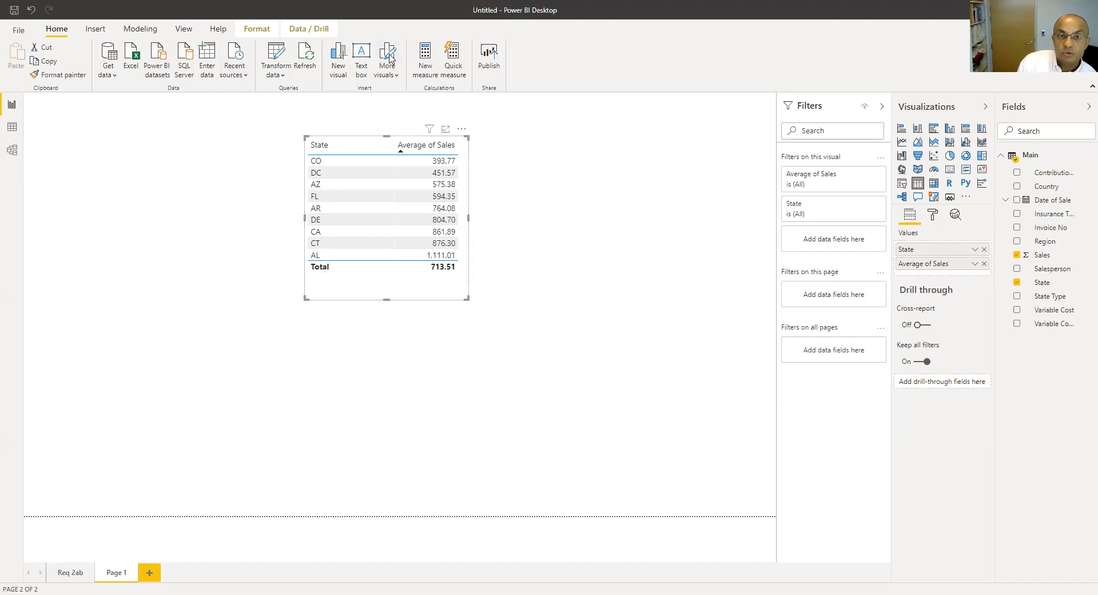
Insert a text box below the table reading "Colorado has the lowest average sales while Alabama has the highest average sales".
left_click(362, 58)
left_click(173, 381)
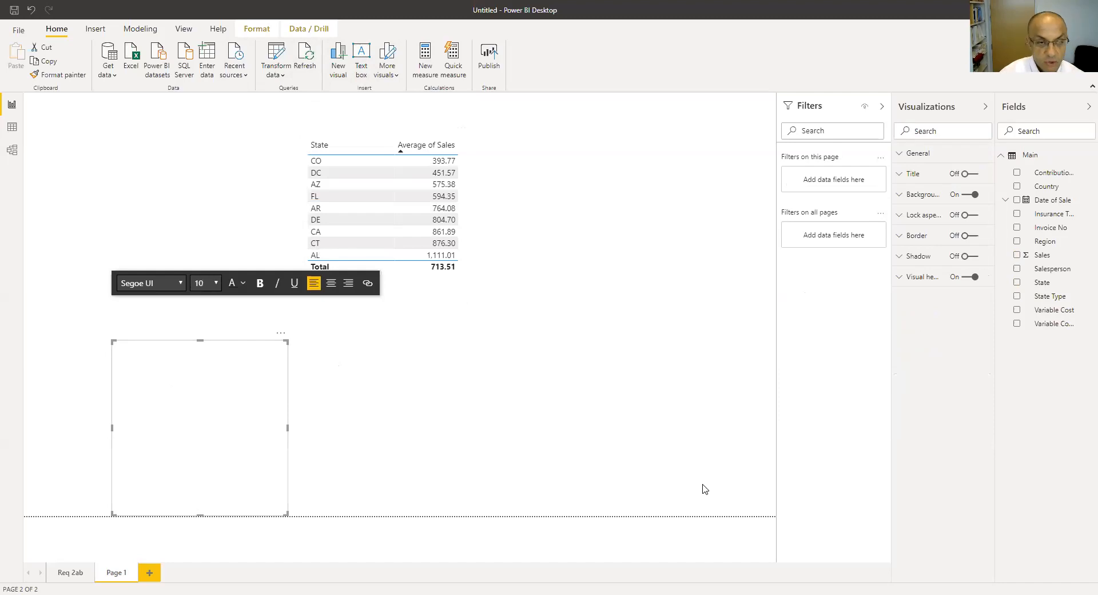
type("Ci")
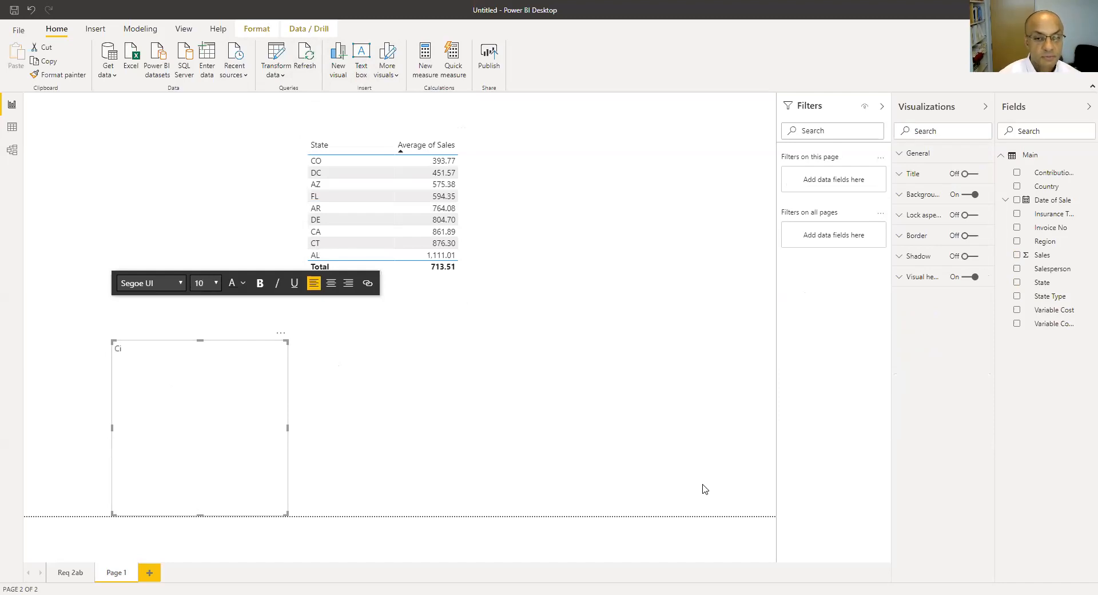
type("olorado")
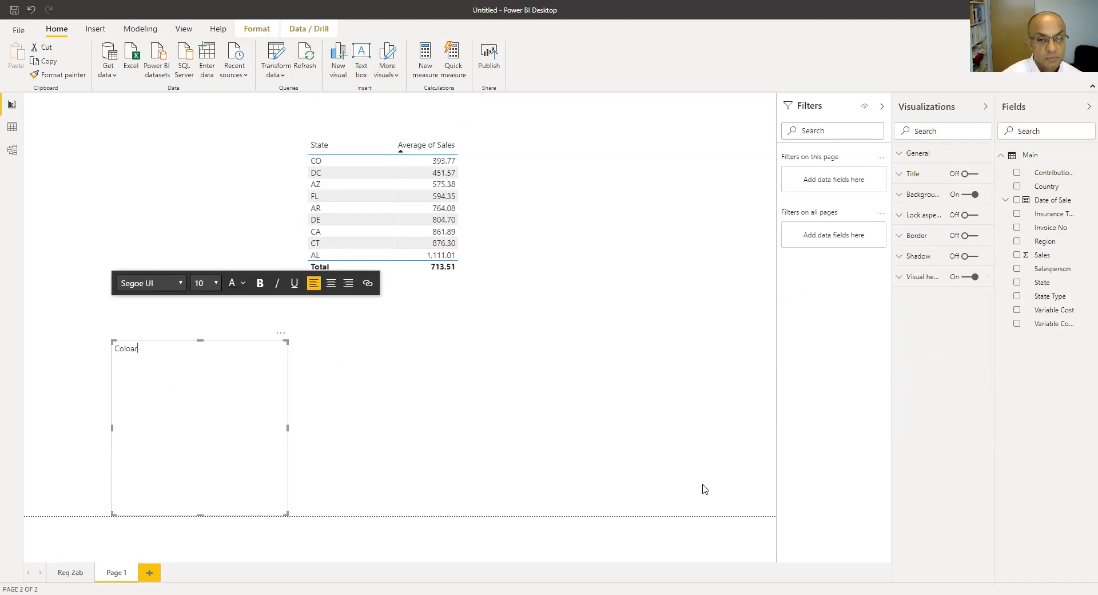
type(" has th")
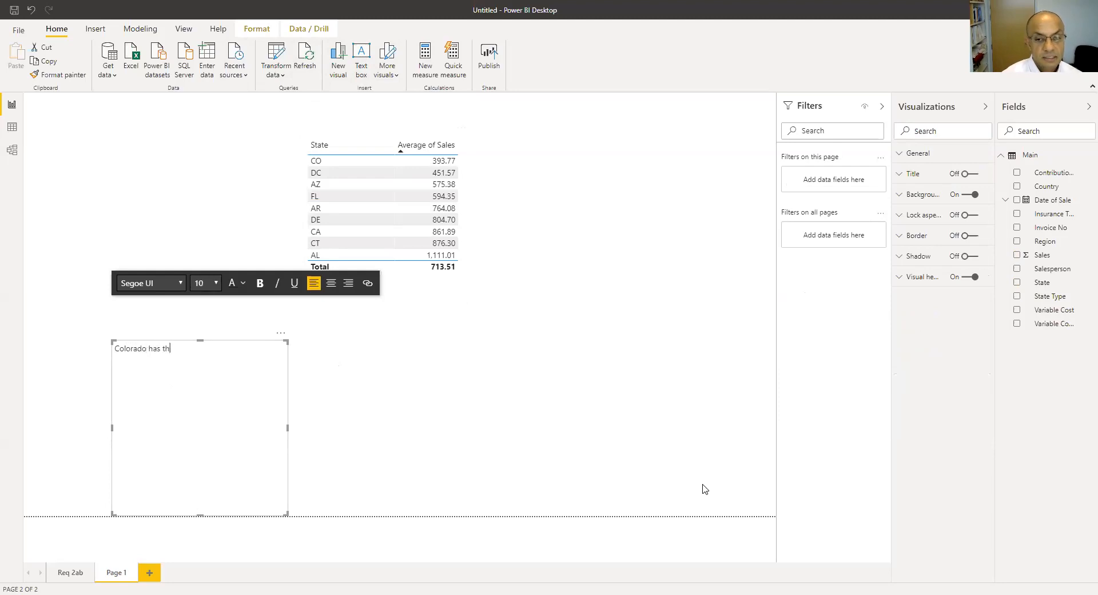
type("e lowest average sales while")
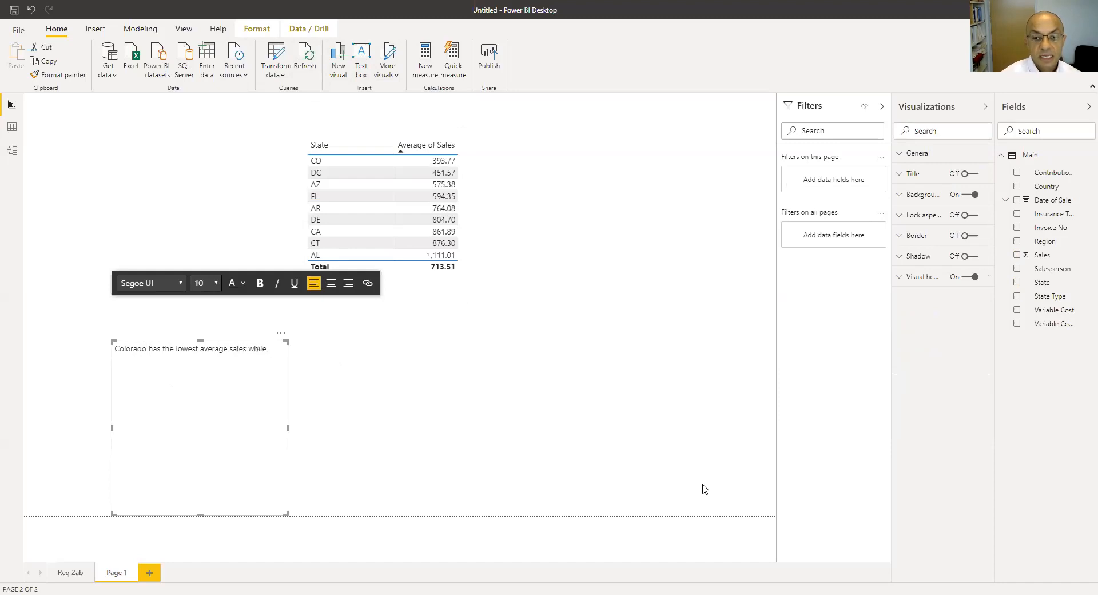
type(" Alabama has the highest a")
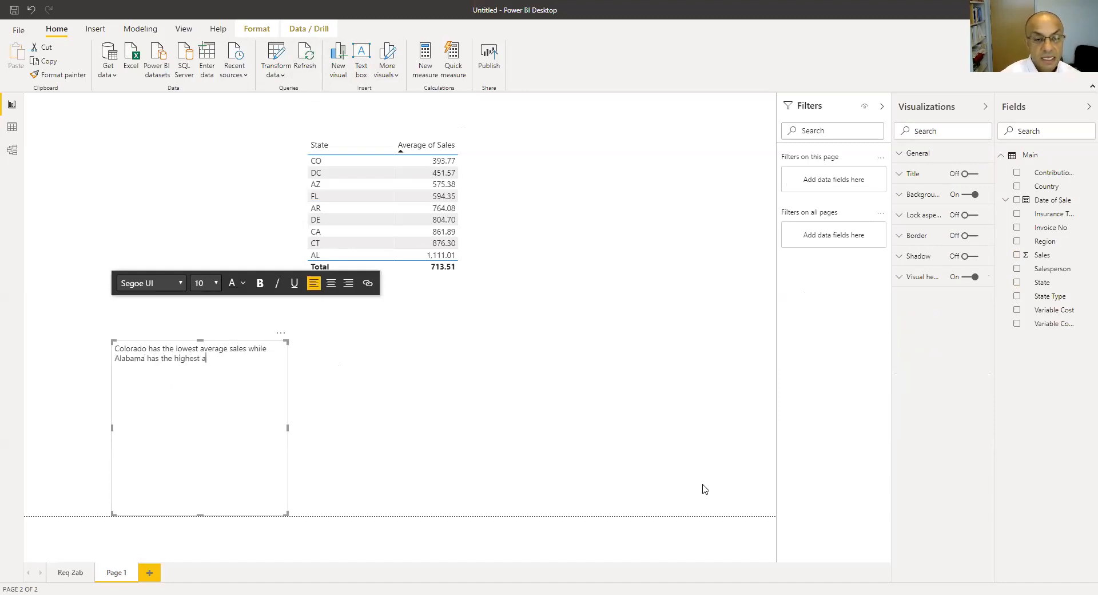
type("verage sales")
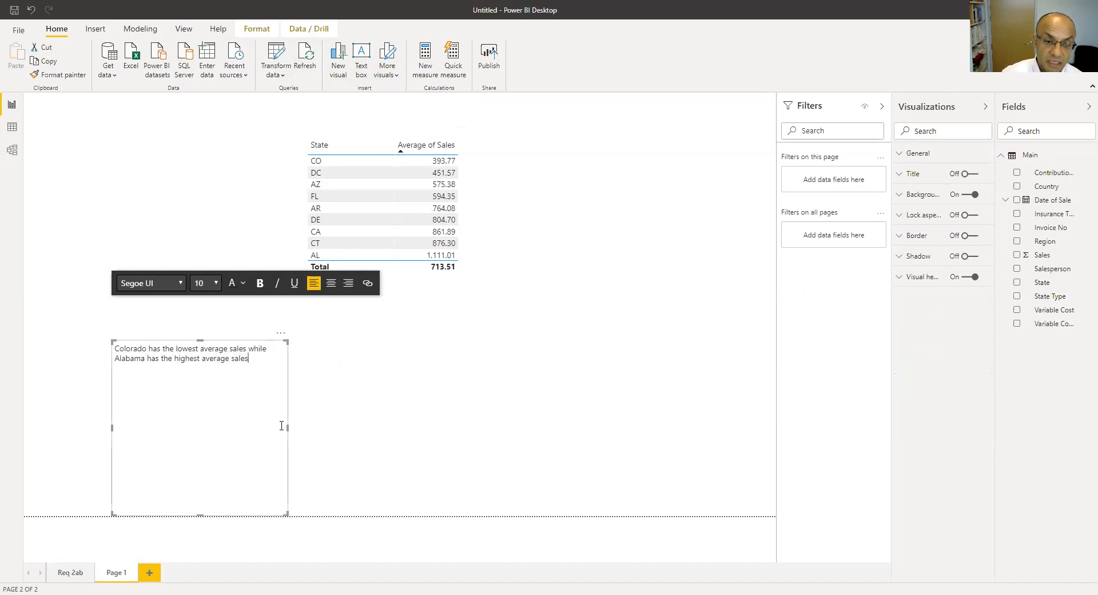
Reshape the text box into a wide, one-line strip and format the whole sentence centred at font size 20.
left_click_drag(288, 427, 575, 389)
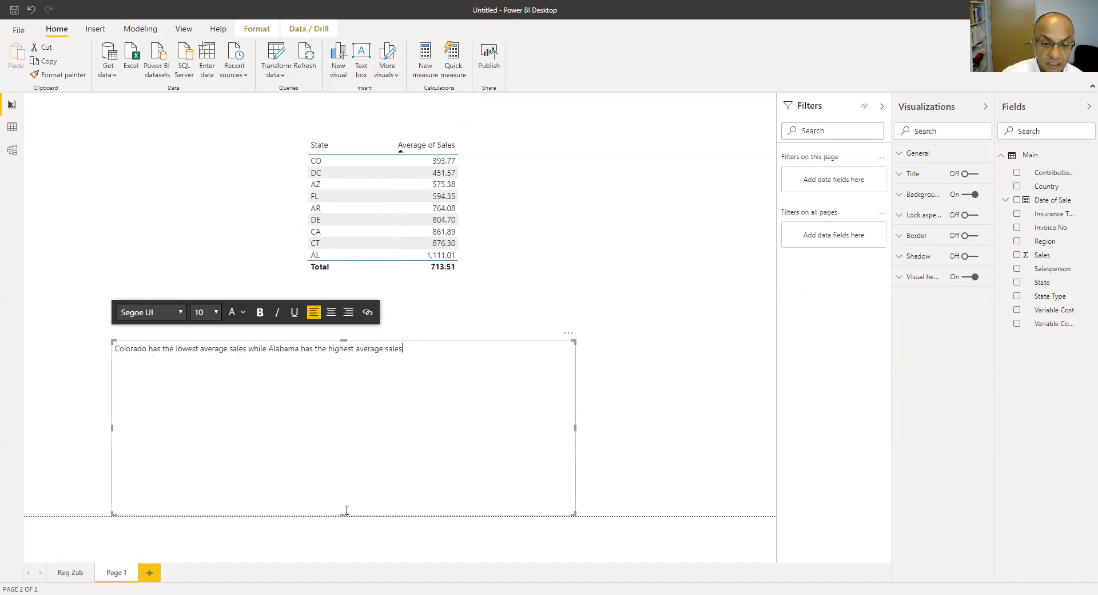
left_click_drag(343, 511, 340, 363)
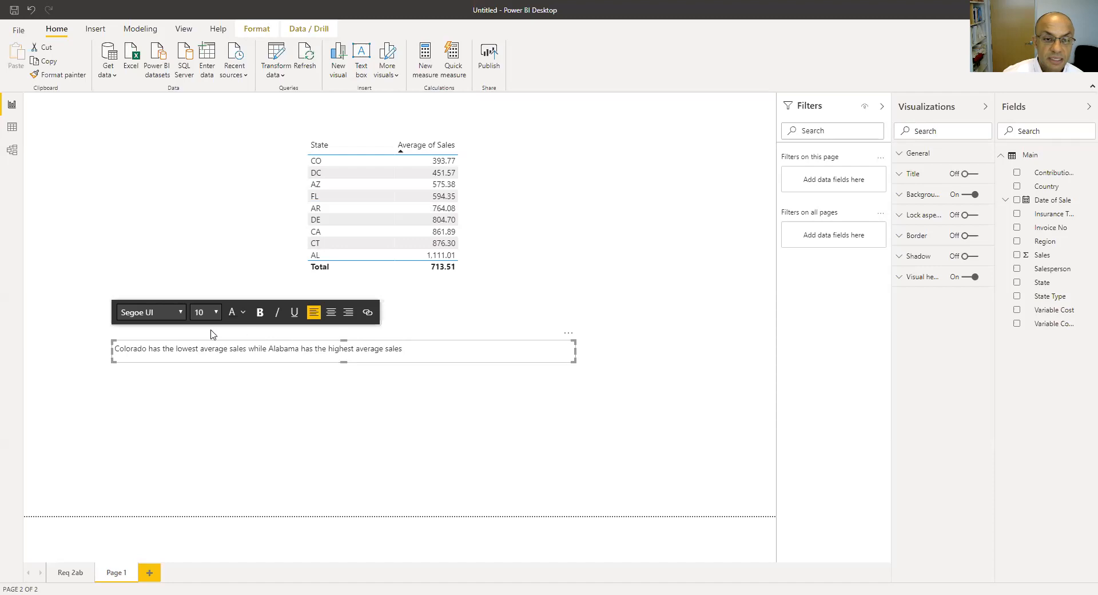
left_click(330, 312)
left_click_drag(199, 348, 504, 353)
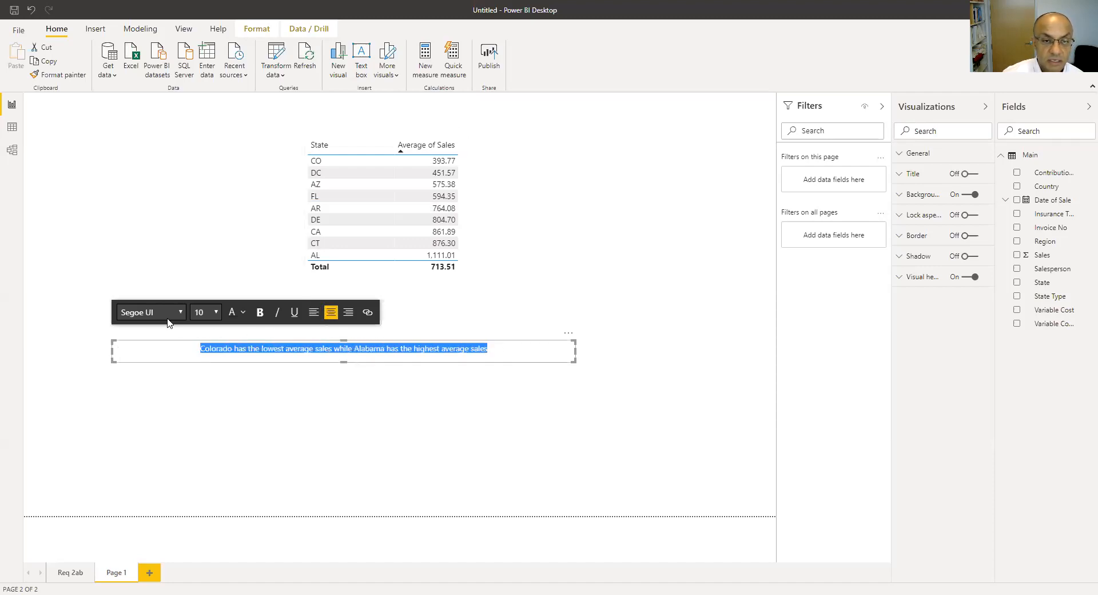
left_click(217, 312)
left_click(209, 434)
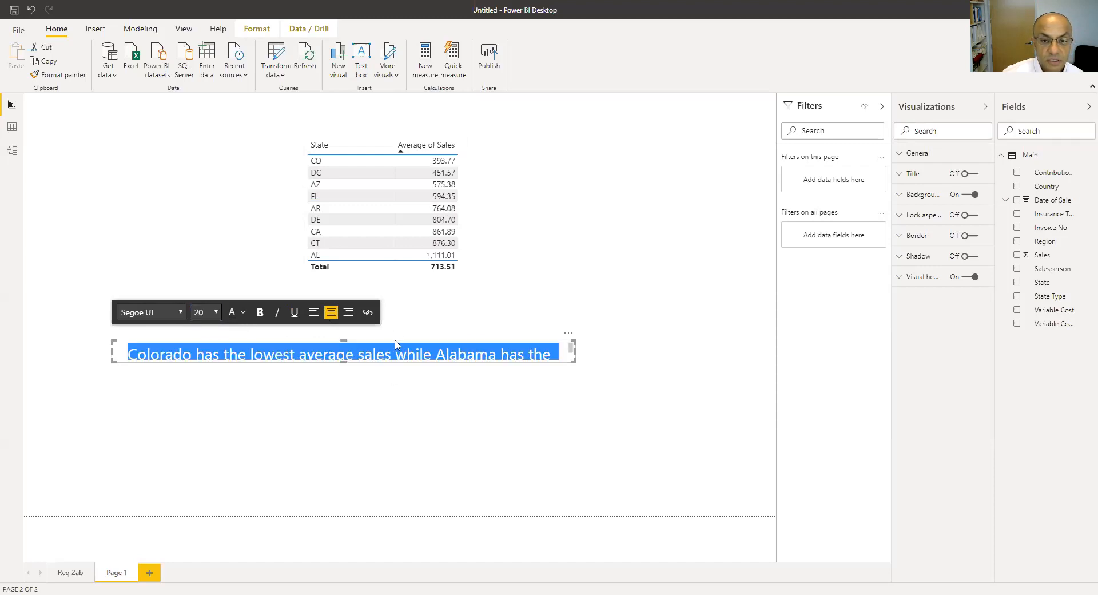
Make the text box tall enough for both lines of the sentence and move it directly beneath the table.
left_click_drag(345, 364, 342, 373)
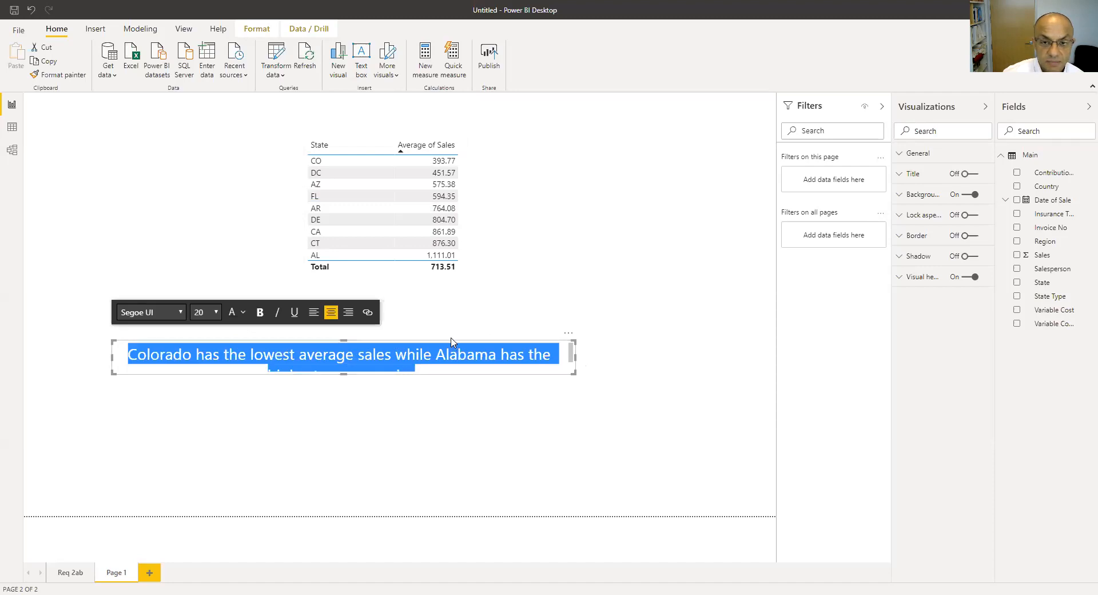
left_click_drag(345, 374, 344, 394)
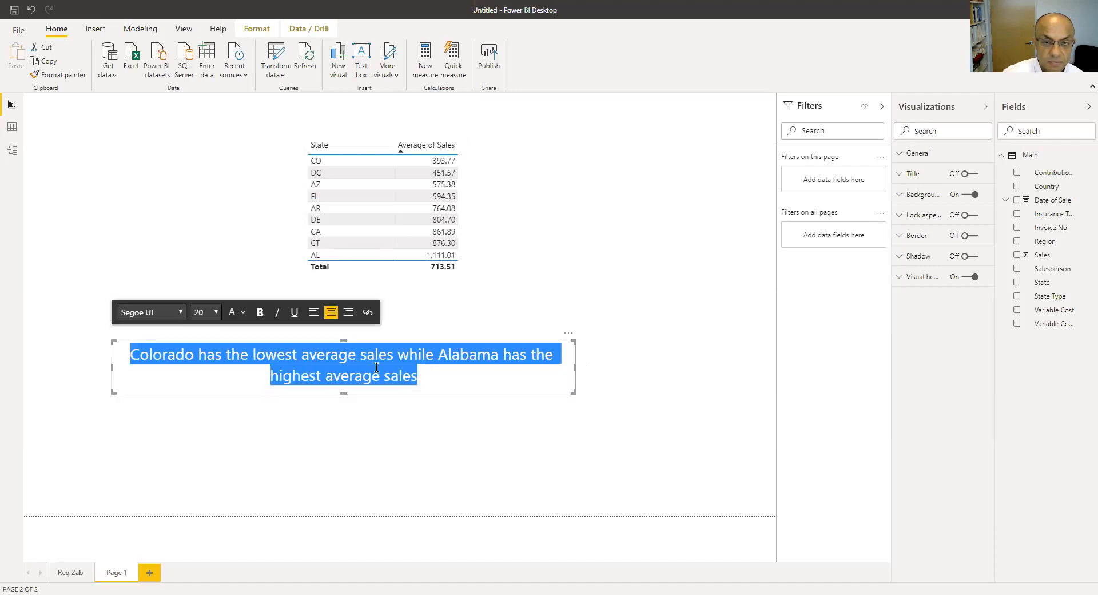
left_click_drag(394, 342, 435, 286)
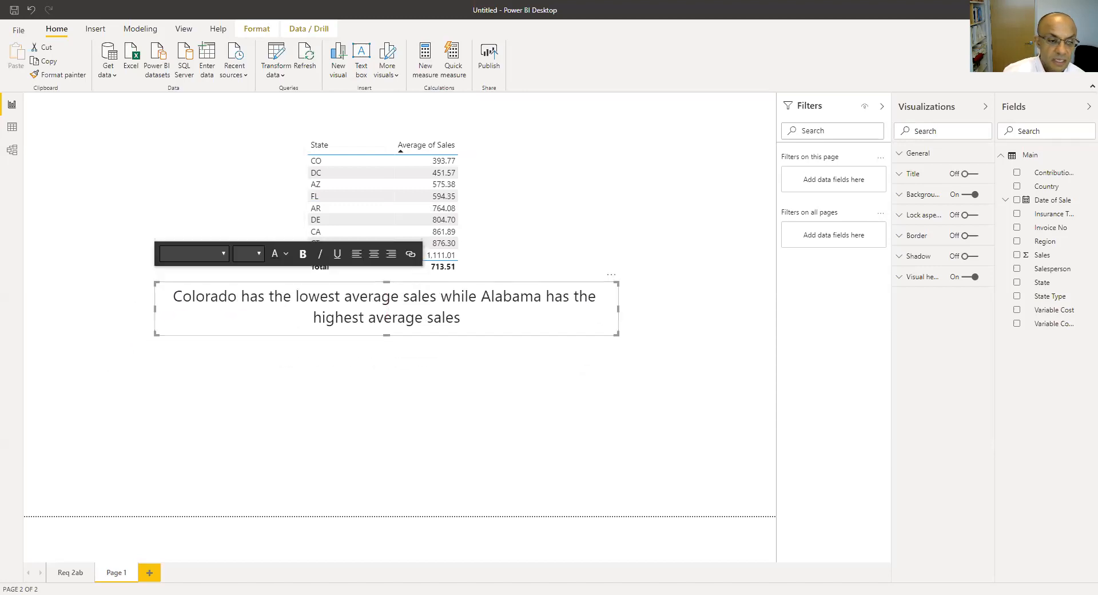
Rename the current report page as "Req 2c".
right_click(130, 577)
left_click(150, 538)
type("Req 2c")
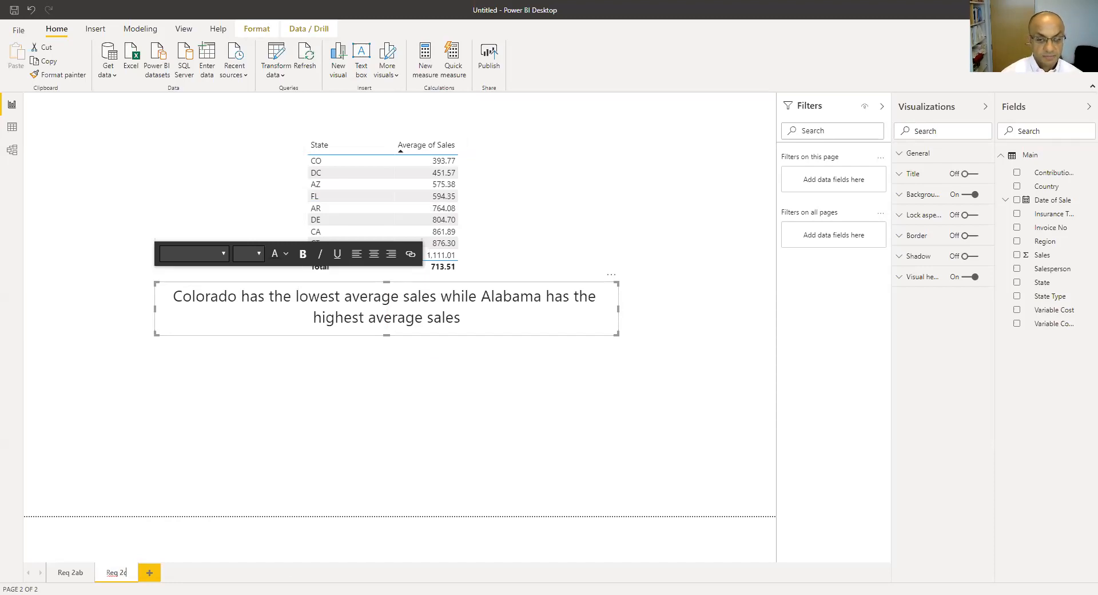
key("Return")
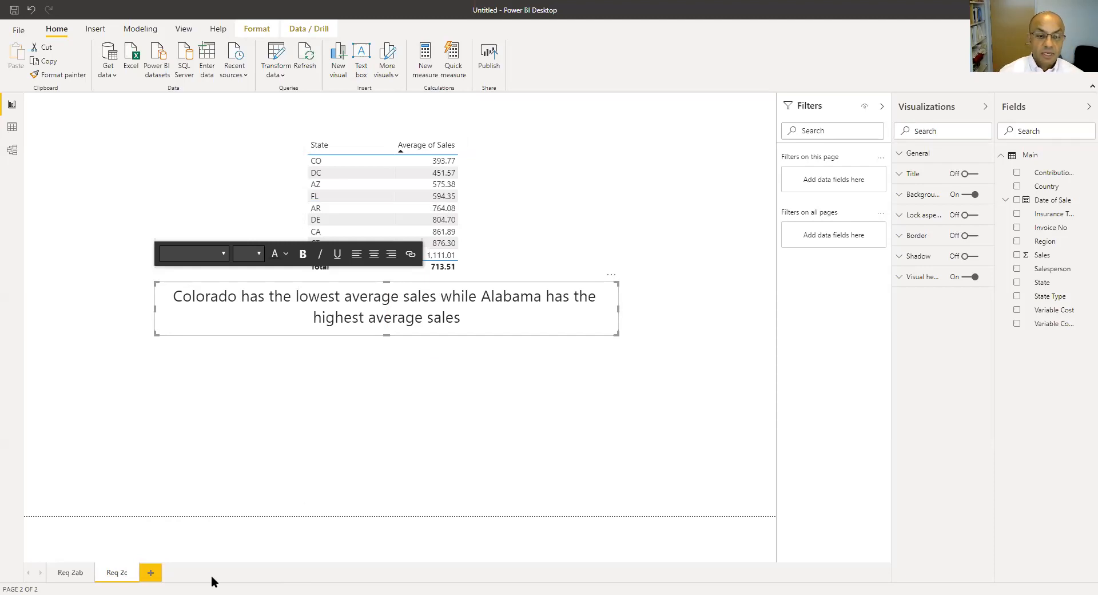
Add a third report page with a State and Sales table in its upper middle, and widen the State column.
left_click(152, 572)
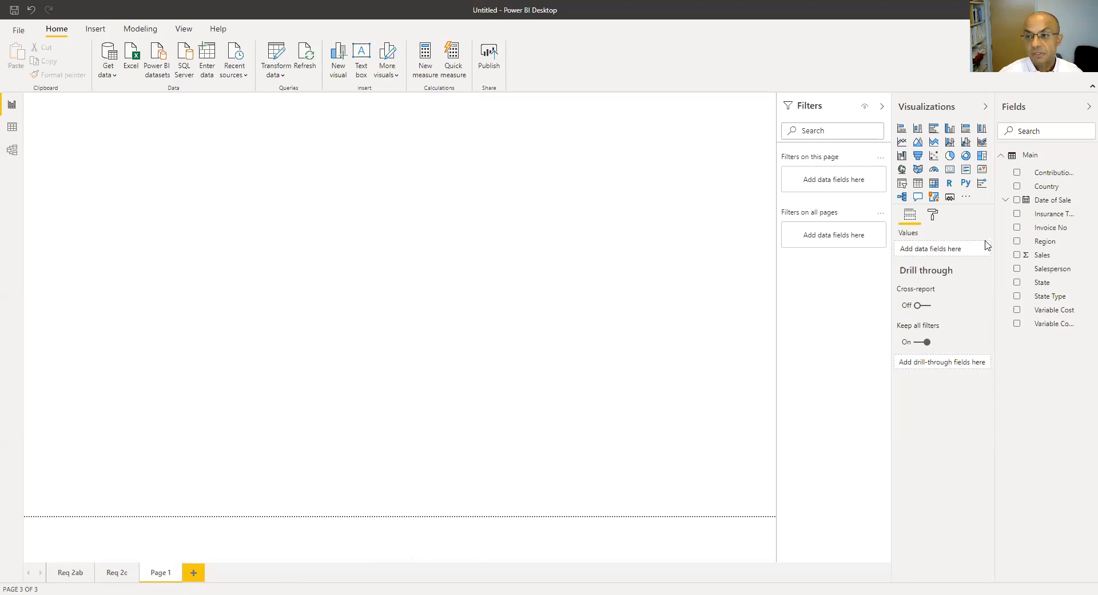
left_click(923, 183)
left_click_drag(131, 101, 451, 143)
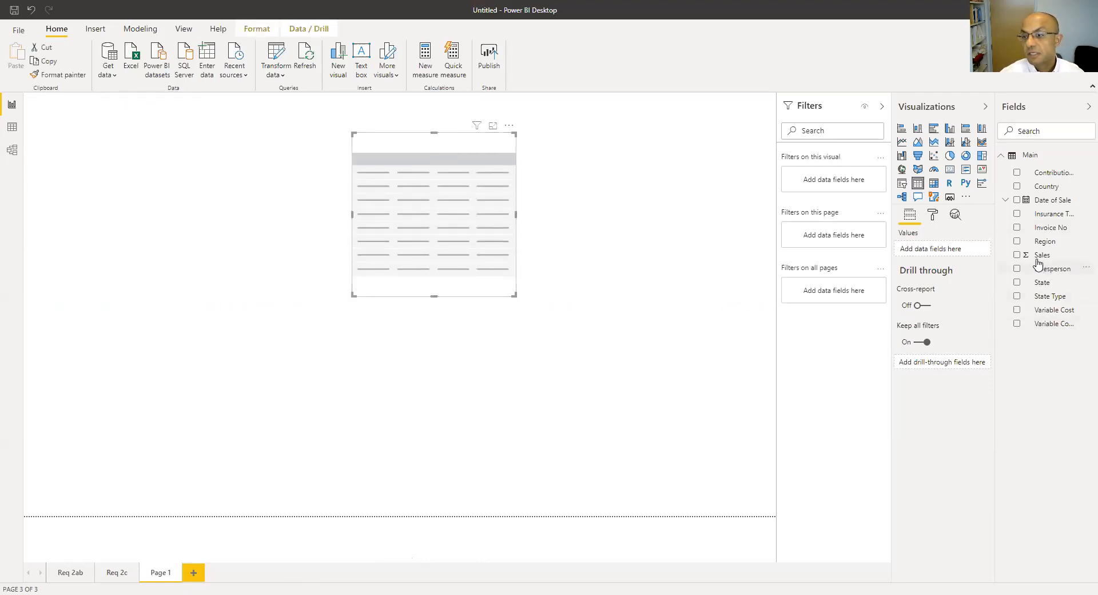
left_click(1017, 282)
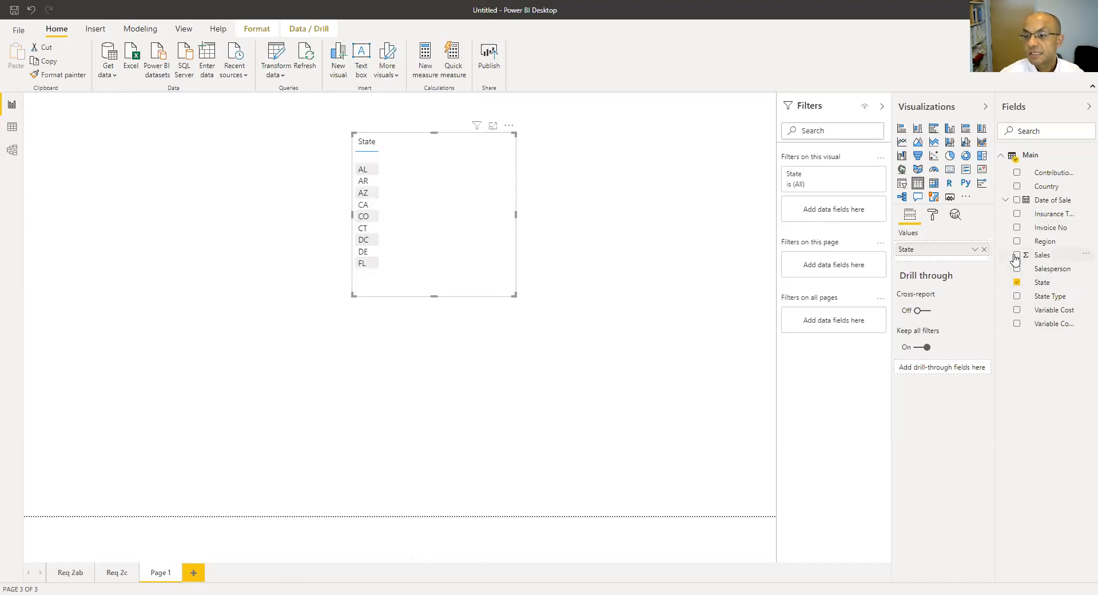
left_click(1015, 256)
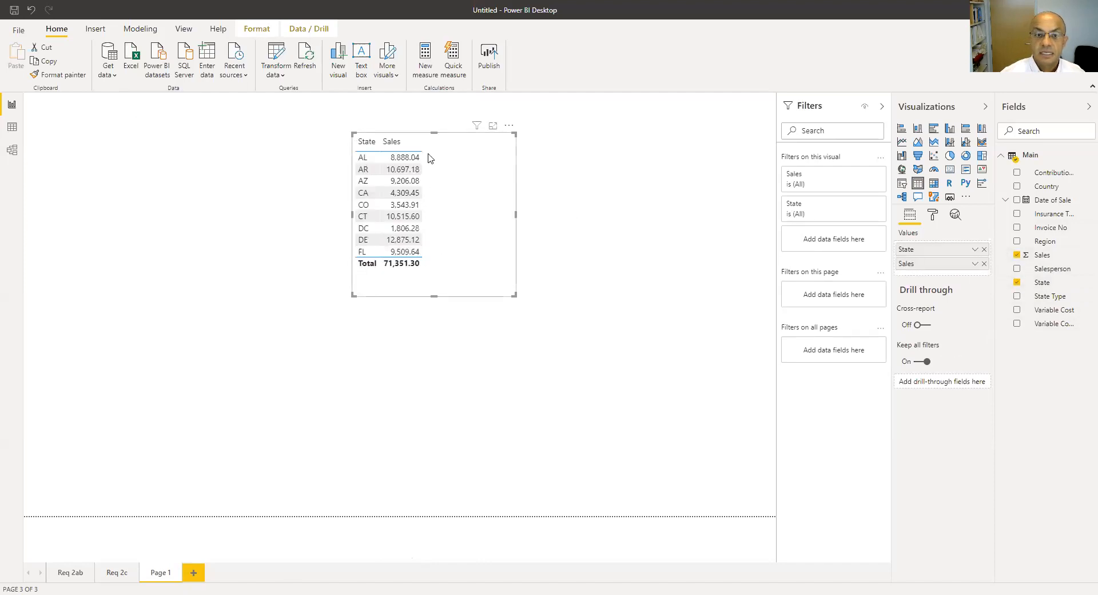
left_click_drag(380, 143, 452, 167)
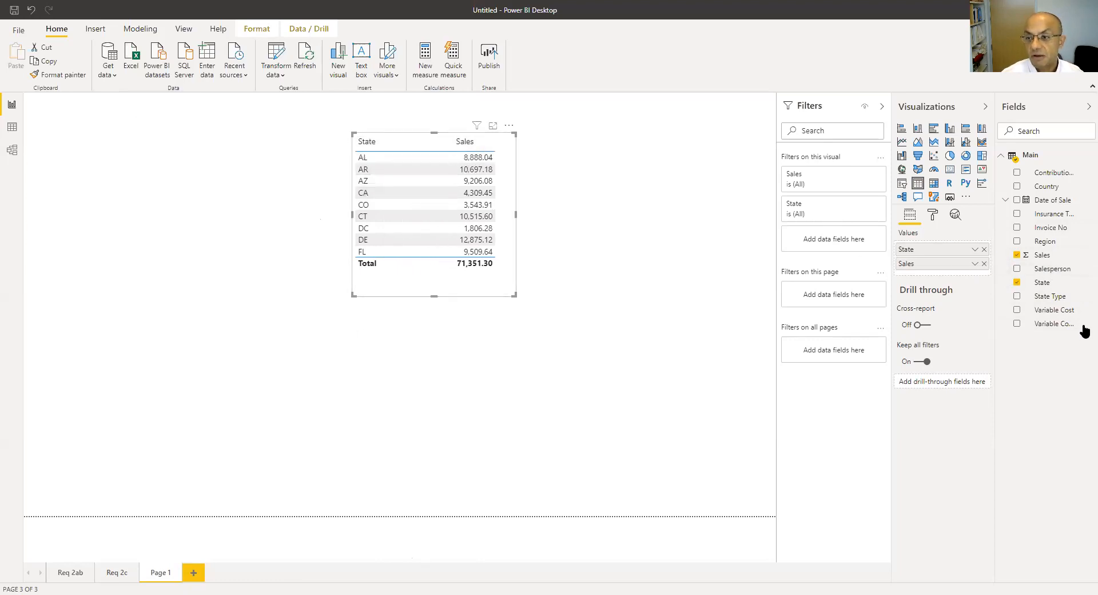
Summarize the table's Sales values by Count and sort the table by that column in ascending order.
left_click(975, 264)
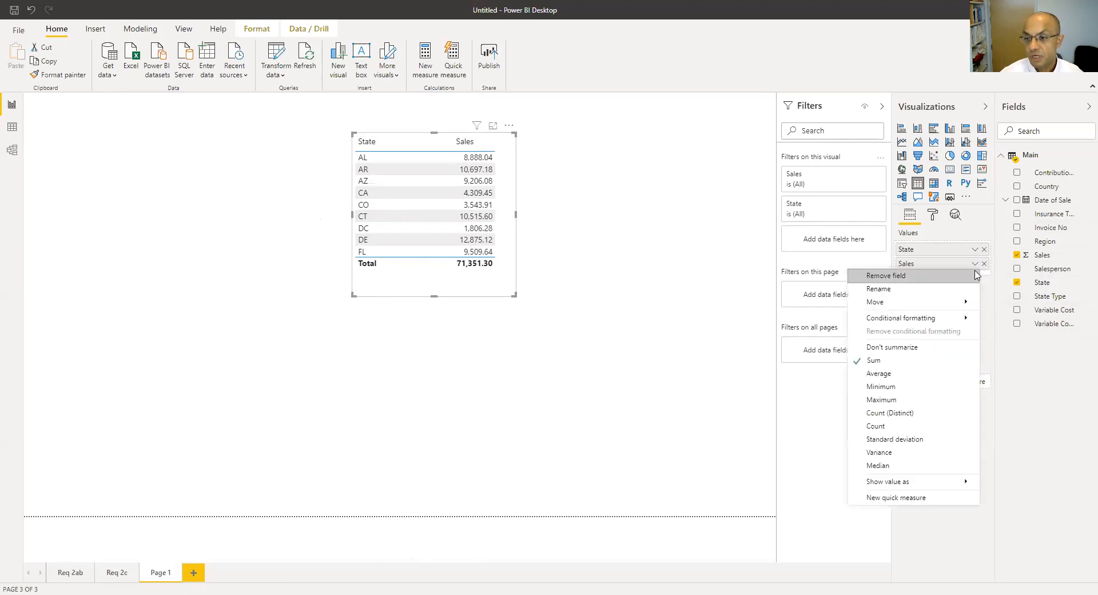
left_click(877, 425)
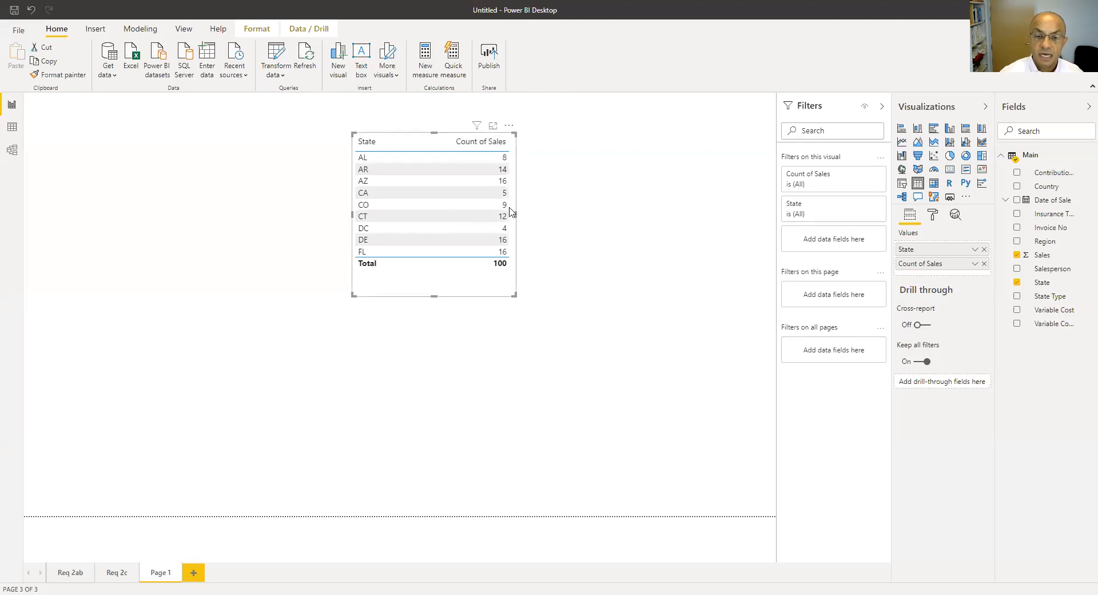
left_click(479, 144)
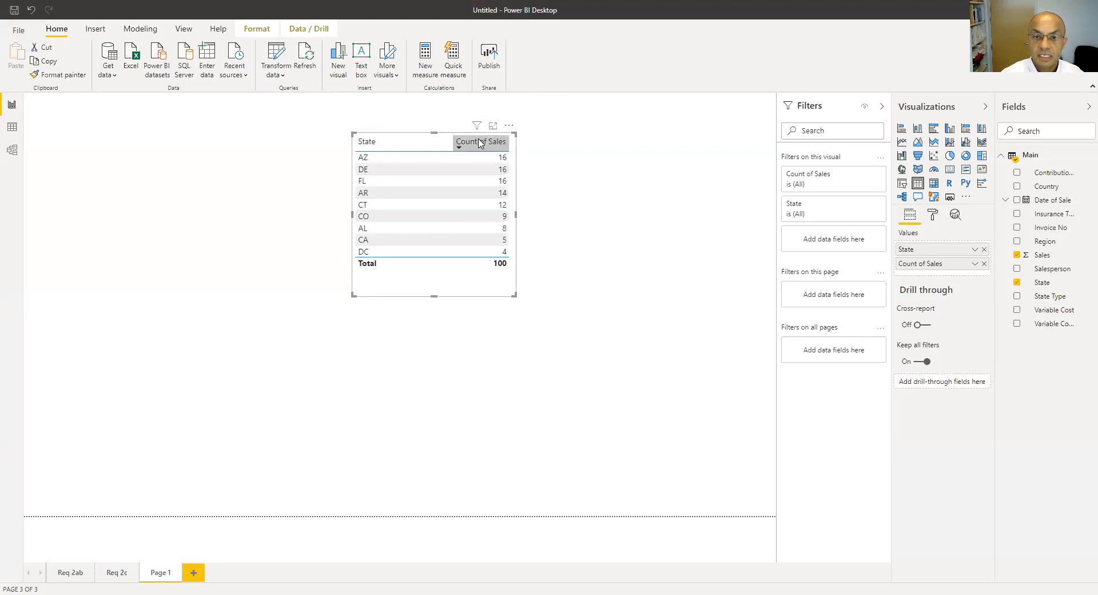
left_click(479, 143)
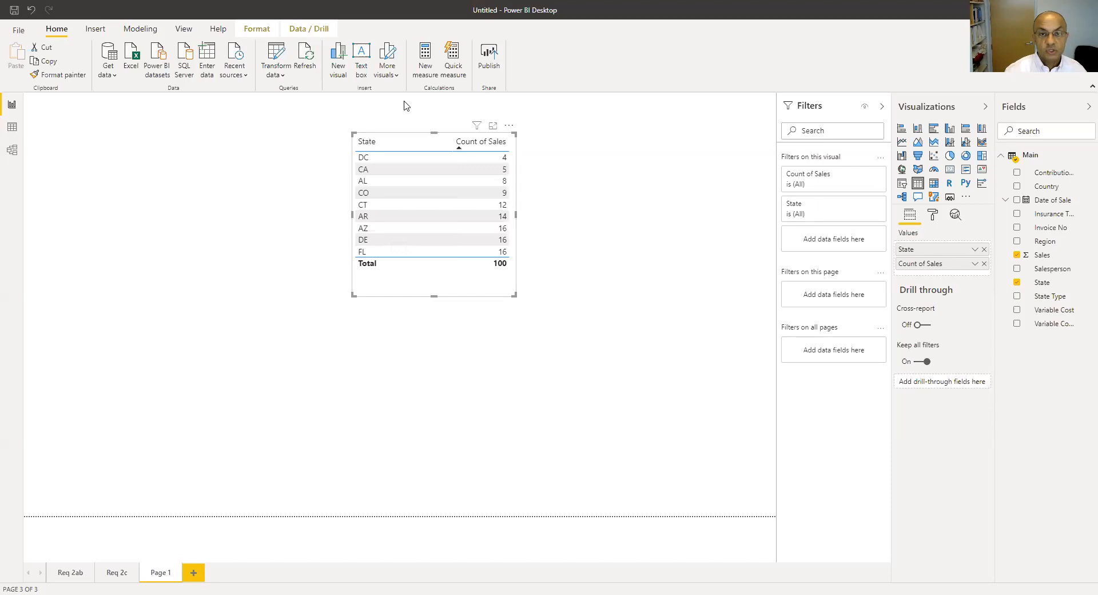
Add a text box reading "DC has the lowest number of insurance policies while AZ, DE, and FL have the highest number of insurance policies.".
left_click(361, 56)
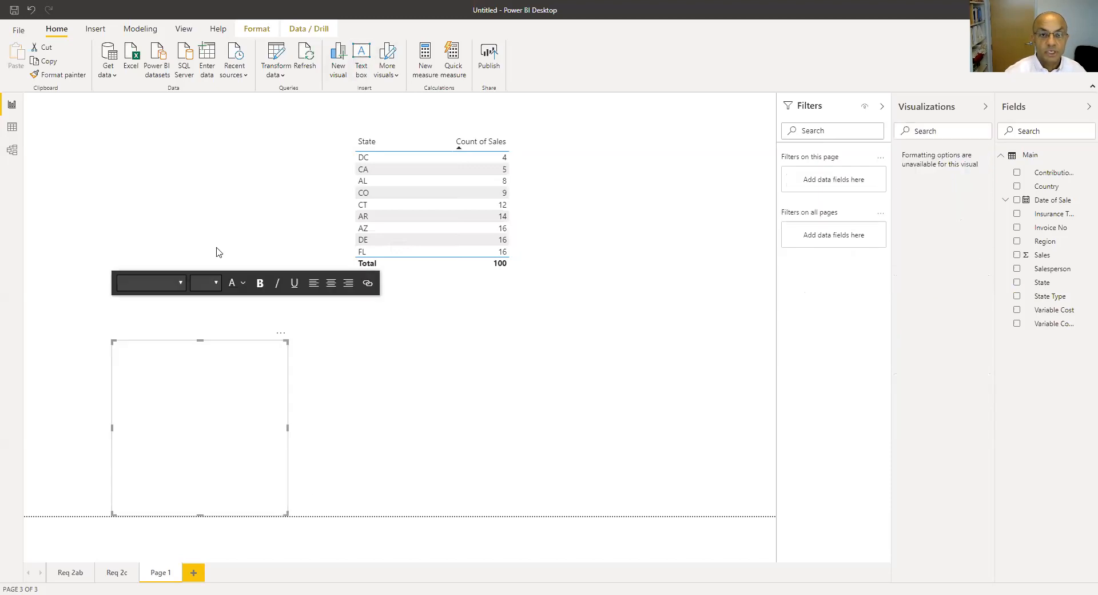
left_click(141, 359)
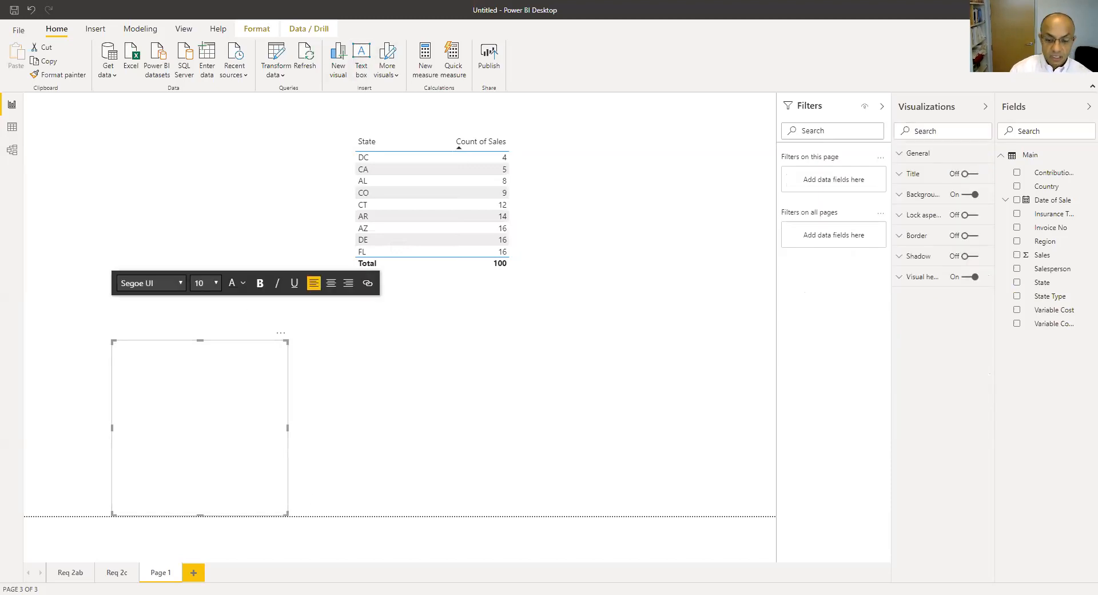
type("De")
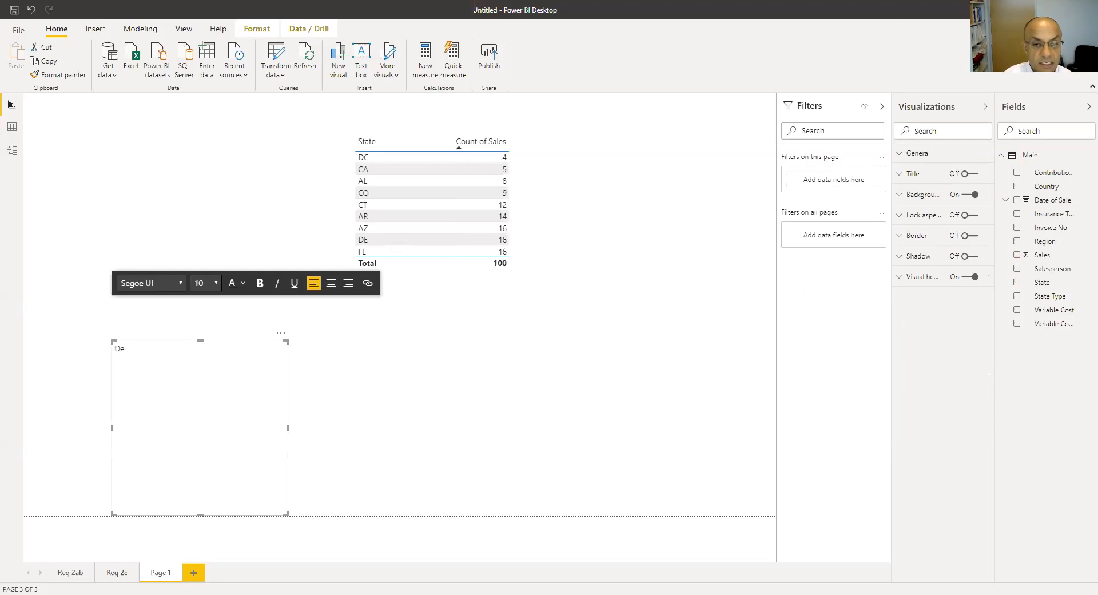
type("C has the low")
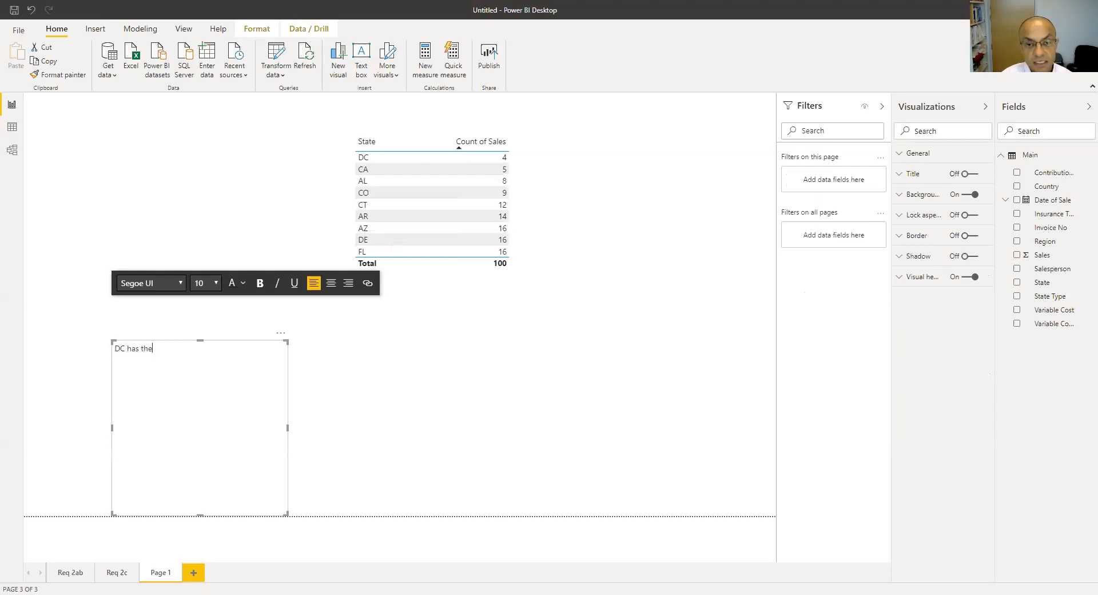
type("est number of insurance po")
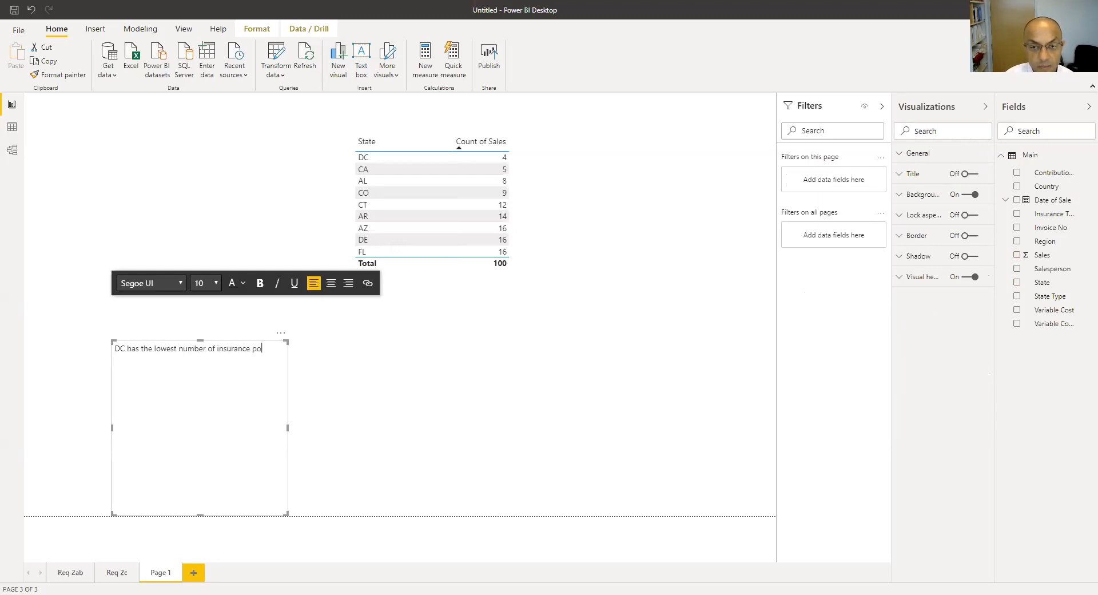
type("licies while ")
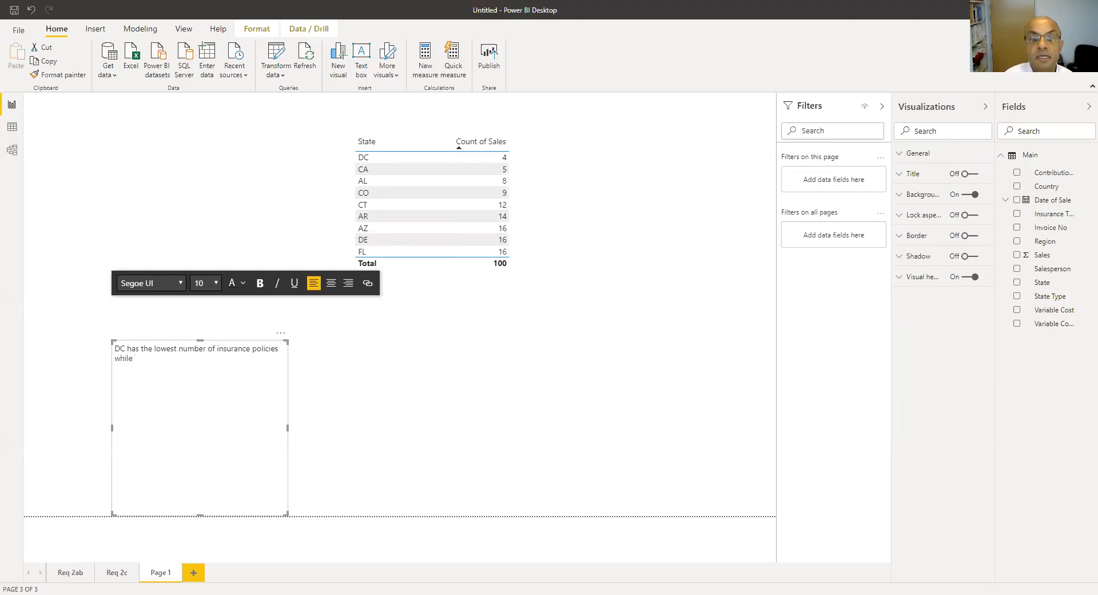
type("AZ, DE, and ")
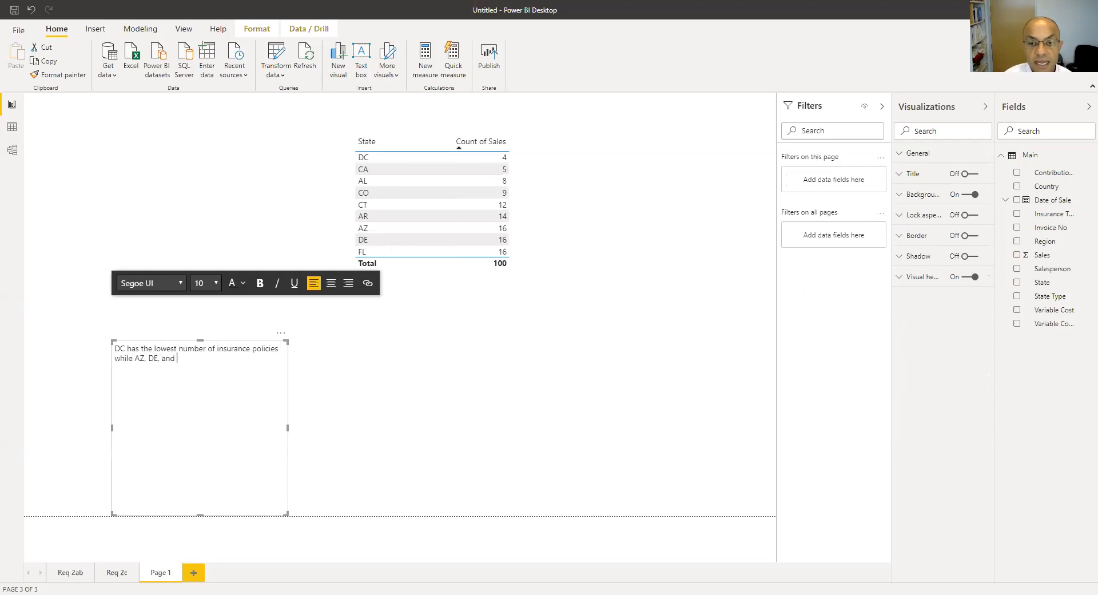
type("FL have the")
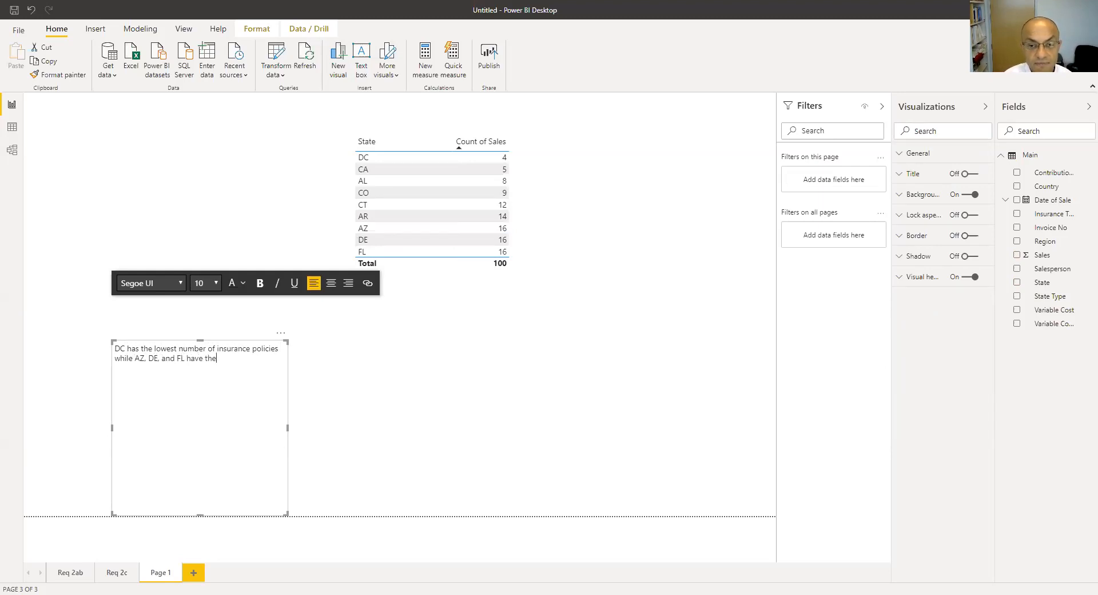
type(" highest nbu")
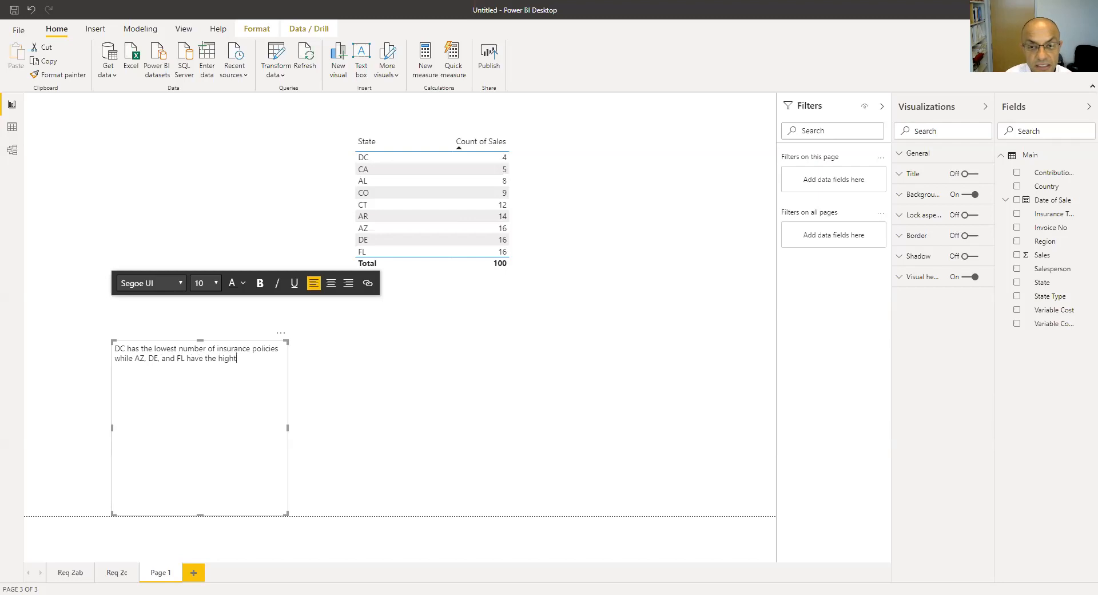
type("umber of")
type(" insruanc")
type("urance policies.")
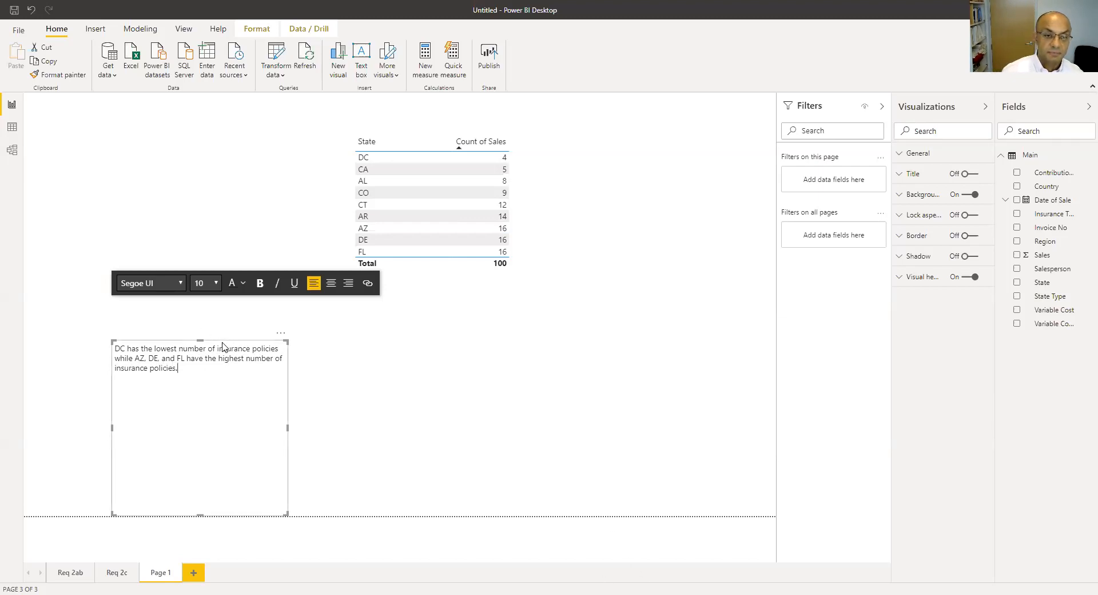
Move the text box with the policy count finding directly beneath the Count of Sales table.
left_click(318, 323)
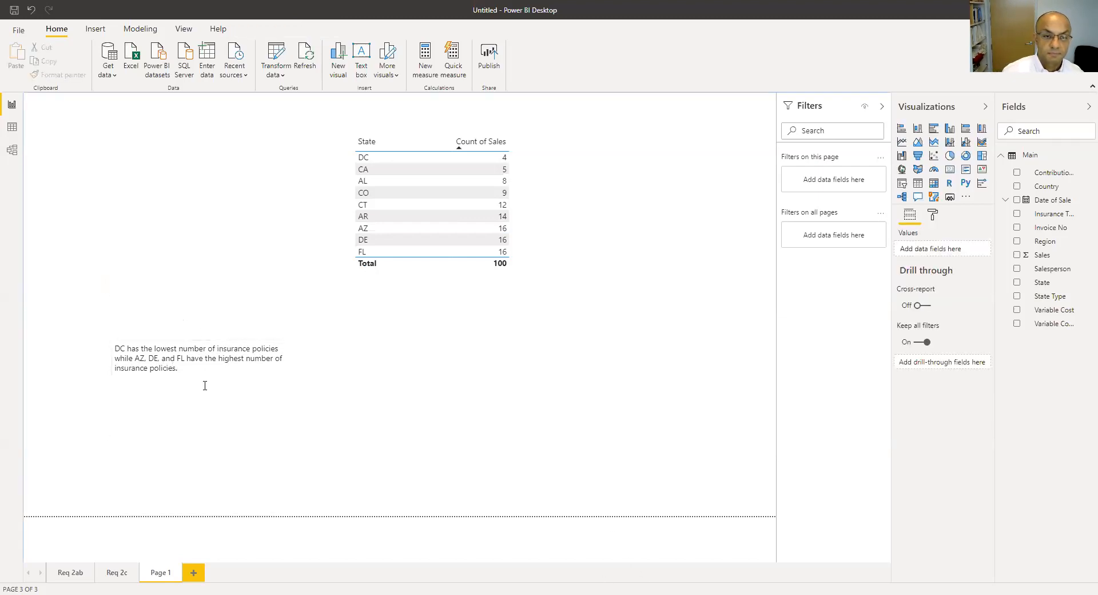
left_click(205, 346)
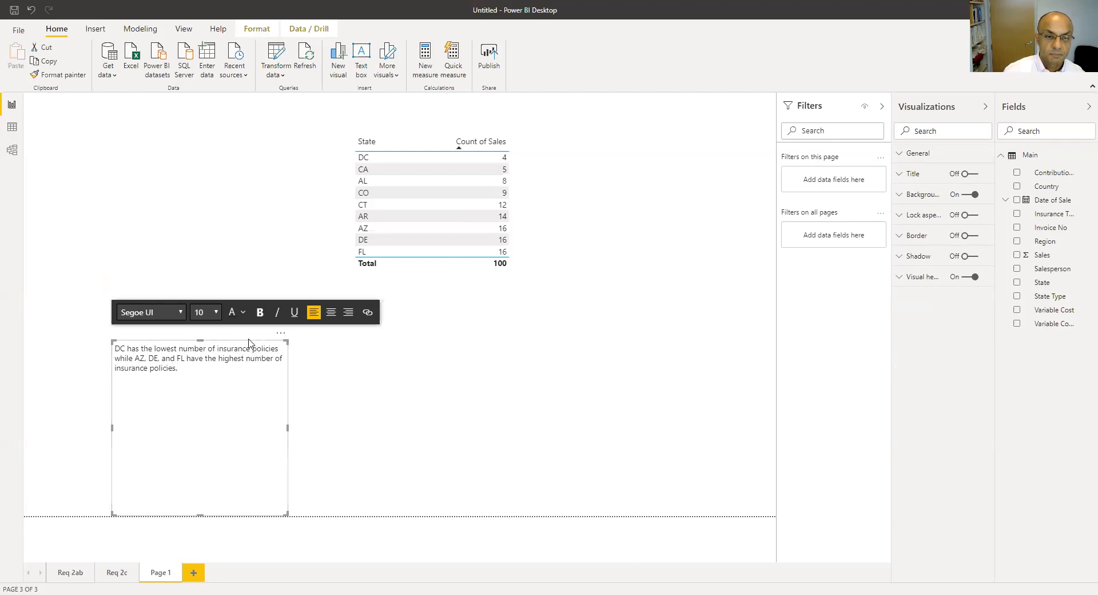
left_click_drag(250, 342, 483, 278)
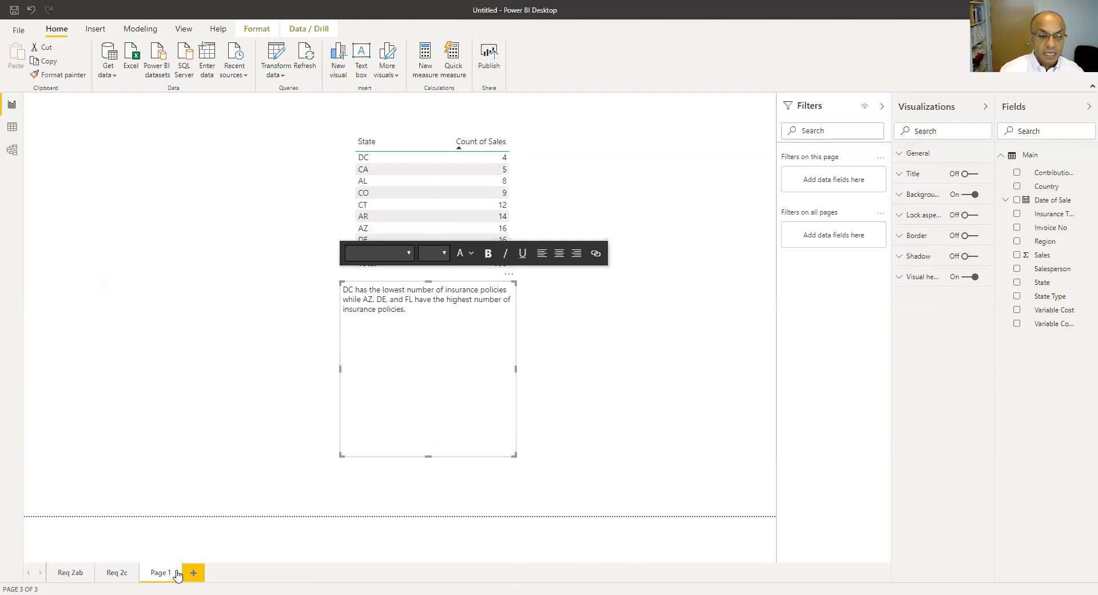
Rename the current report page as "Req 2d".
right_click(157, 574)
left_click(177, 541)
type("Req 2d")
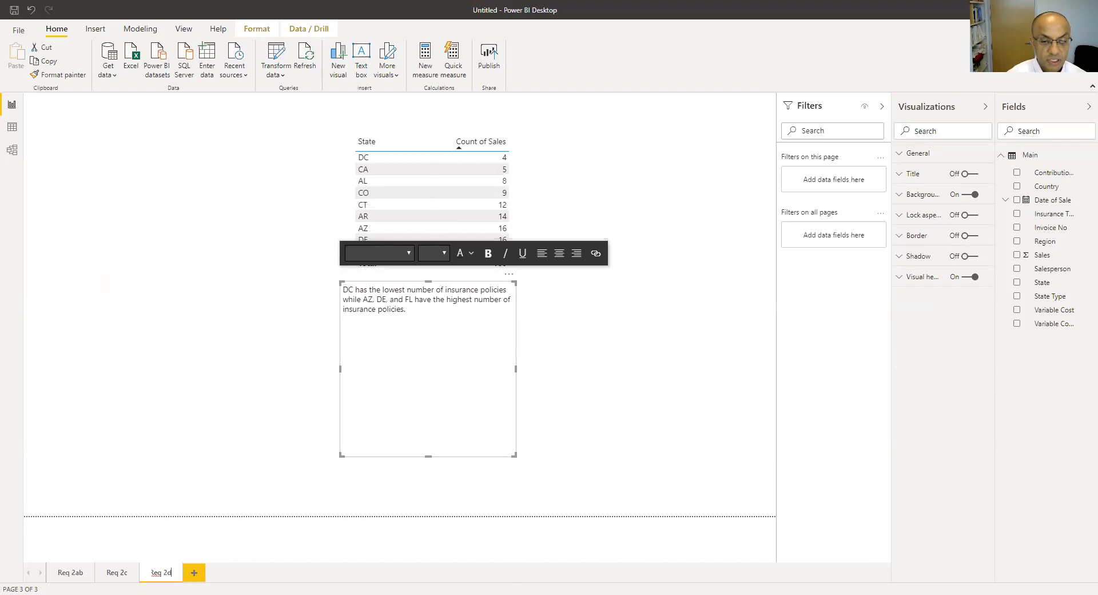
key("Return")
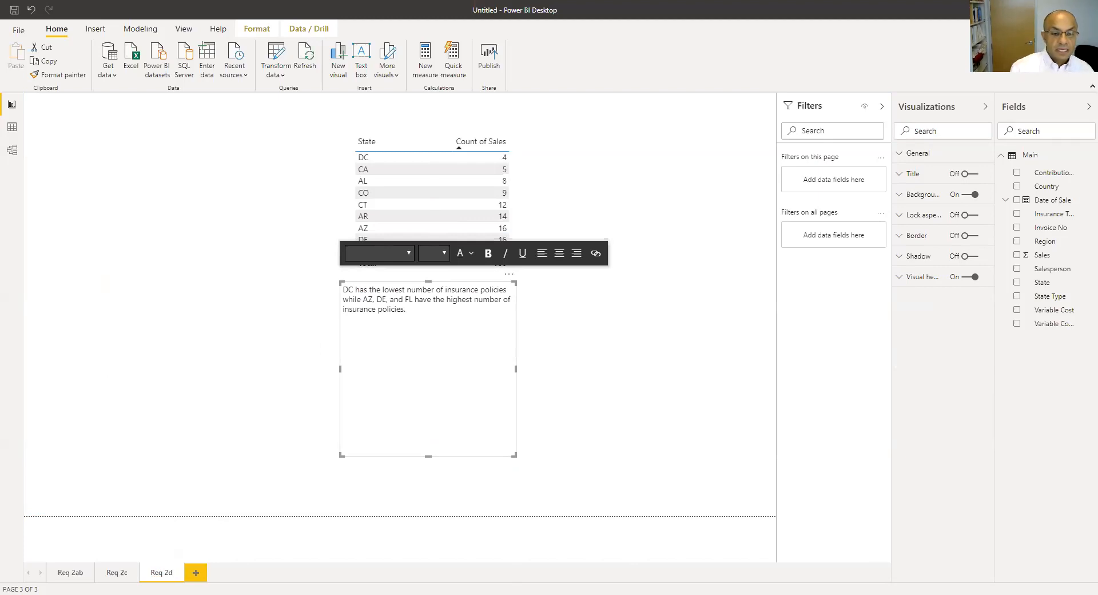
Add a fourth report page and place an empty table visual in its upper middle.
left_click(193, 571)
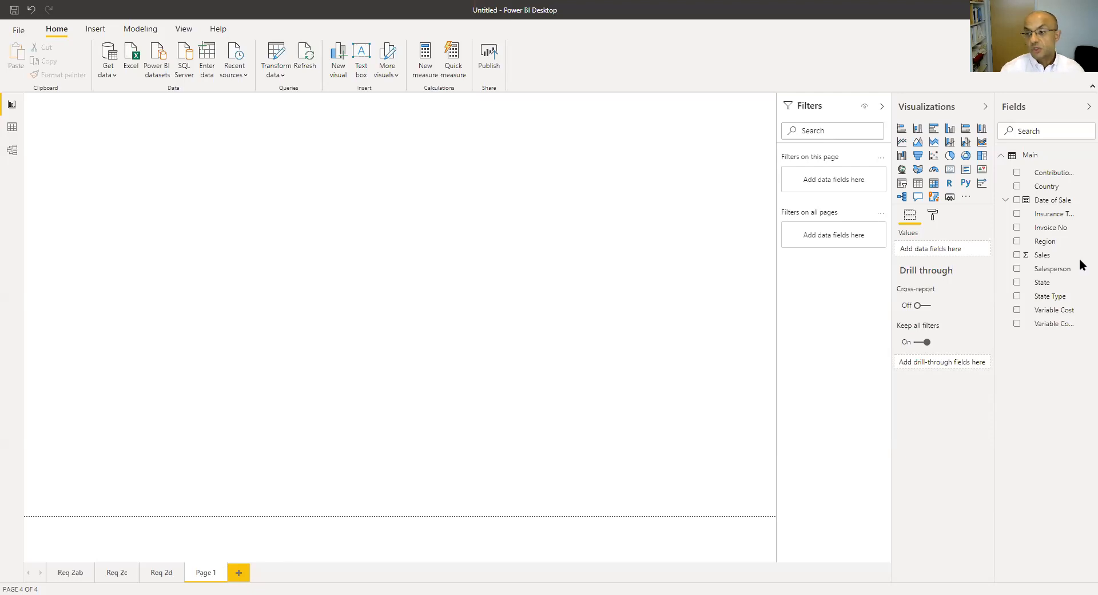
left_click(917, 183)
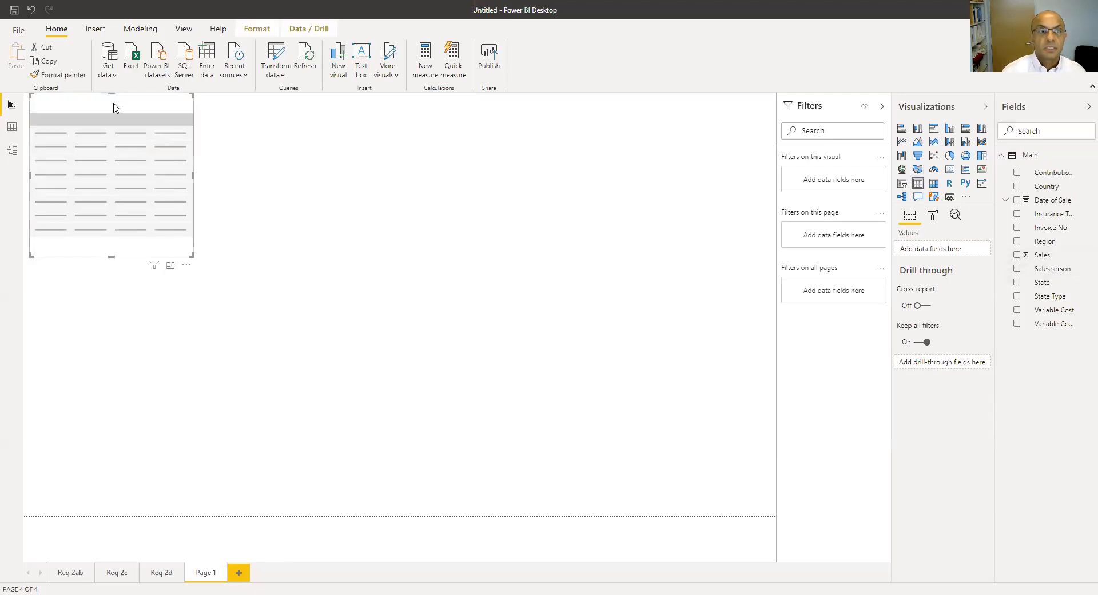
left_click_drag(272, 151, 372, 142)
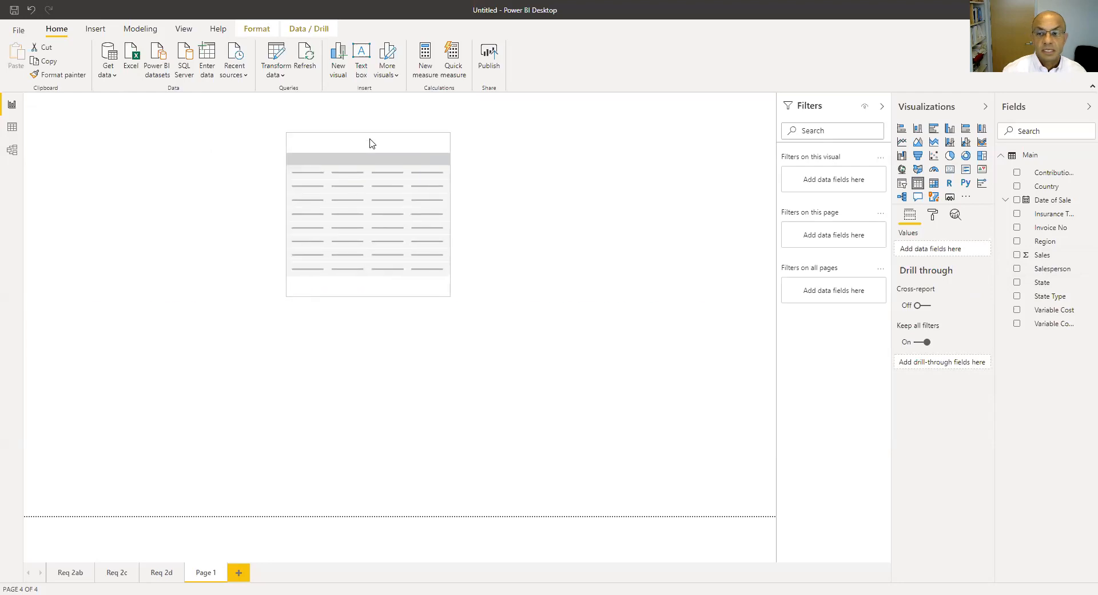
left_click(1017, 255)
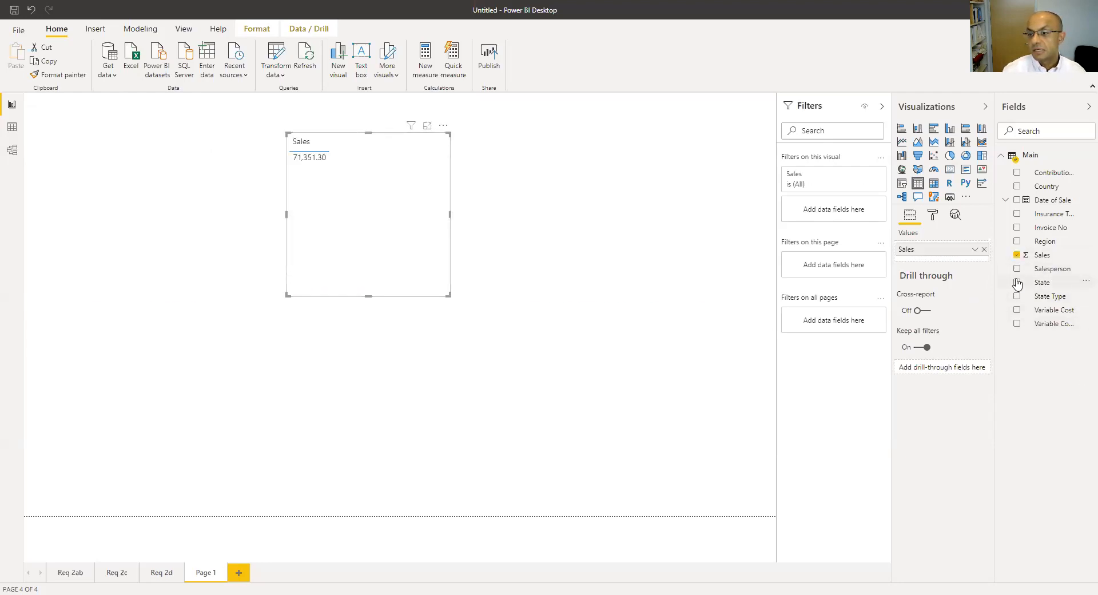
left_click(1019, 257)
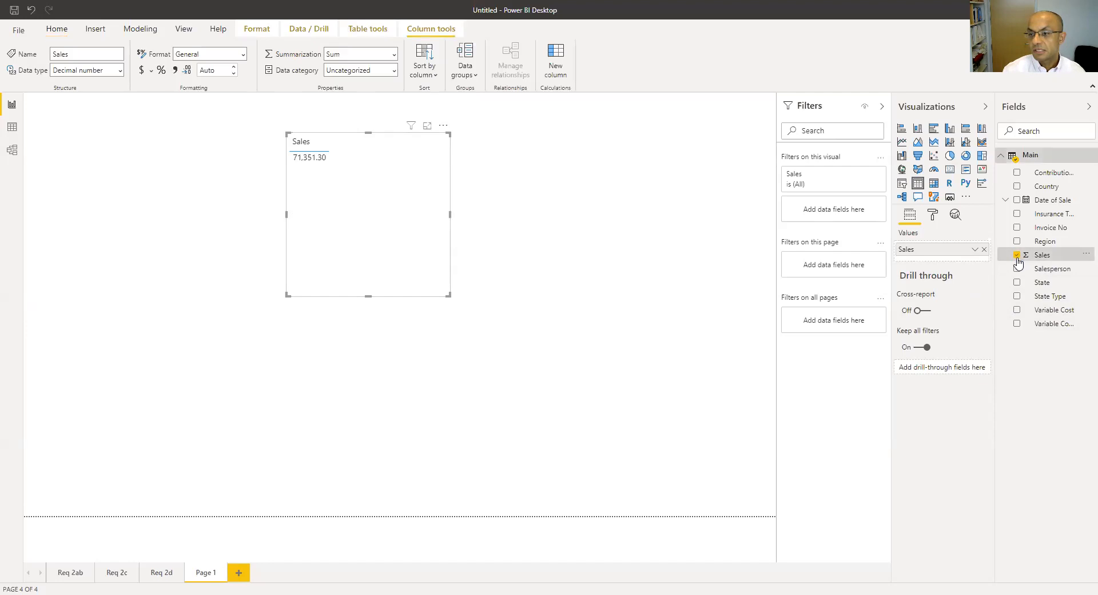
left_click(1018, 255)
Fill the table with State followed by Sales, and widen the State column.
left_click(1017, 282)
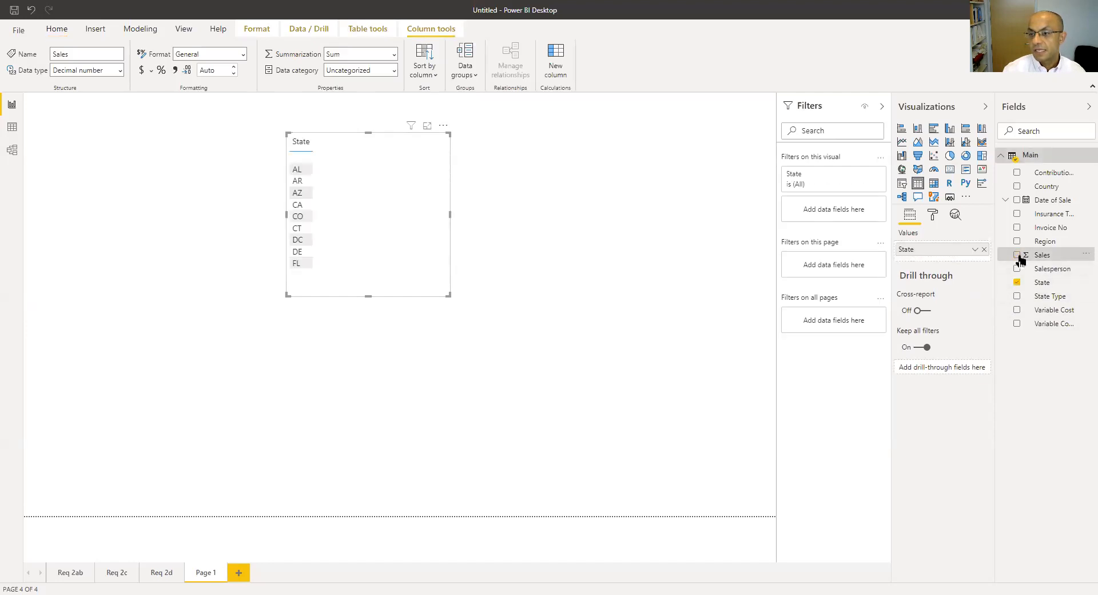
left_click(1018, 255)
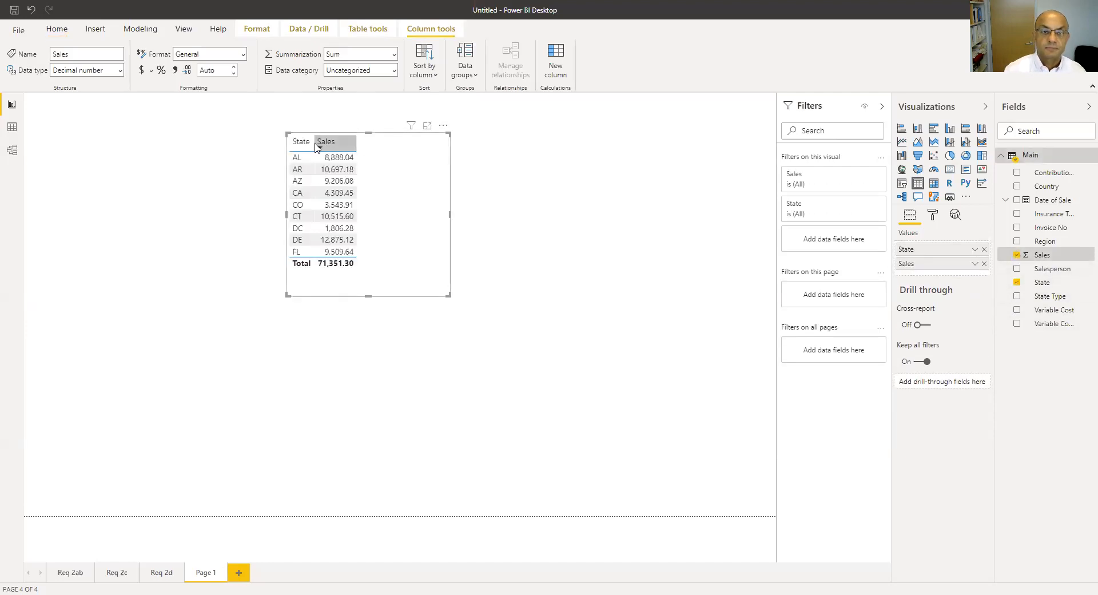
left_click_drag(314, 143, 382, 143)
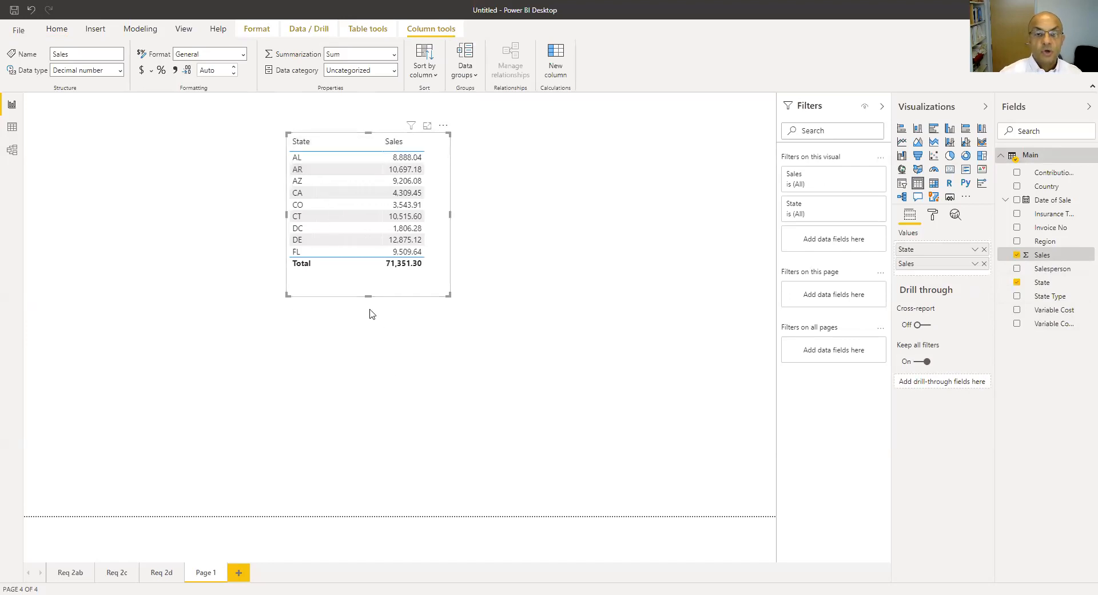
Sort the table by Sales in descending order and compare it with the Req 2ab page.
left_click(418, 147)
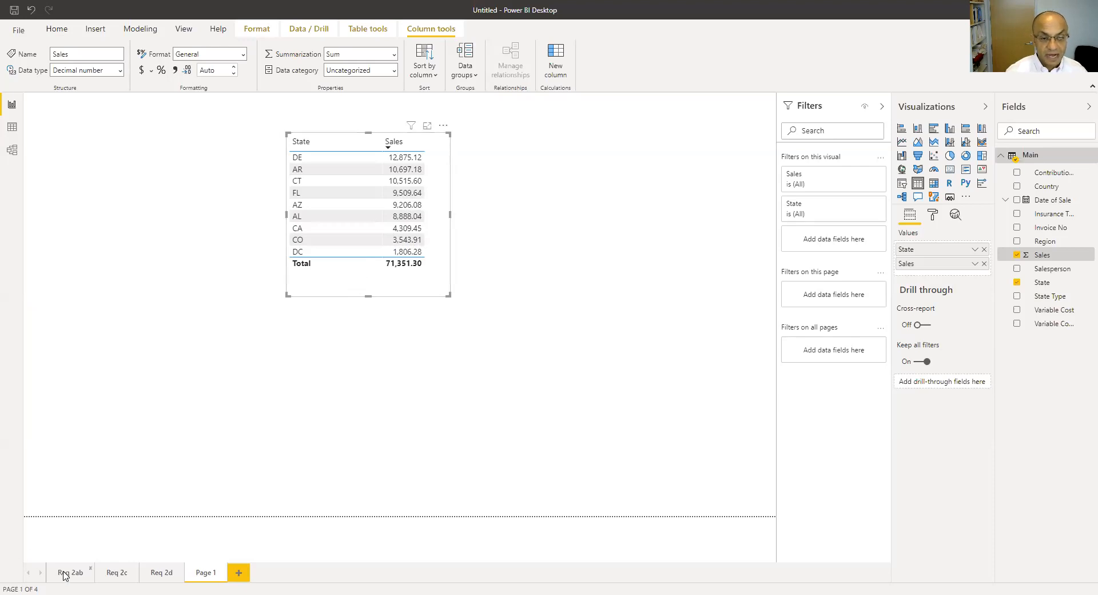
left_click(65, 574)
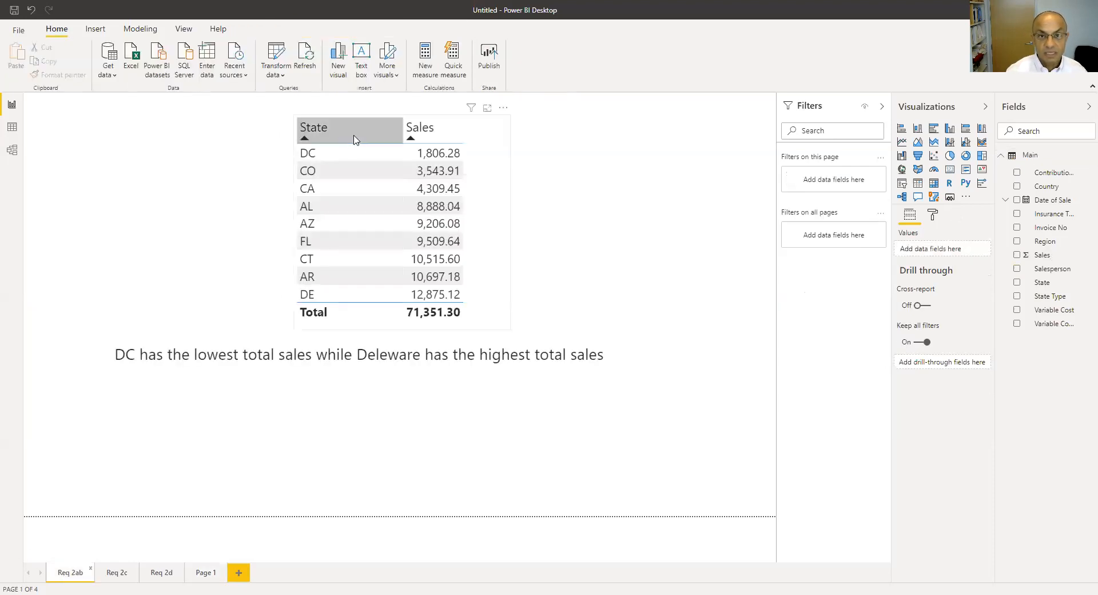
left_click(206, 574)
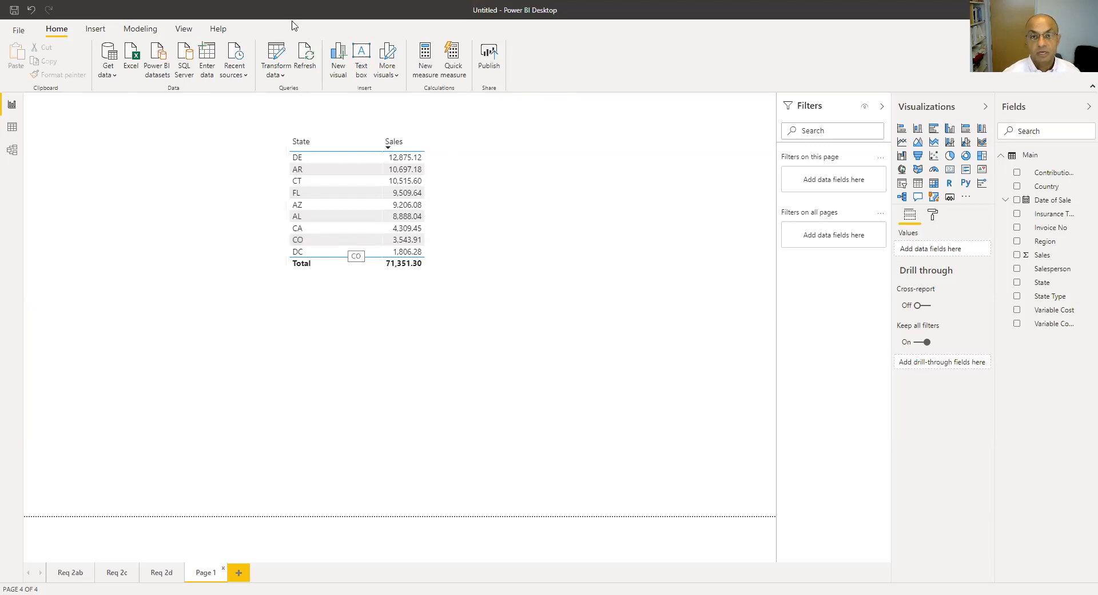
Add a text box on the fourth page reading "DC, CO, and CA have not achieved the sales target of 8,000,000.".
left_click(360, 56)
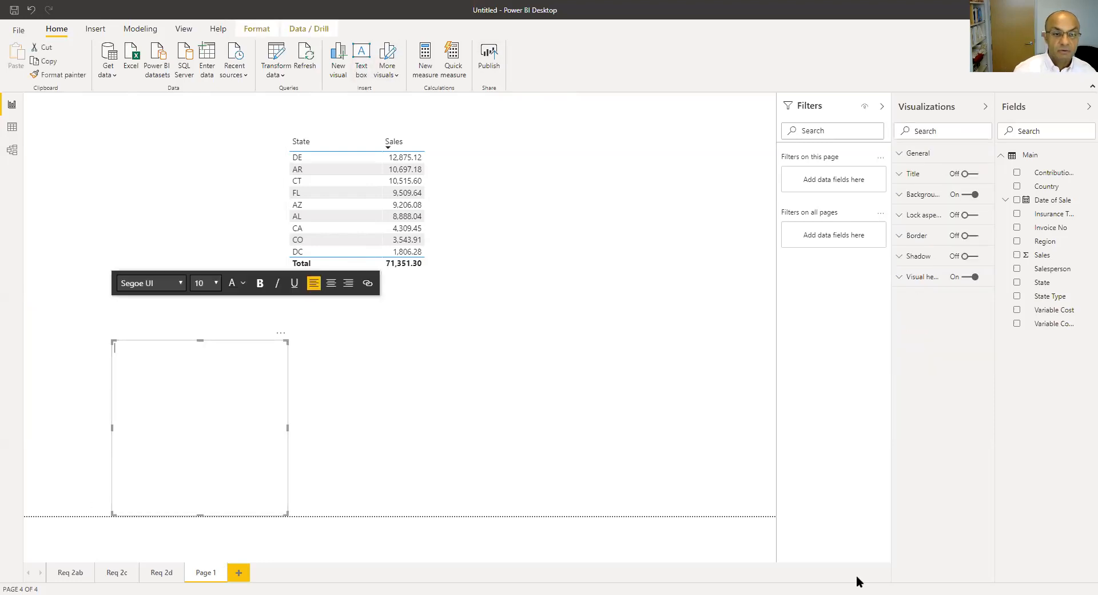
type("D")
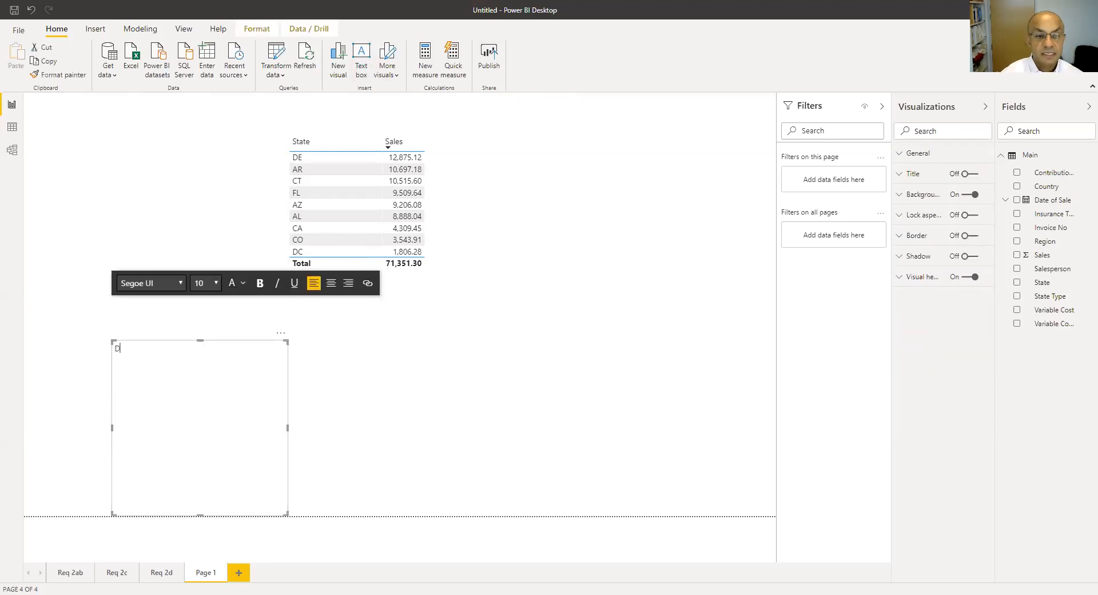
type("C, ")
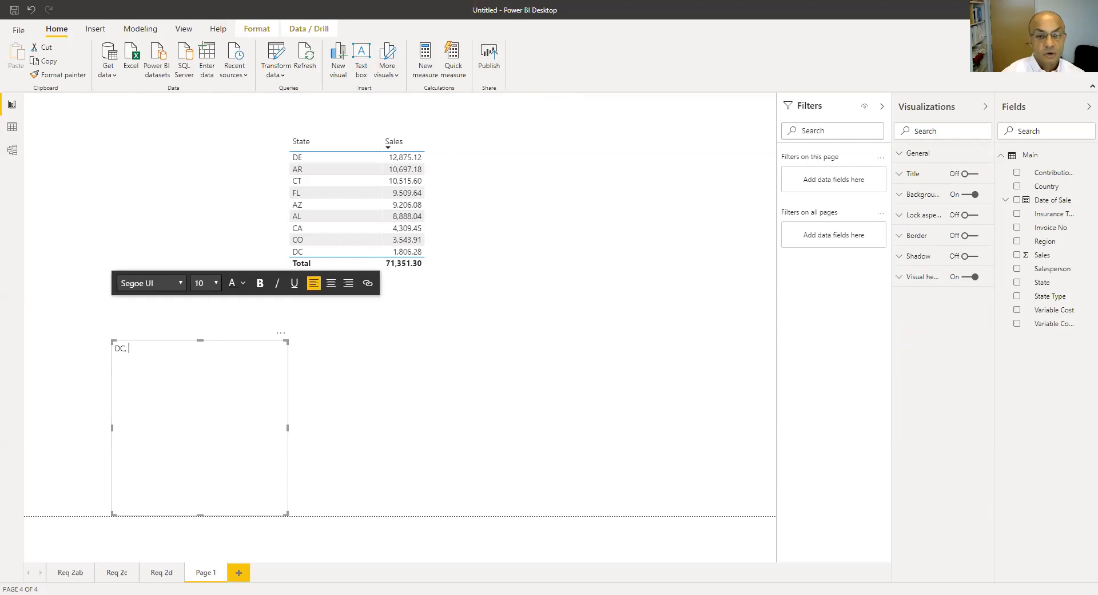
type("CO, and CA h")
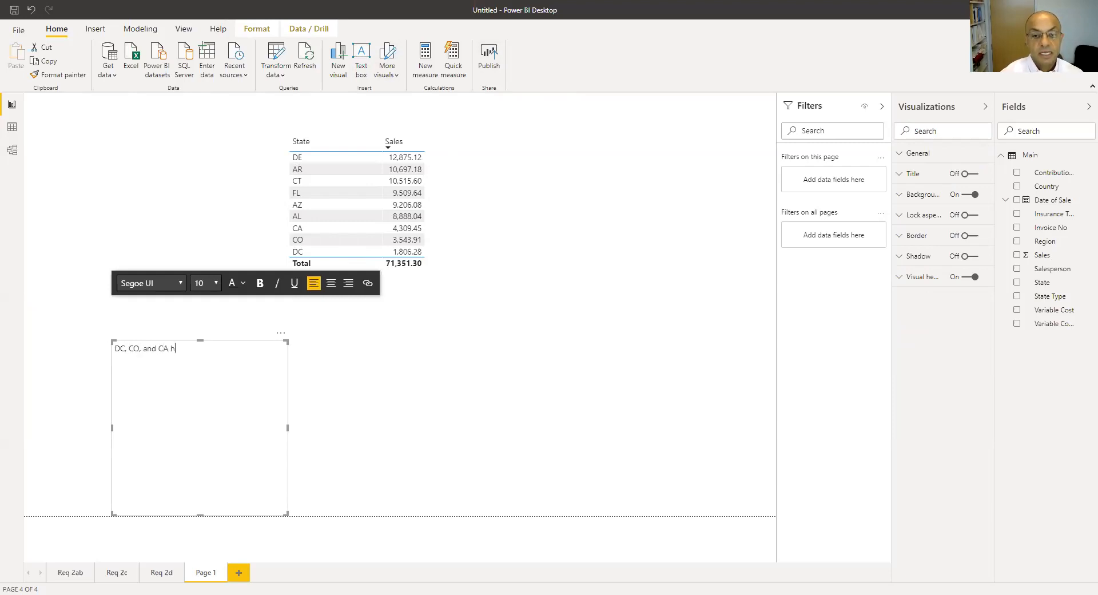
type("ave not ache")
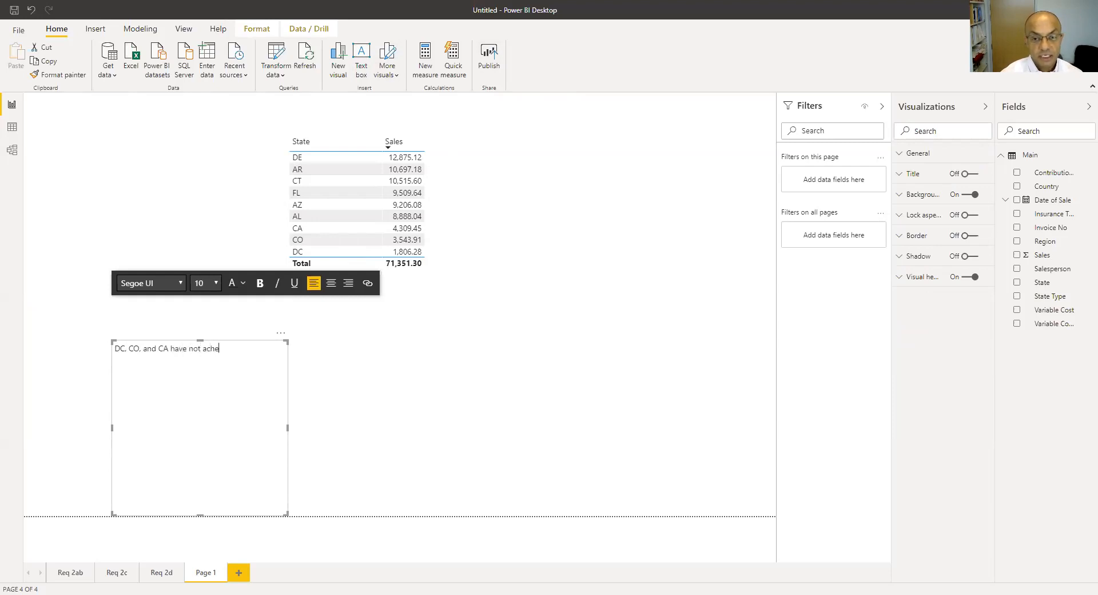
key("BackSpace")
type("ie")
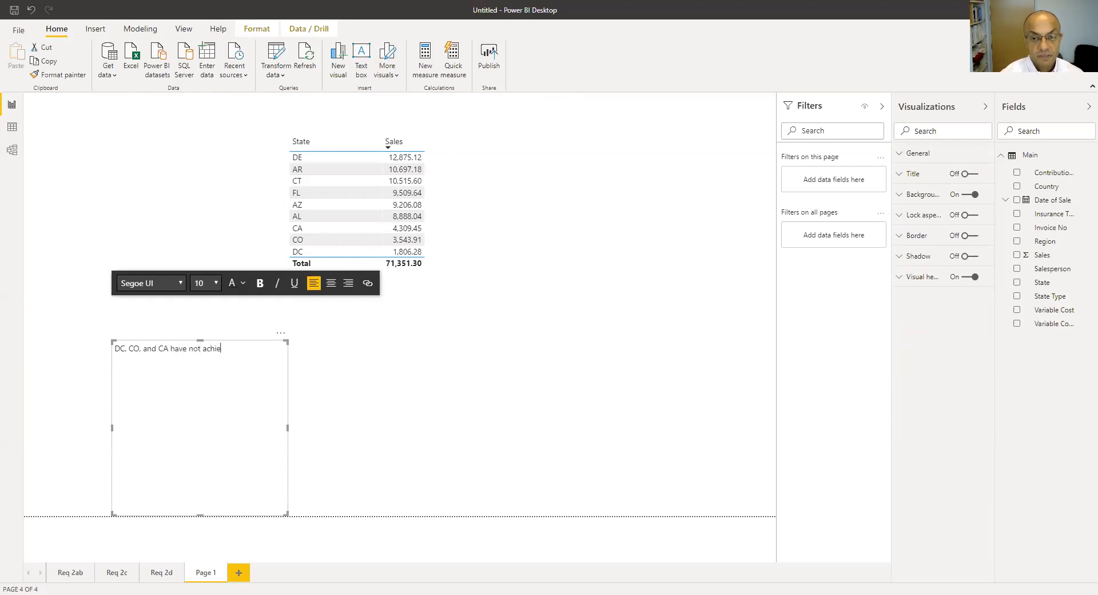
type("ved the sales ")
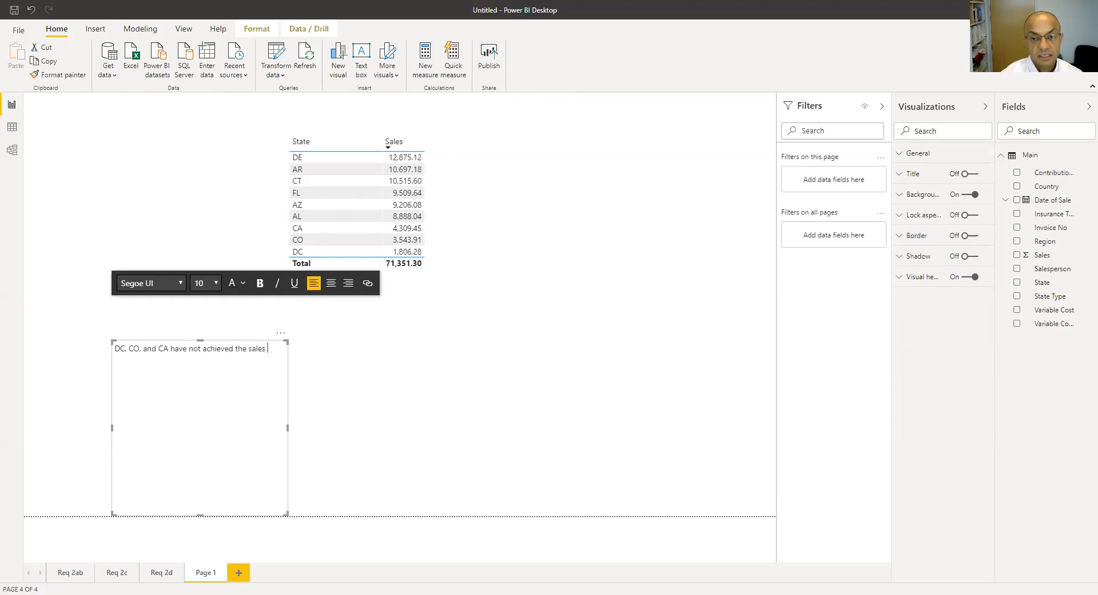
type("target of 8,000,")
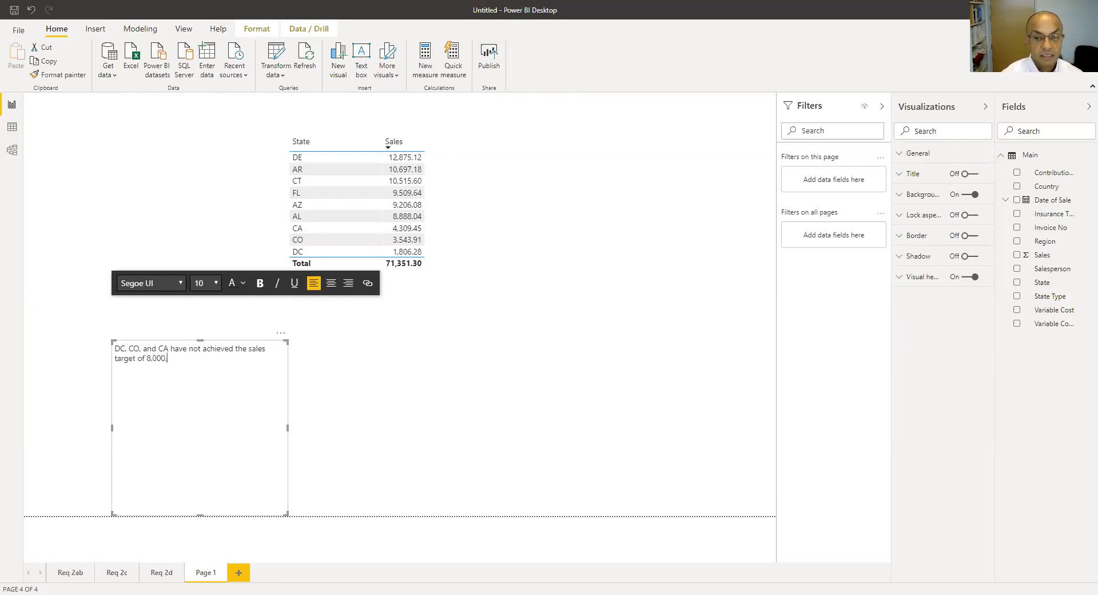
type("000")
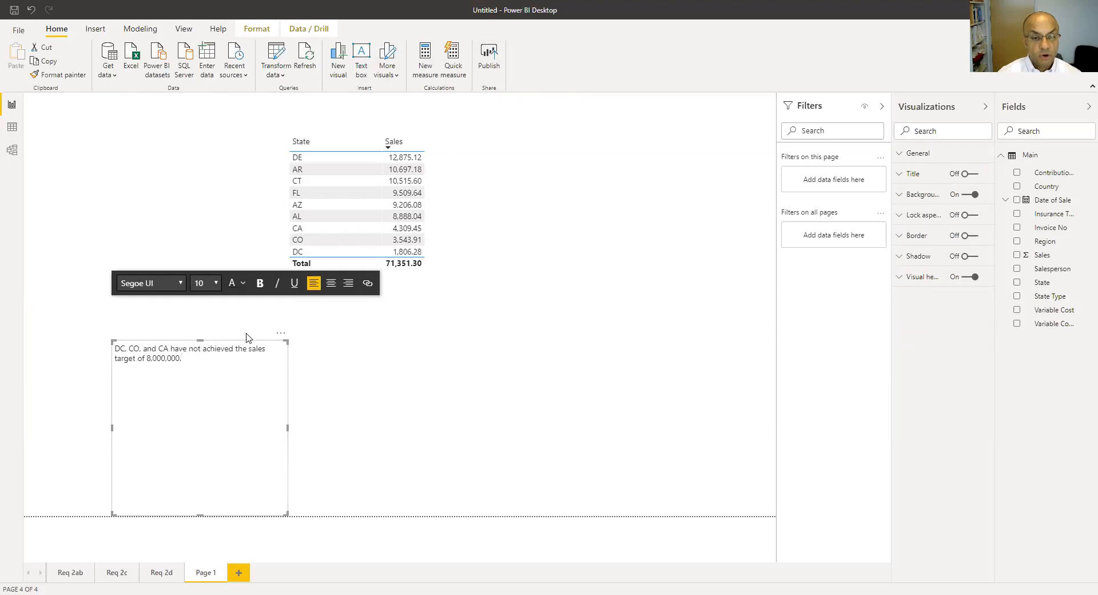
Move the text box with the sales target finding so it sits directly beneath the State and Sales table.
left_click_drag(241, 341, 444, 319)
left_click(158, 463)
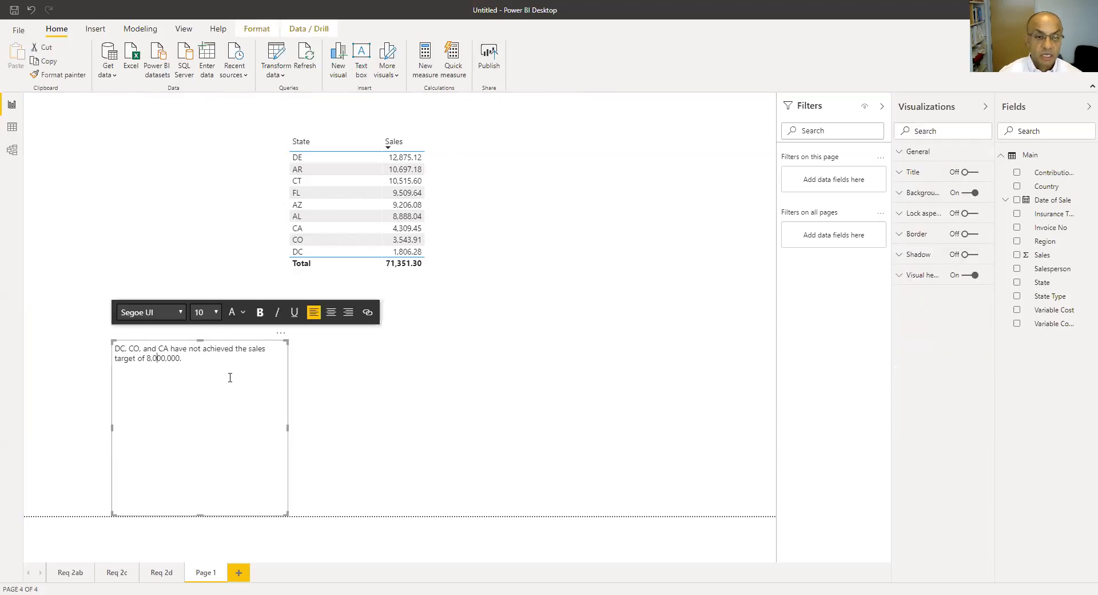
left_click_drag(266, 336, 429, 276)
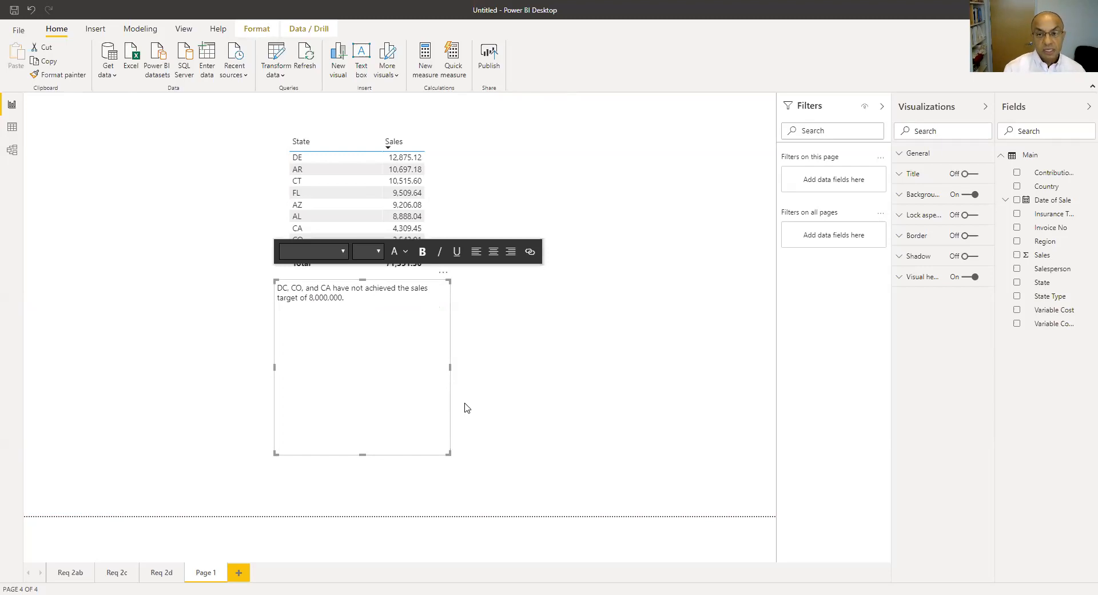
Rename the fourth report page as Req 2e.
right_click(218, 572)
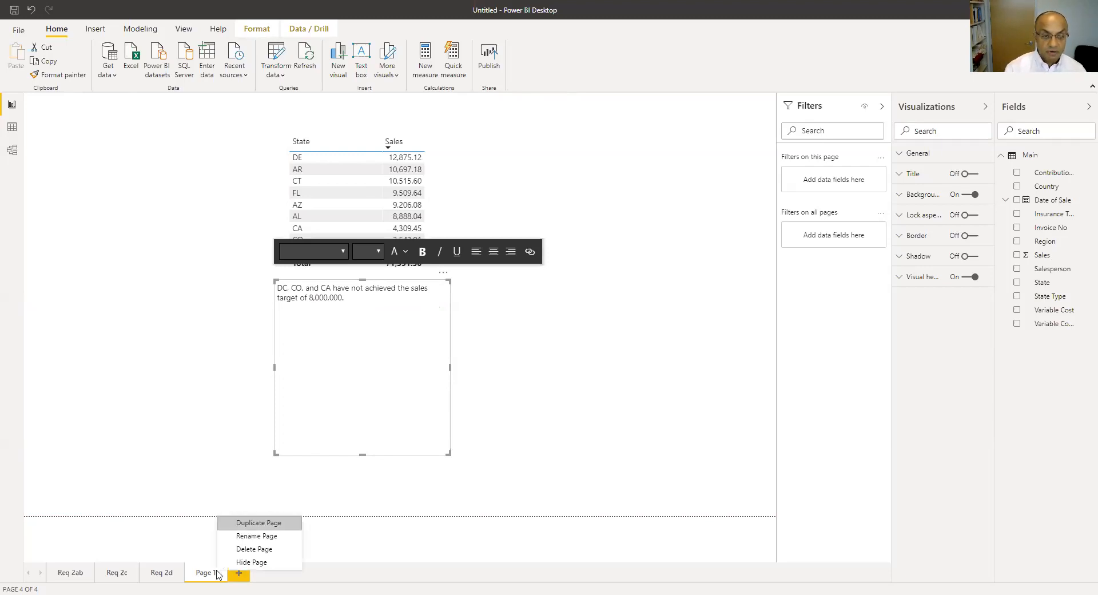
left_click(234, 535)
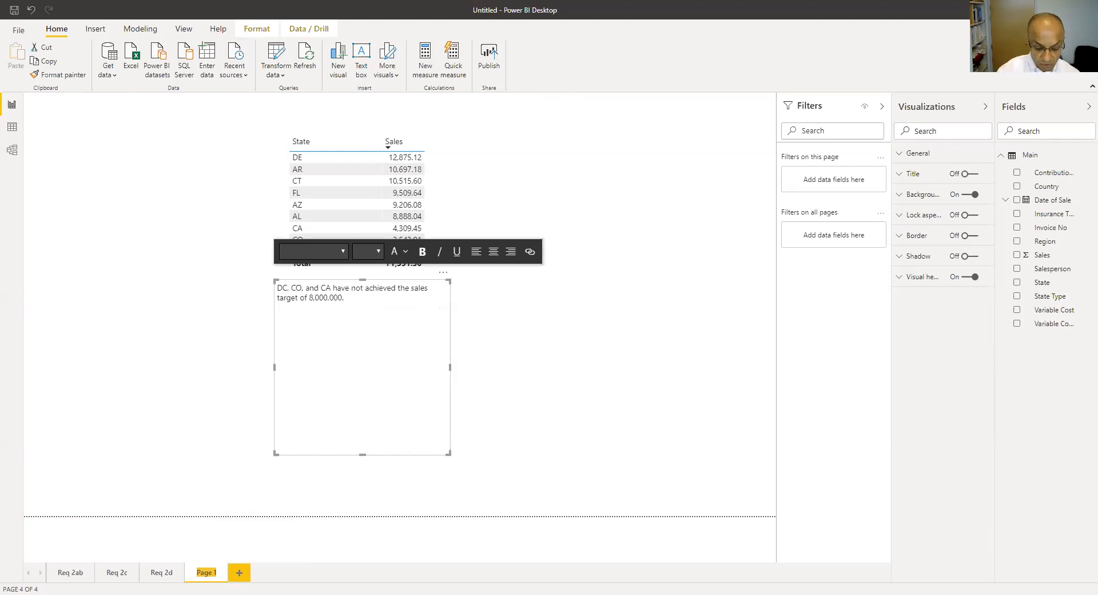
type("Req 2")
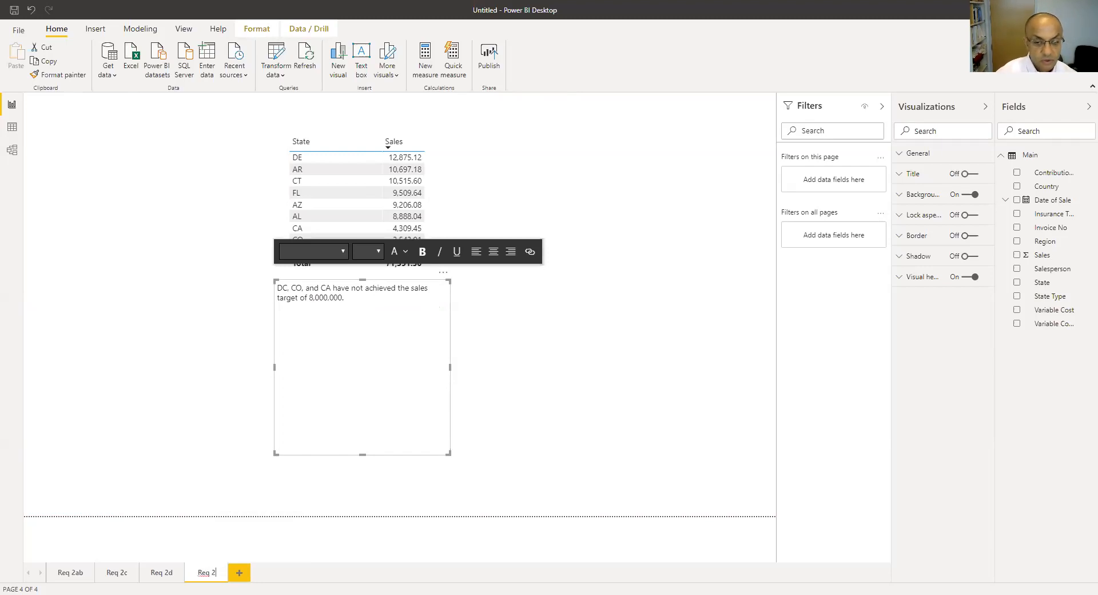
type("e")
key("Return")
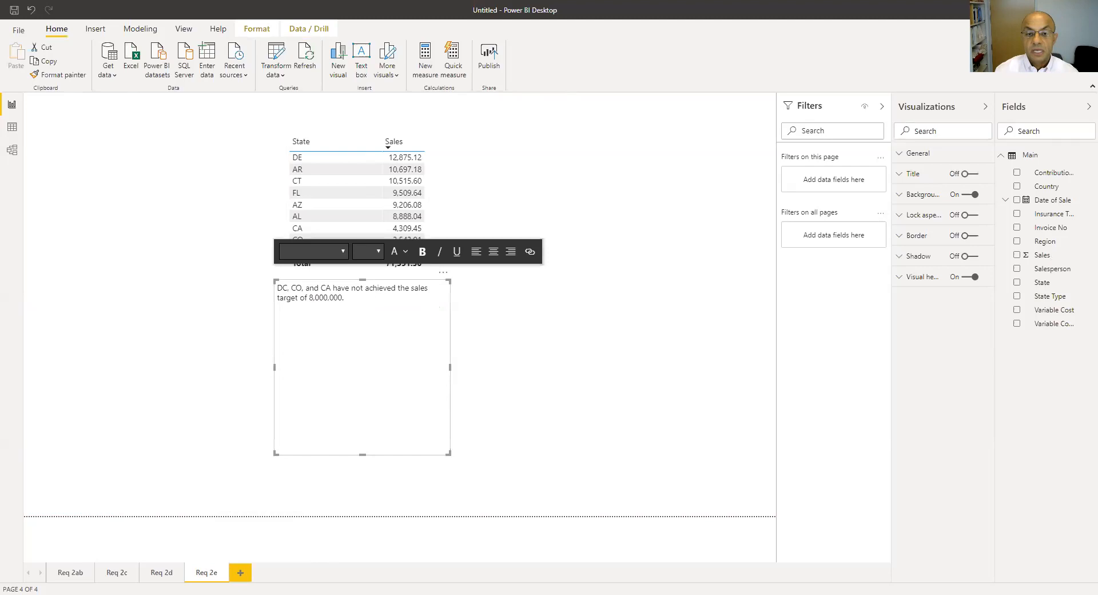